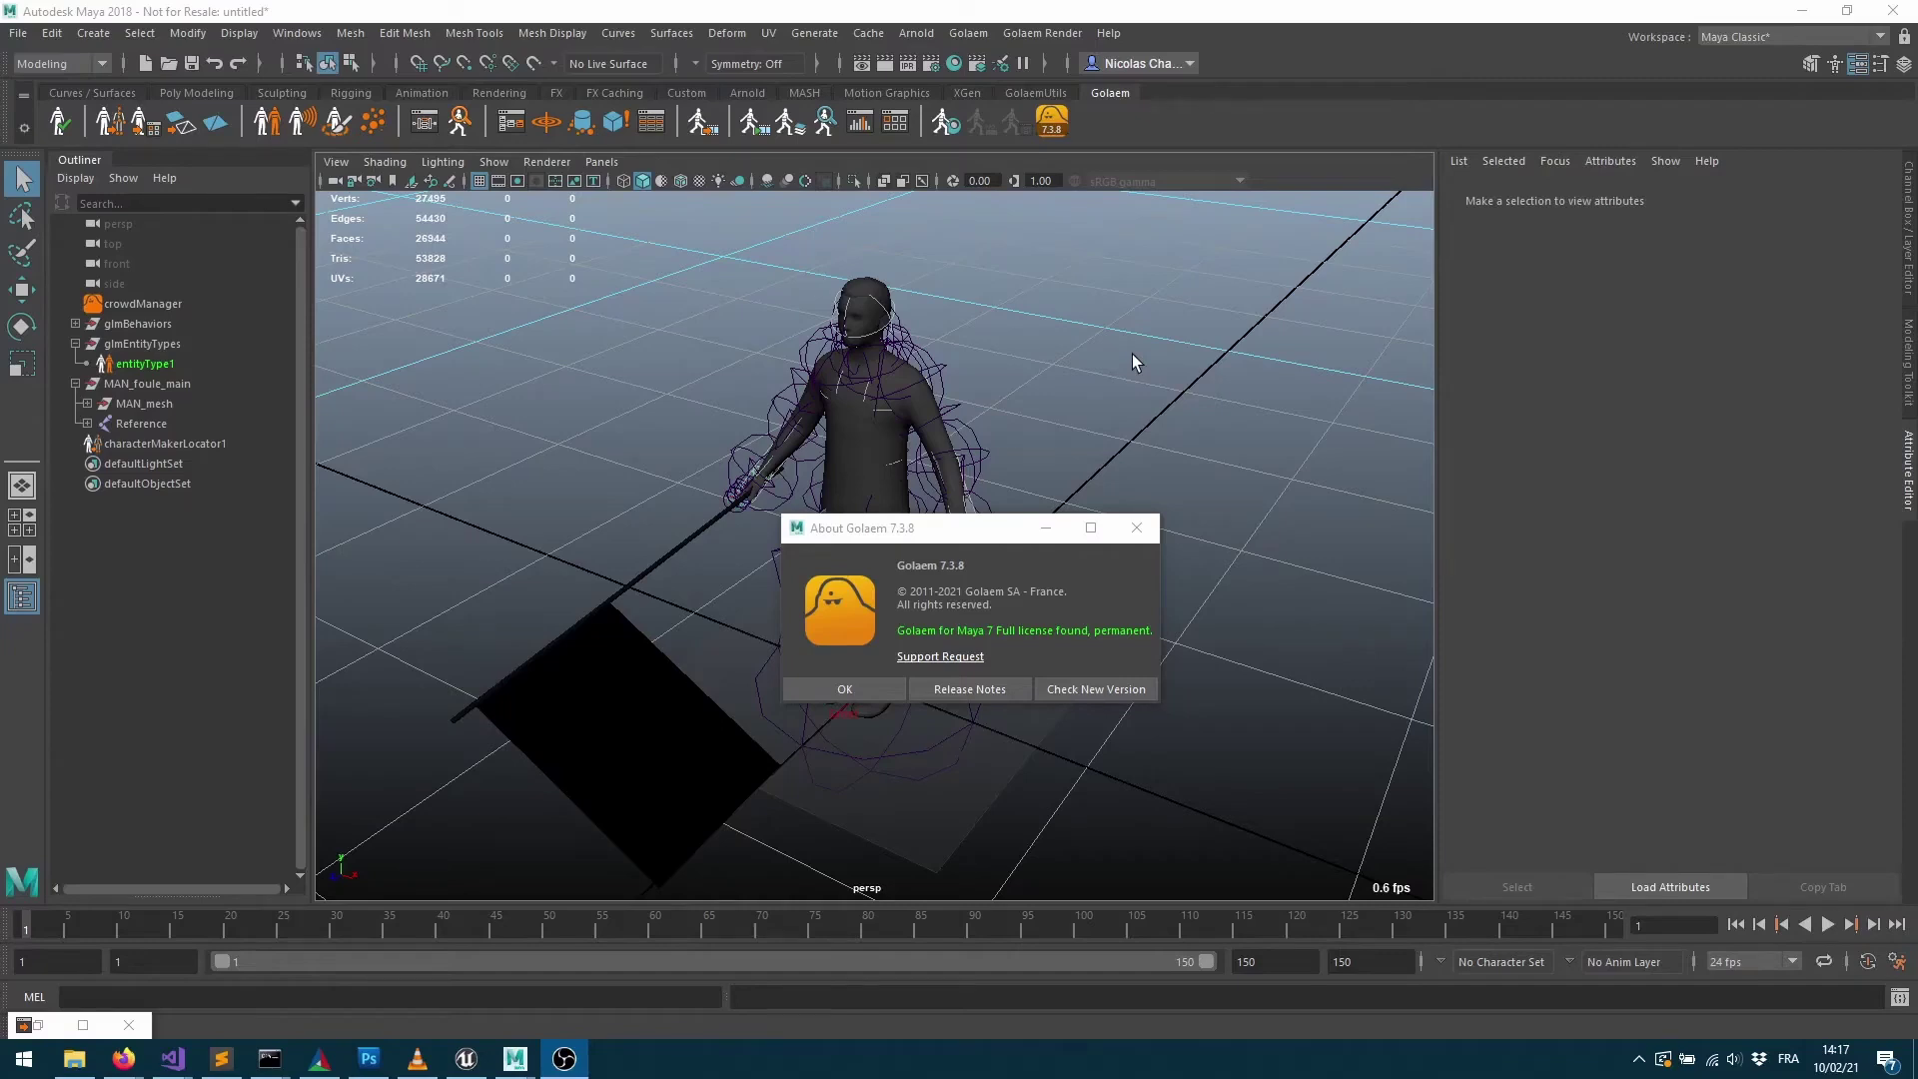
# Close the About Golaem window and display the attributes of entityType1.
pyautogui.moveTo(993, 533); pyautogui.dragTo(1021, 431)
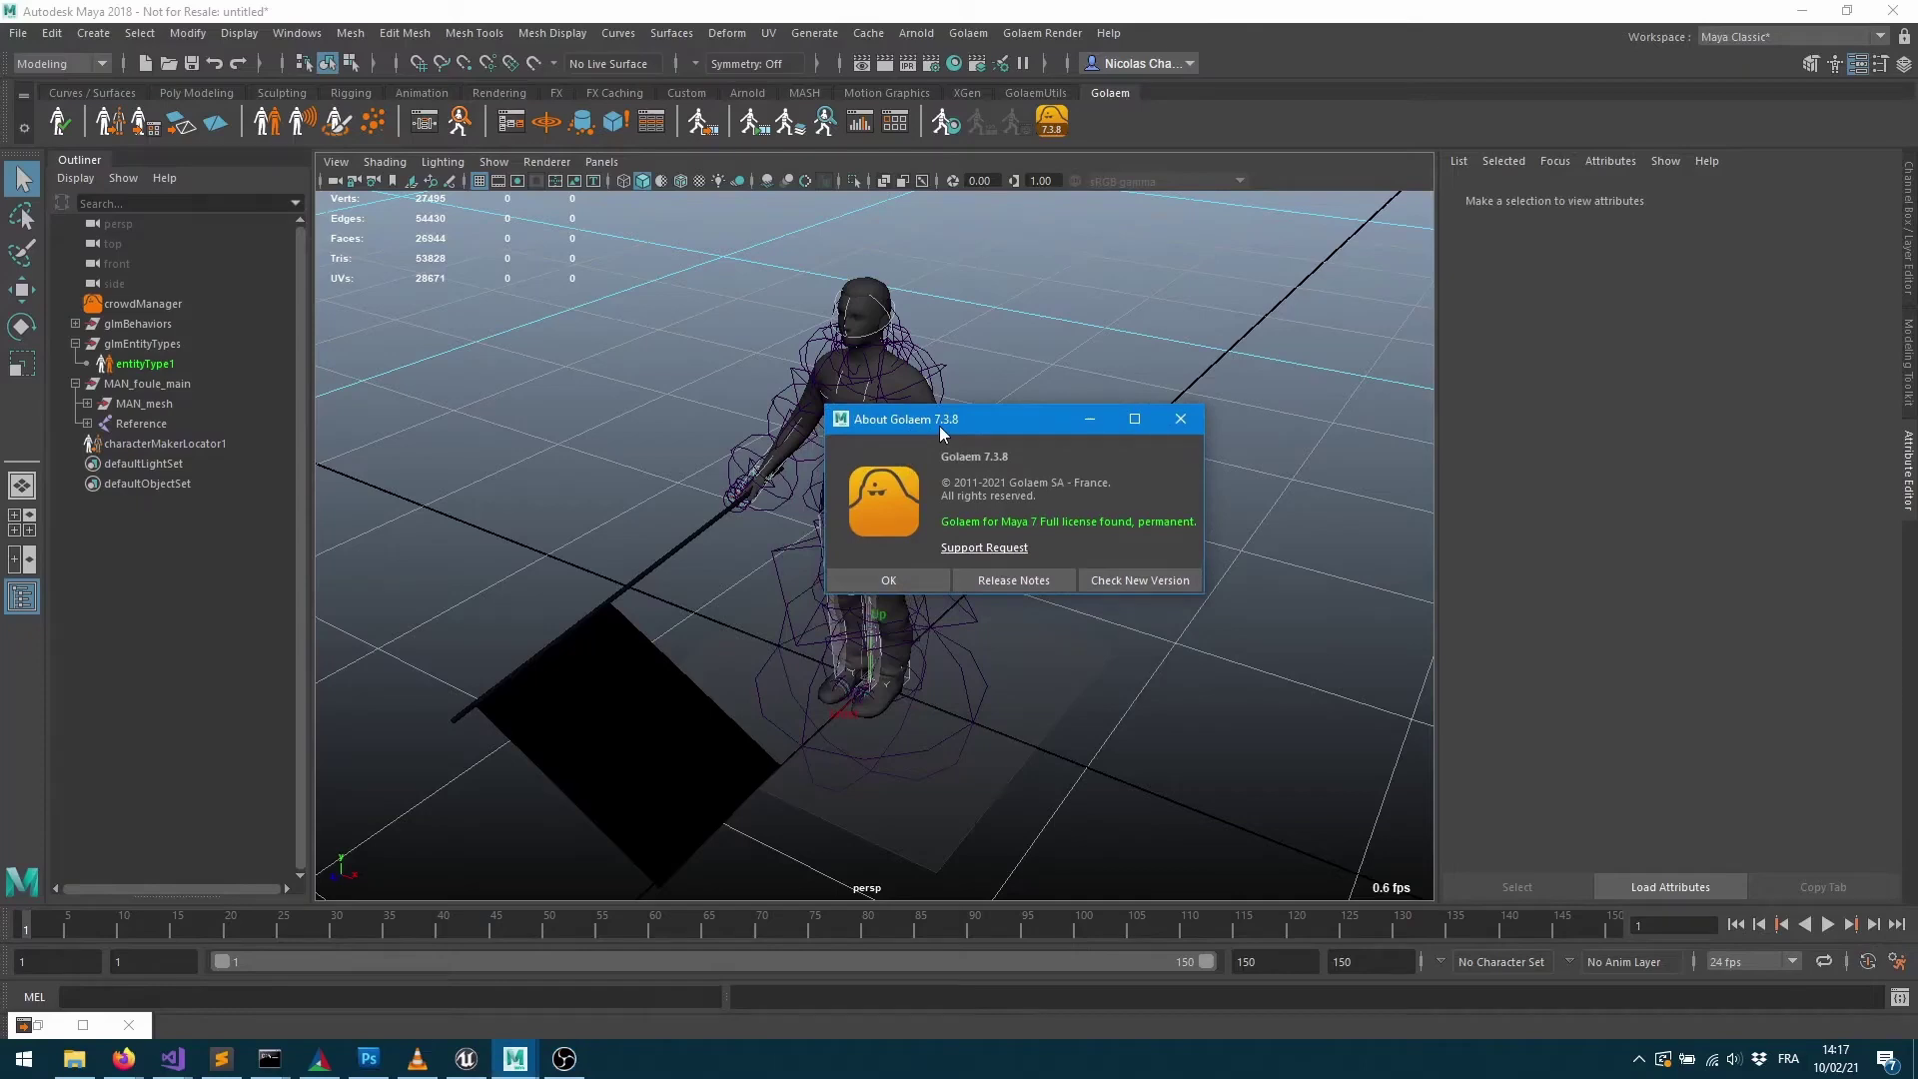
pyautogui.click(921, 577)
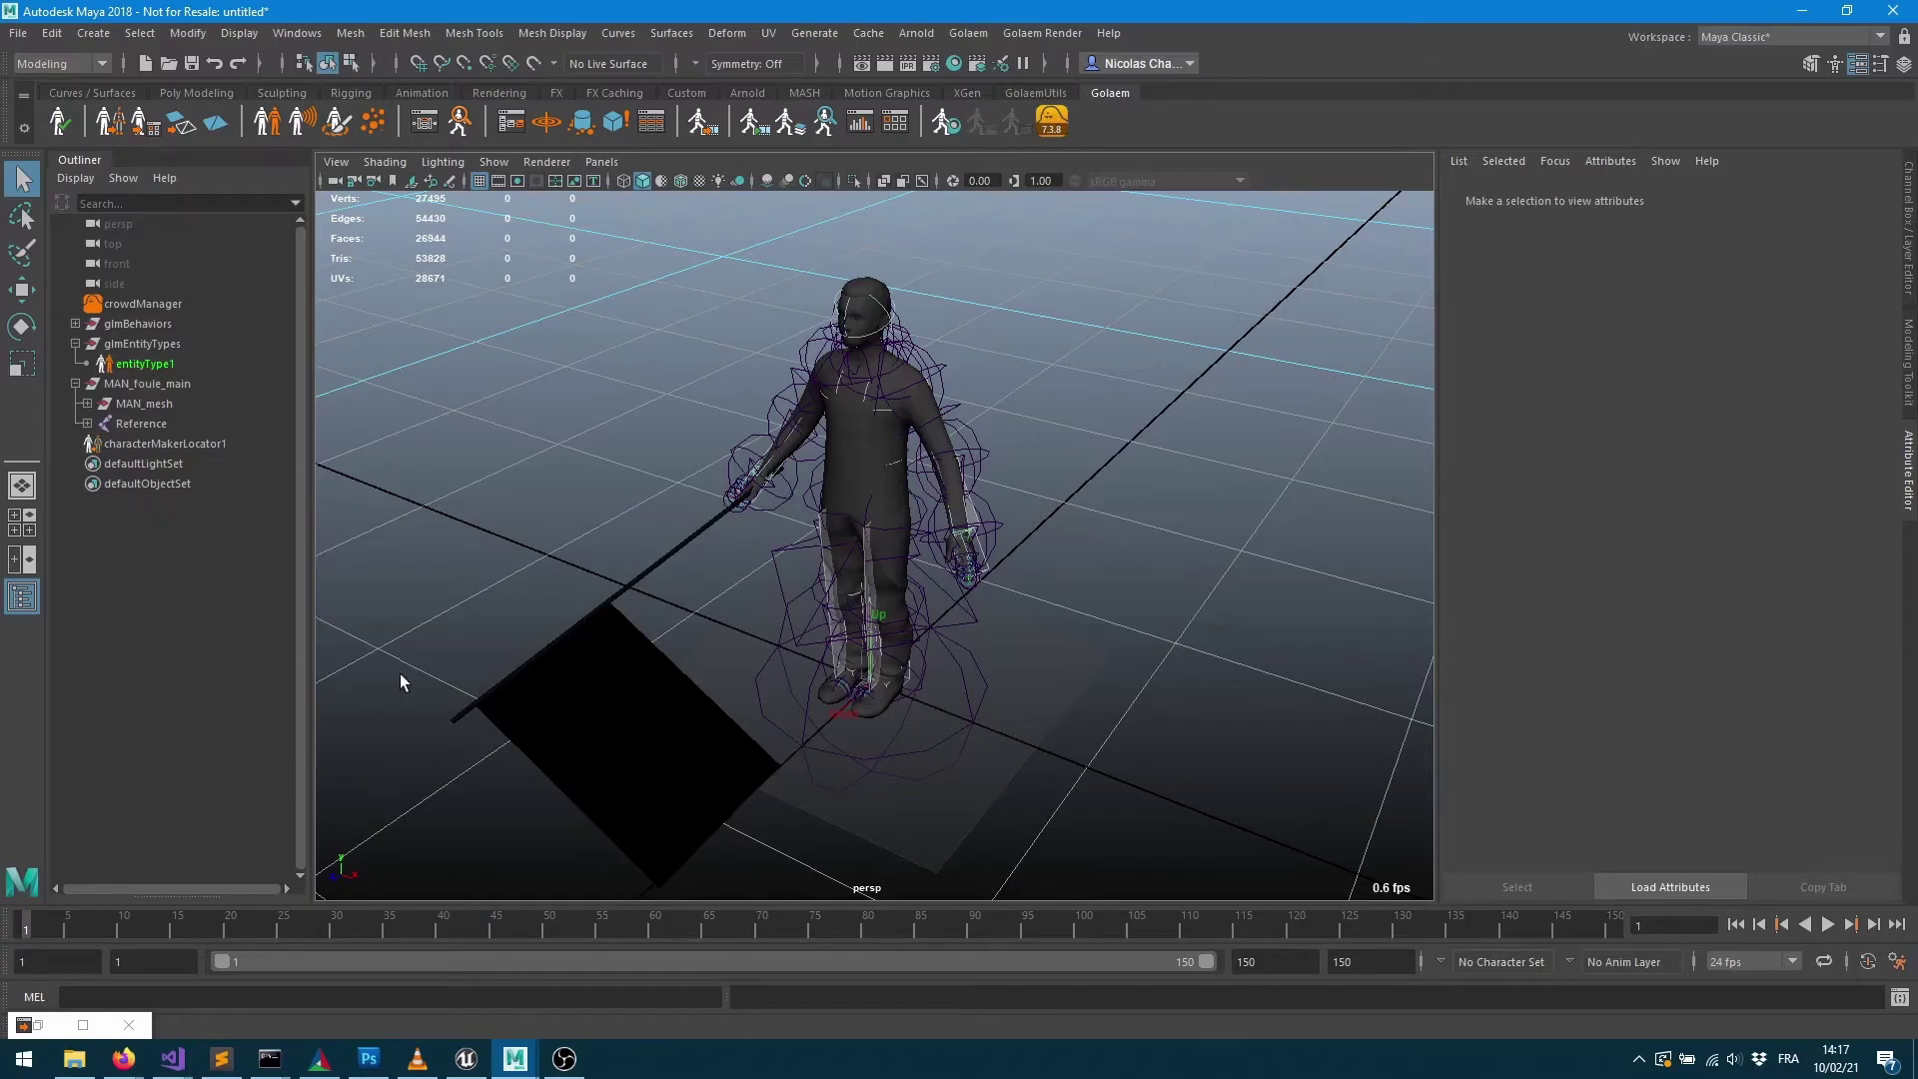
pyautogui.click(140, 365)
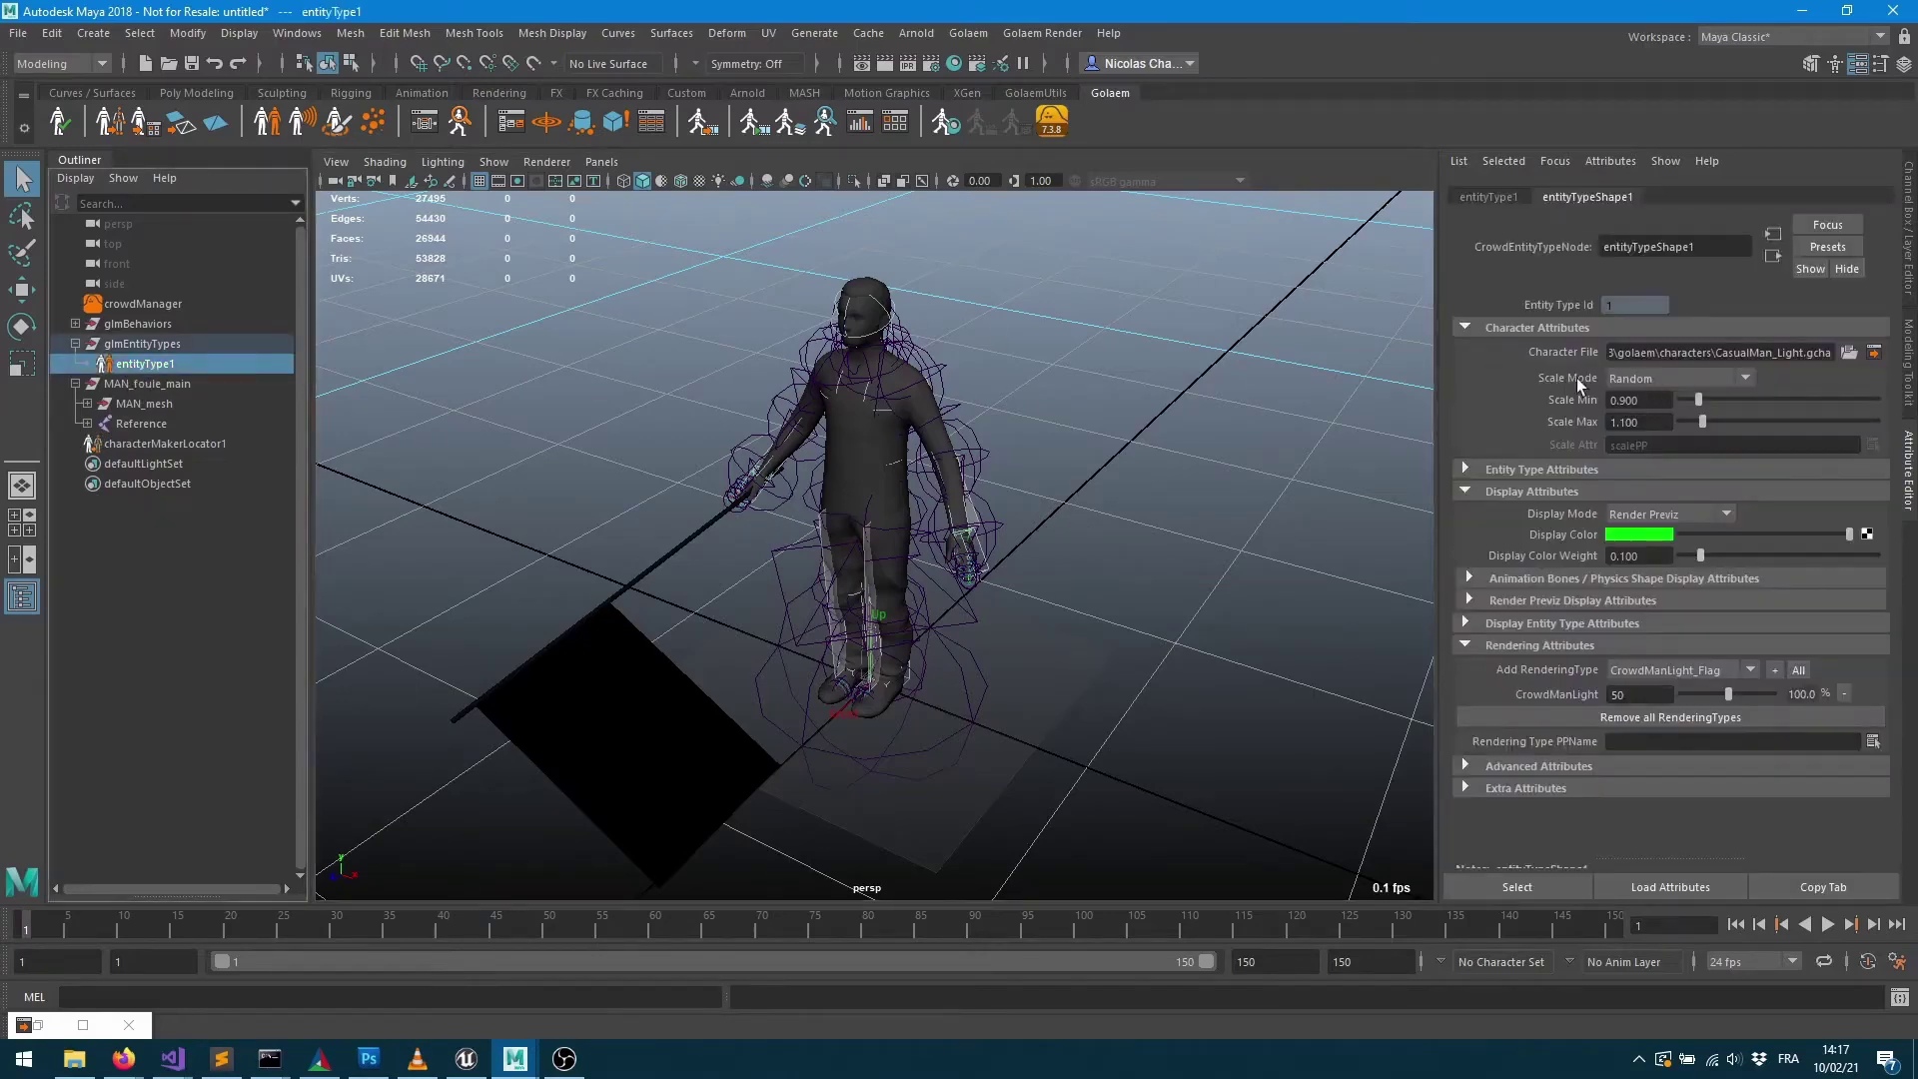
# Open CasualMan_Light in the Golaem Character Maker and examine its skeleton mapping, geometry nodes and CMO-man_golaem_light node properties.
pyautogui.click(112, 122)
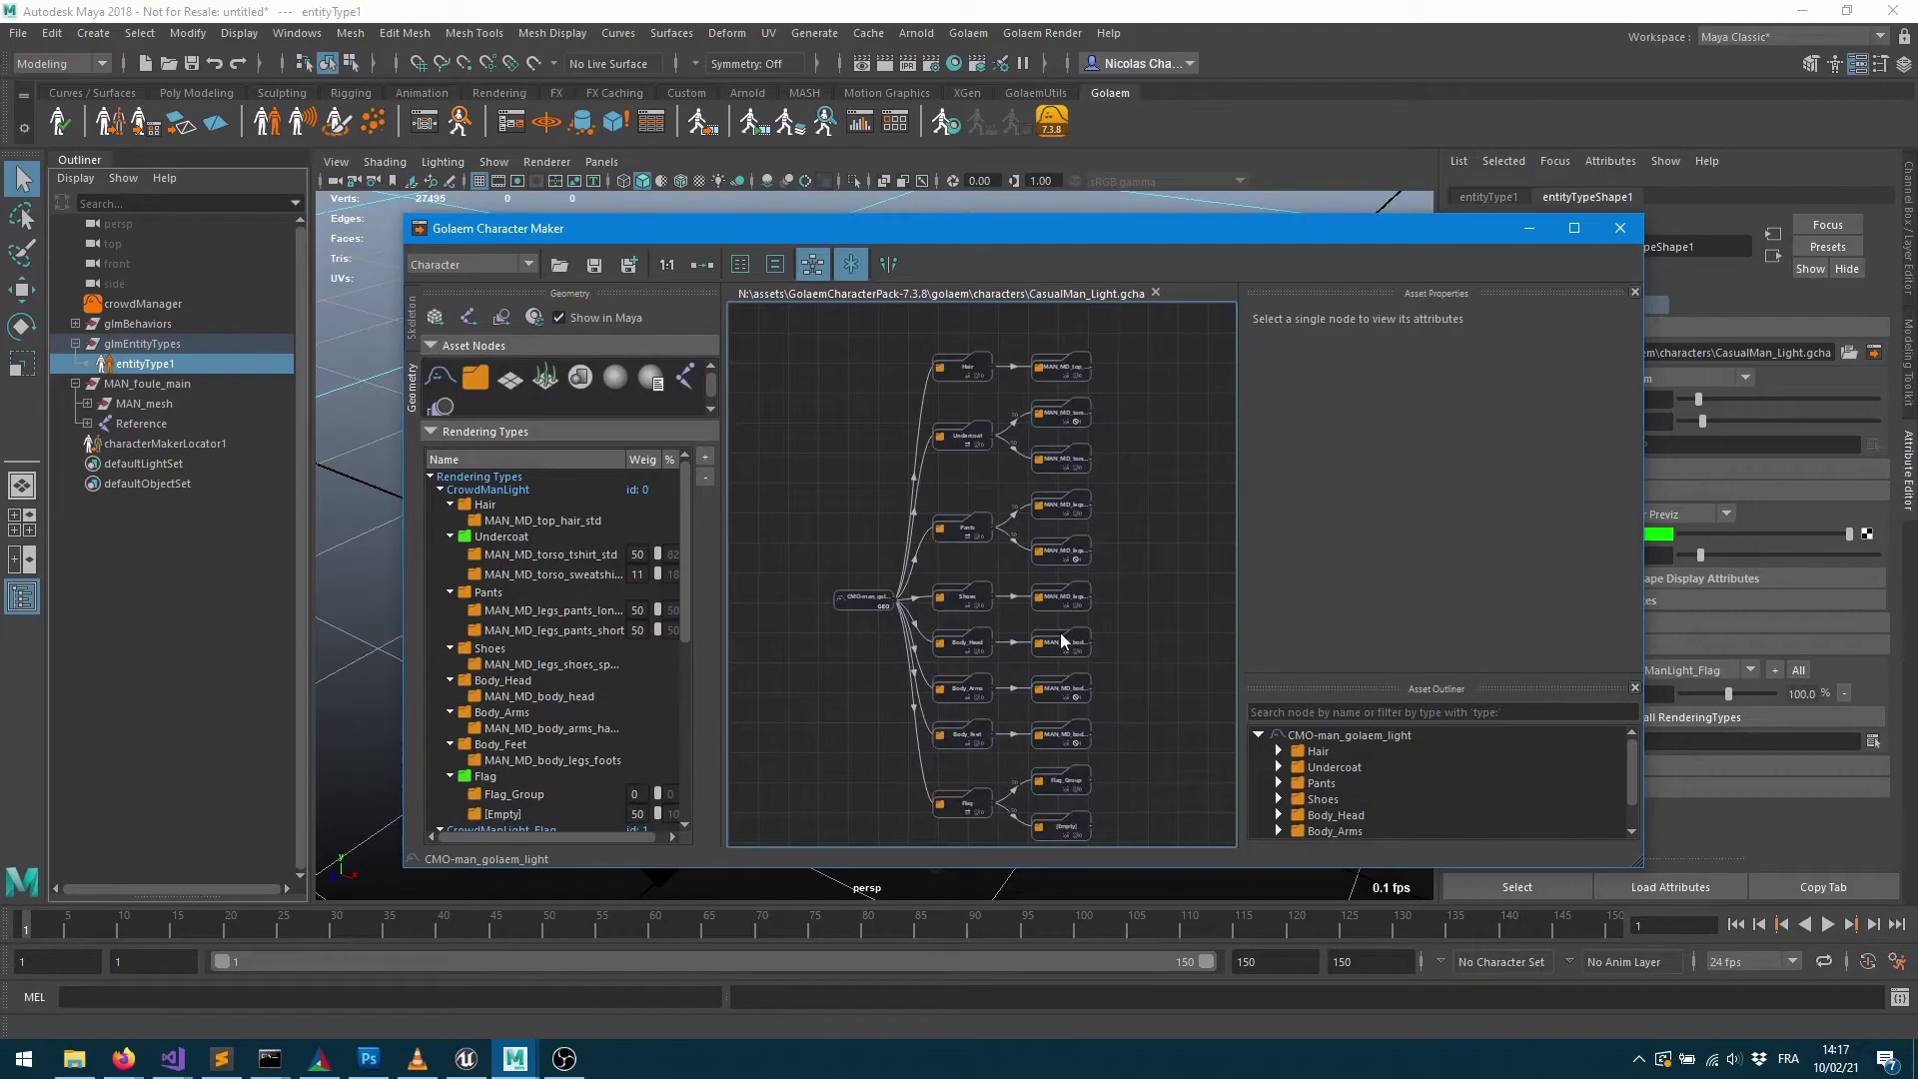
pyautogui.click(413, 318)
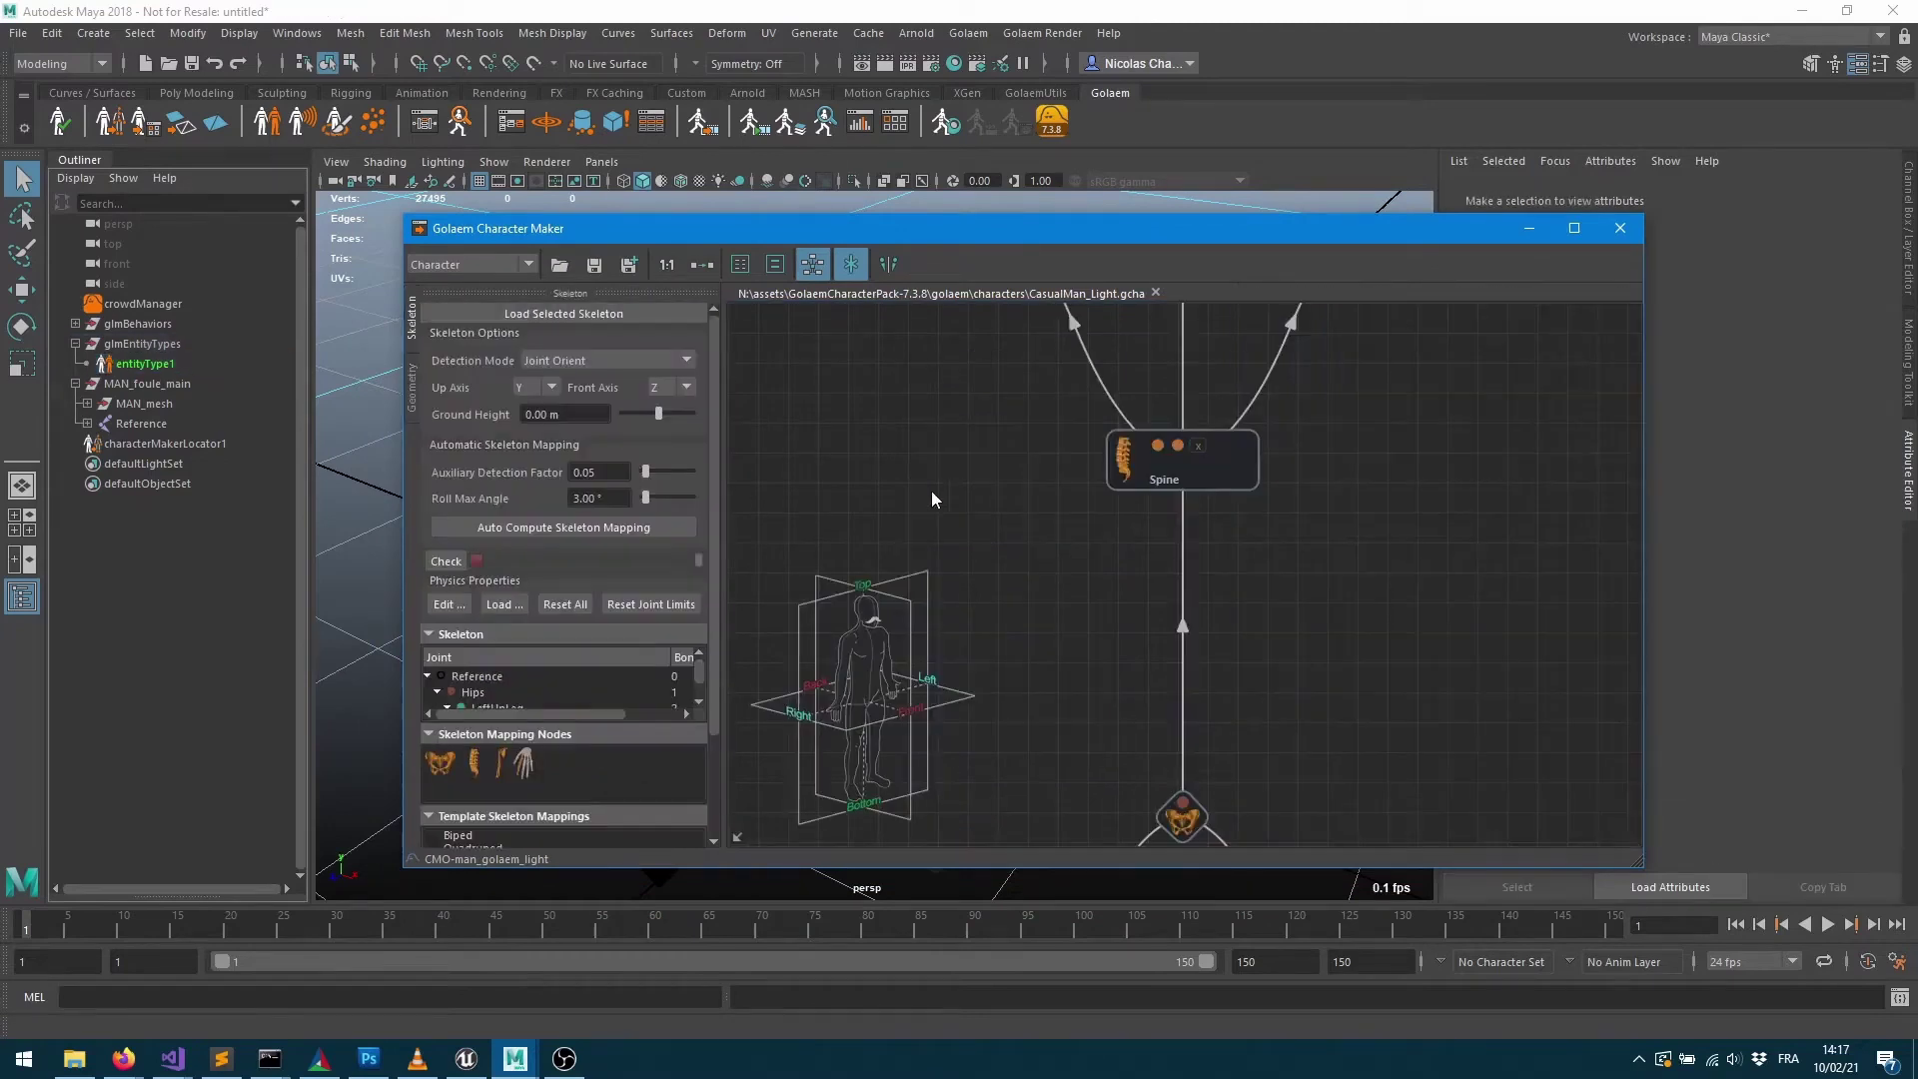
pyautogui.click(412, 395)
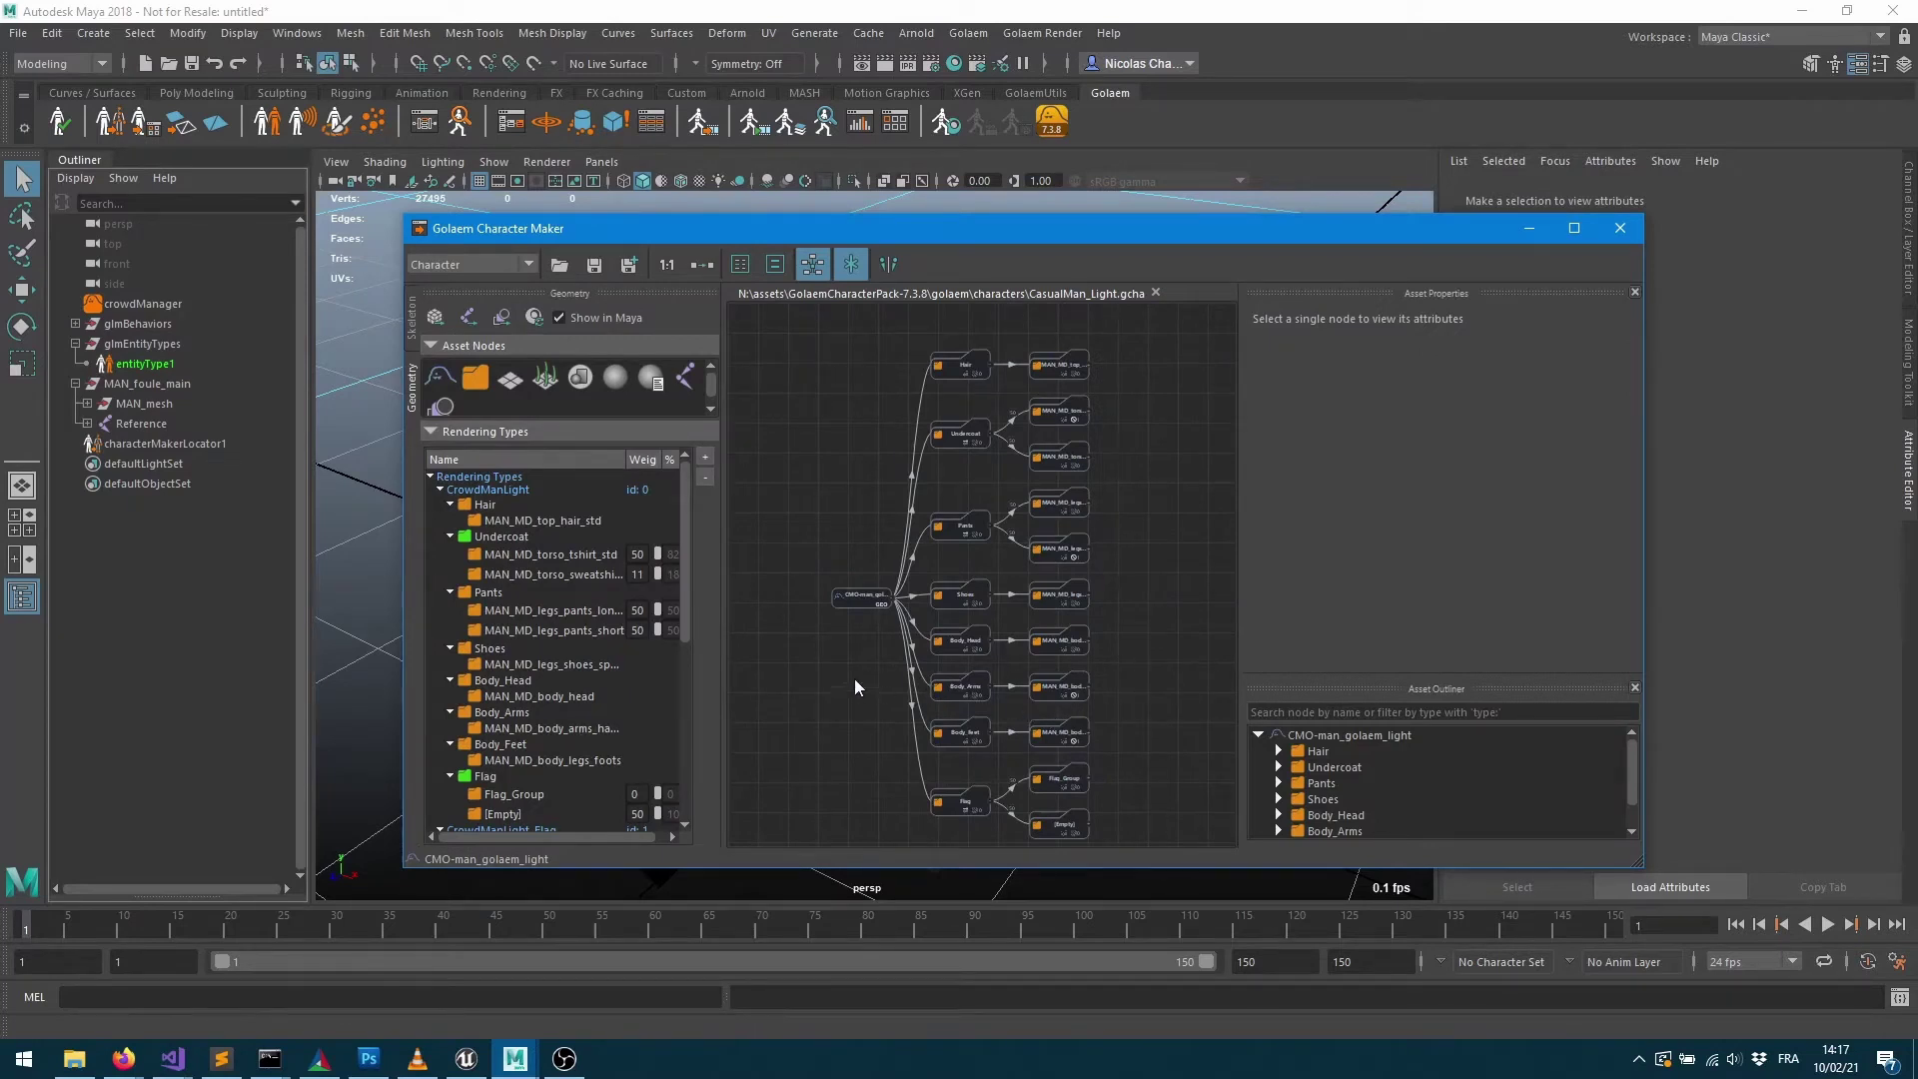
pyautogui.scroll(3, 896, 683)
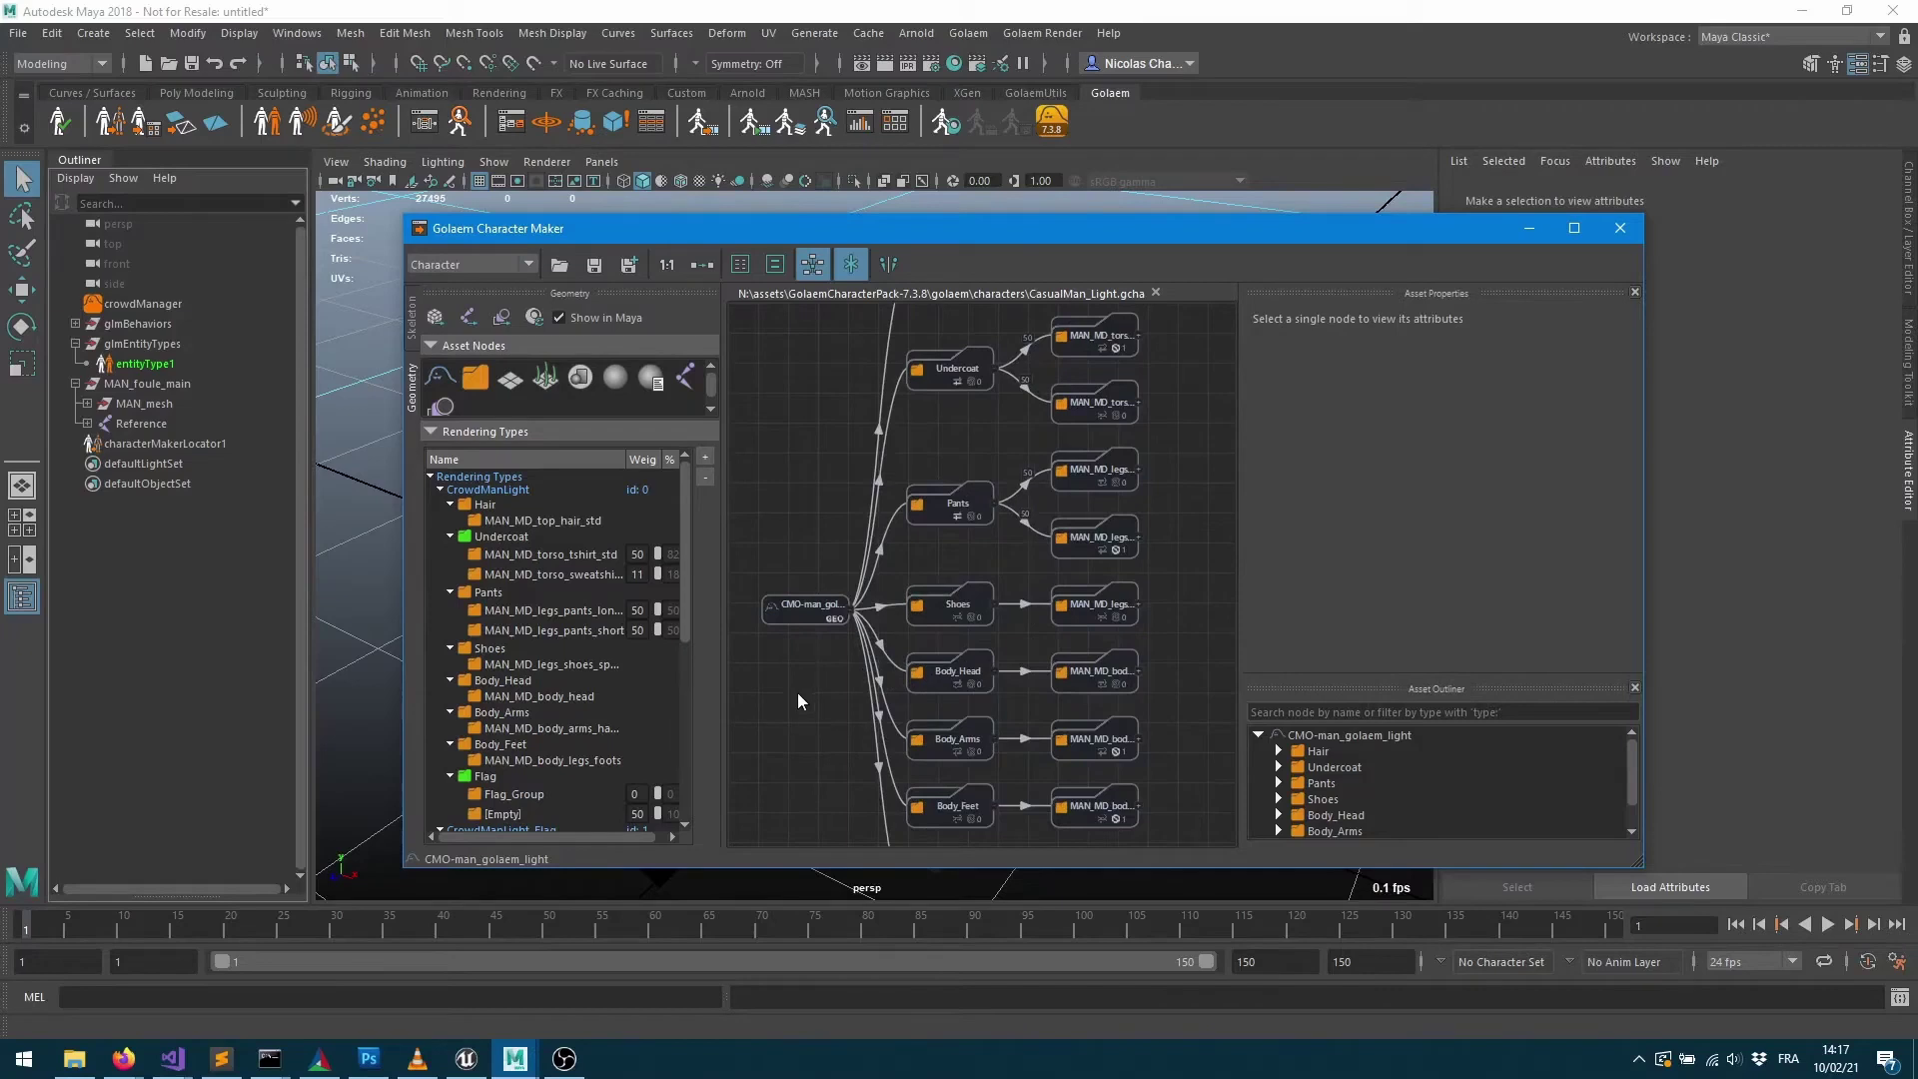
pyautogui.click(804, 611)
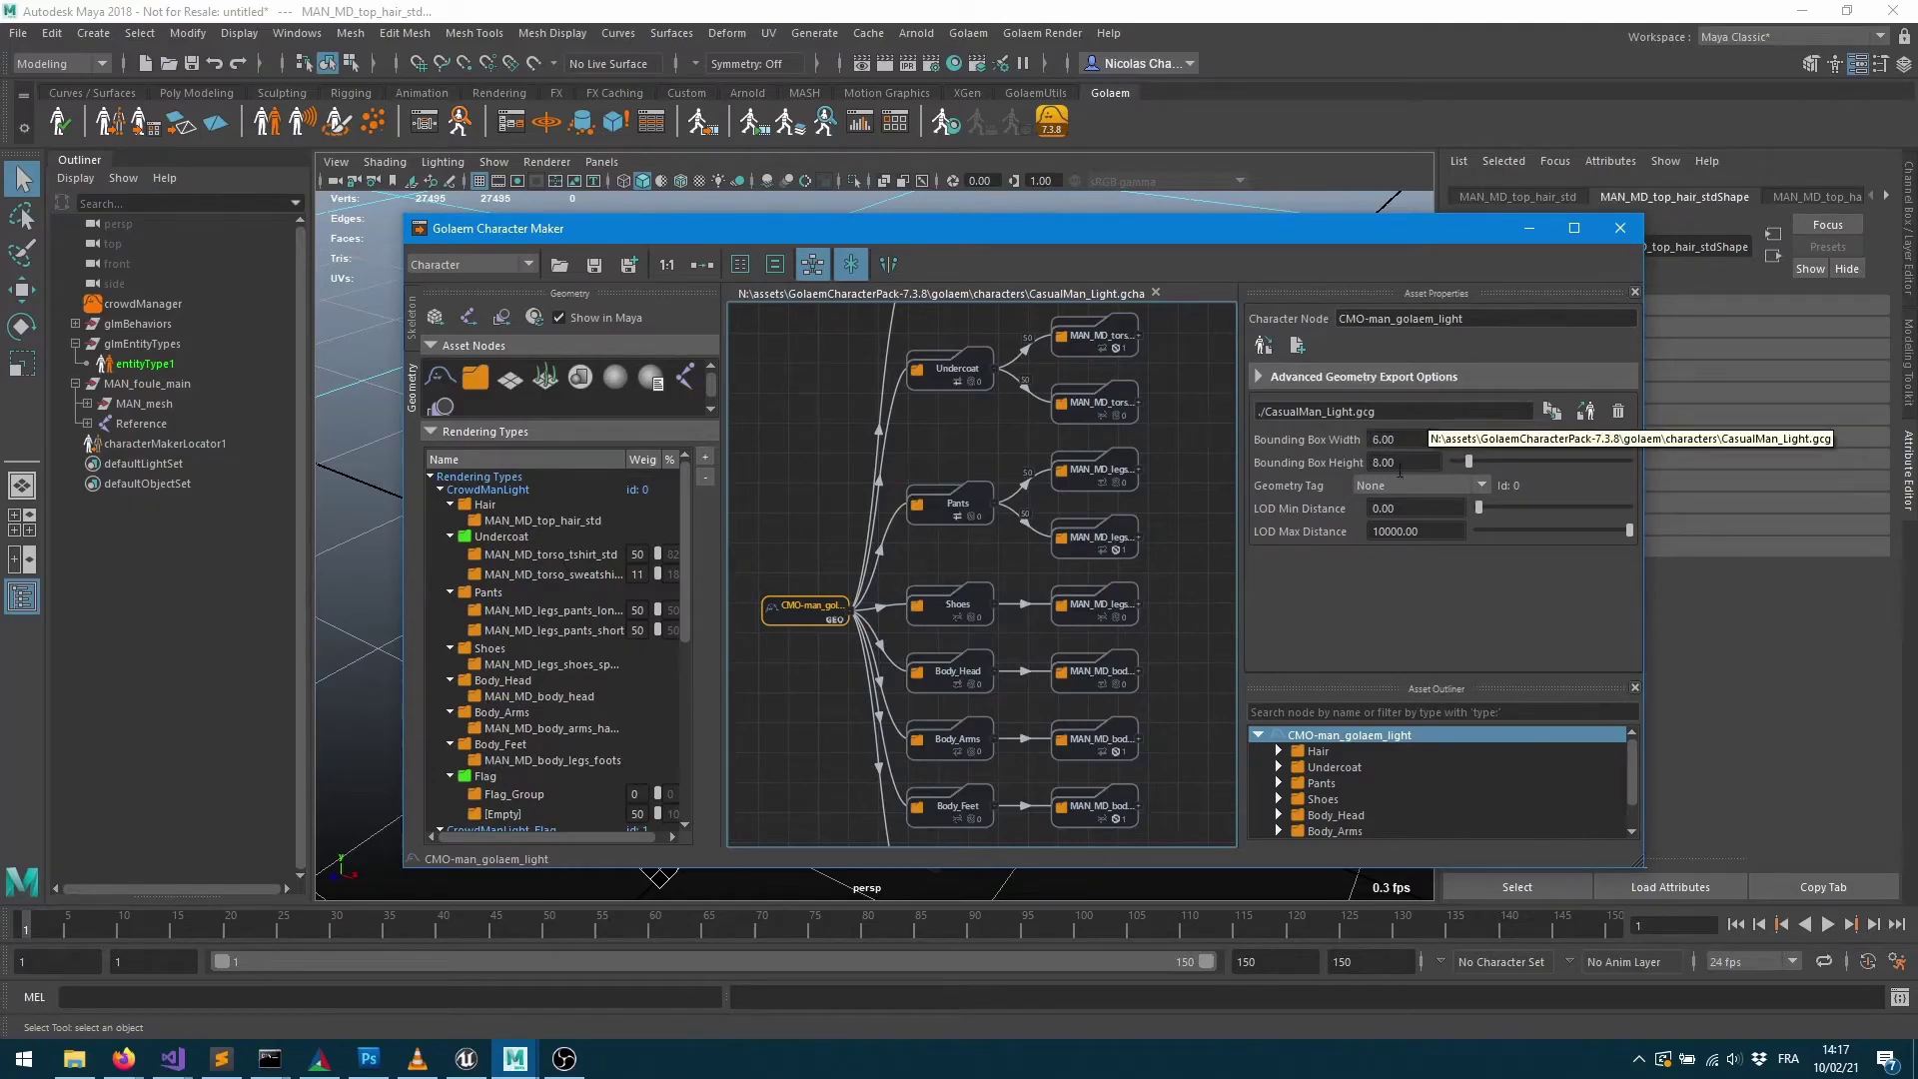
pyautogui.click(1516, 886)
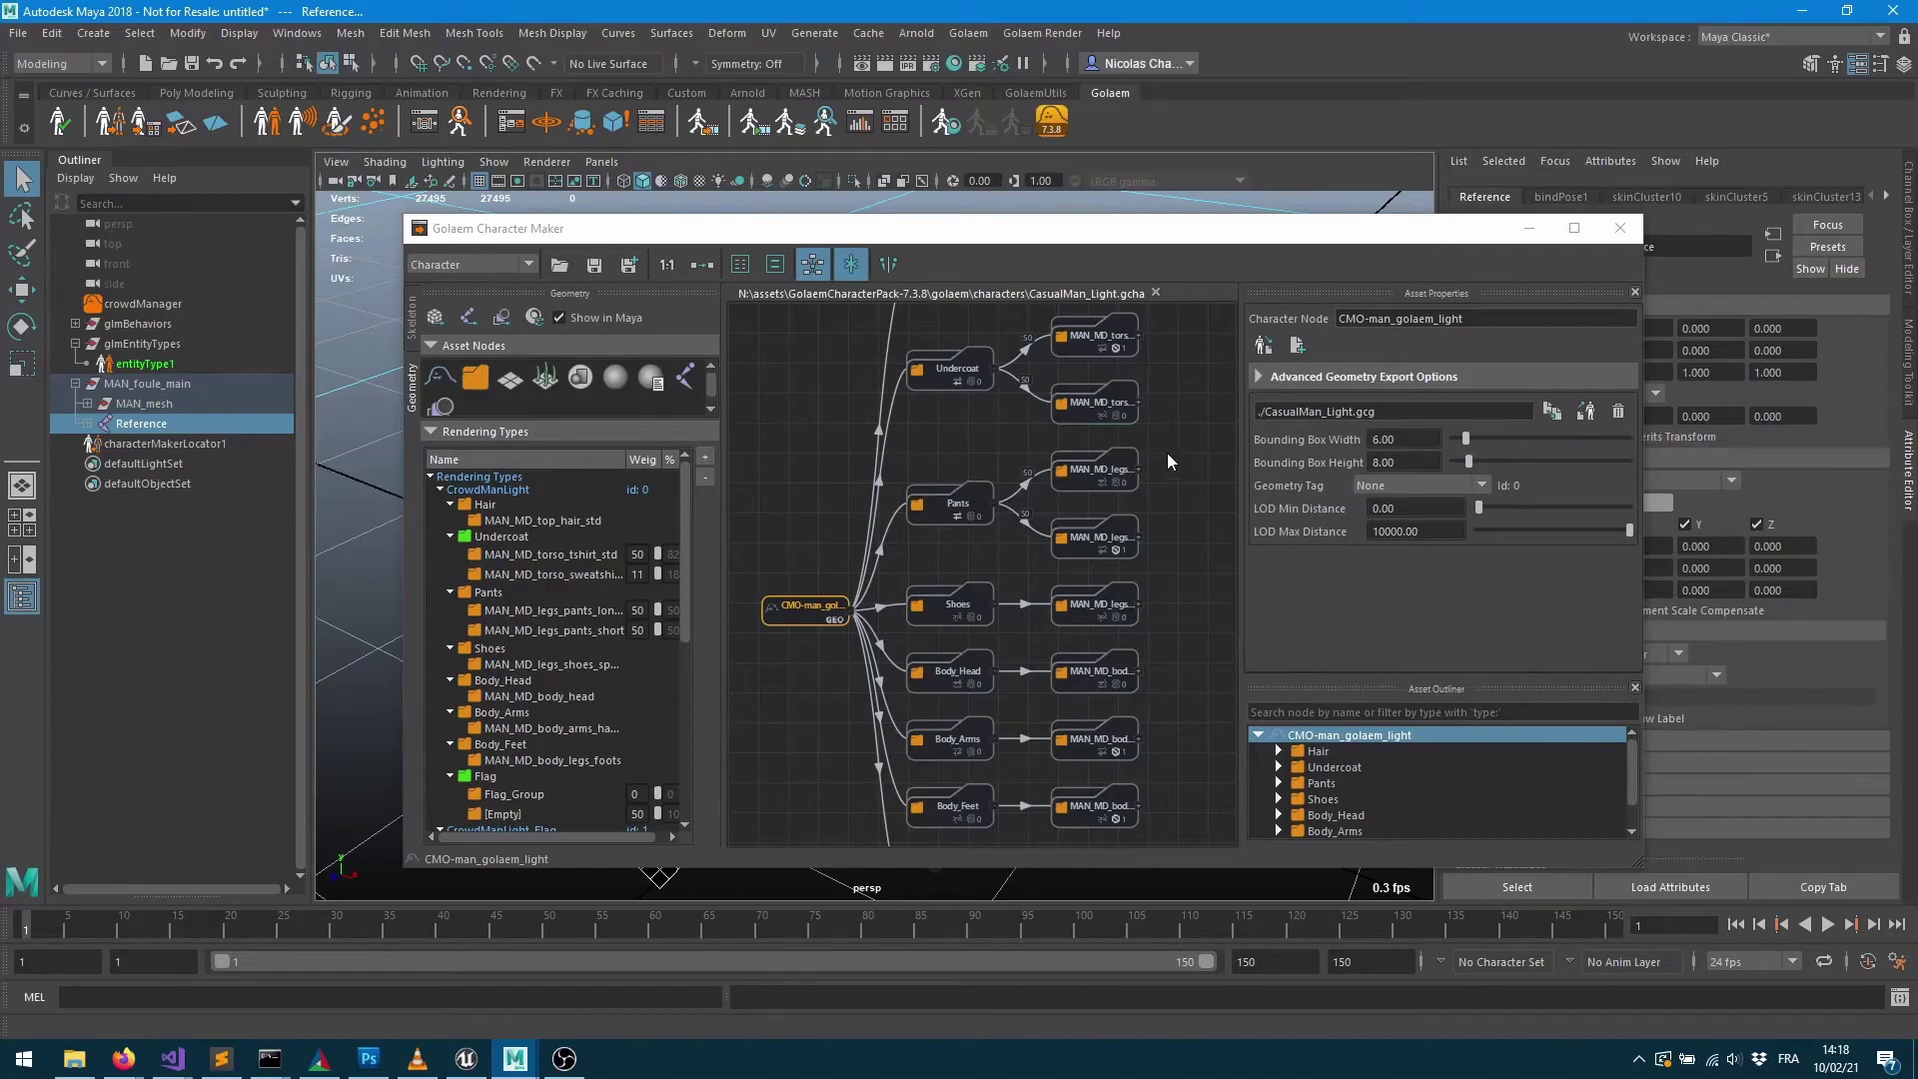
# Switch to Unreal Editor and search the placeable actors for "gol".
pyautogui.click(466, 1058)
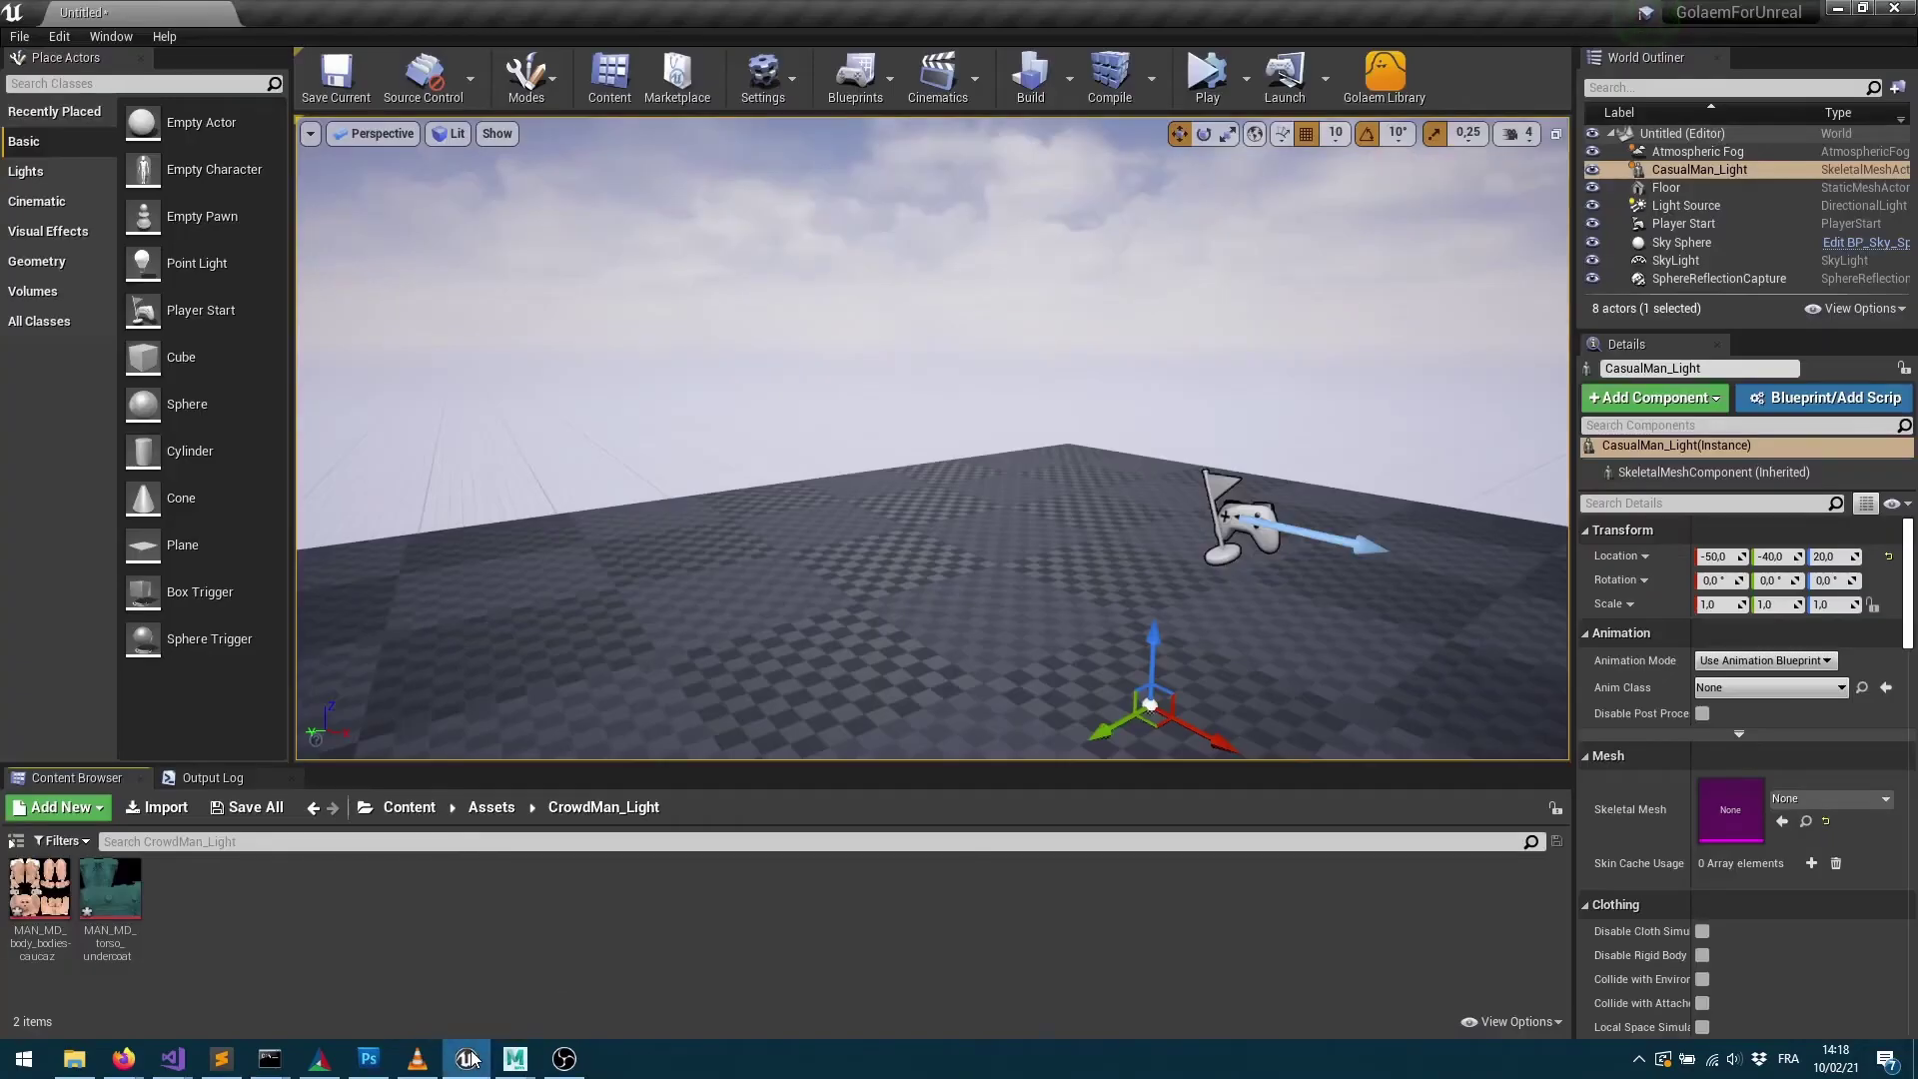
pyautogui.press('f')
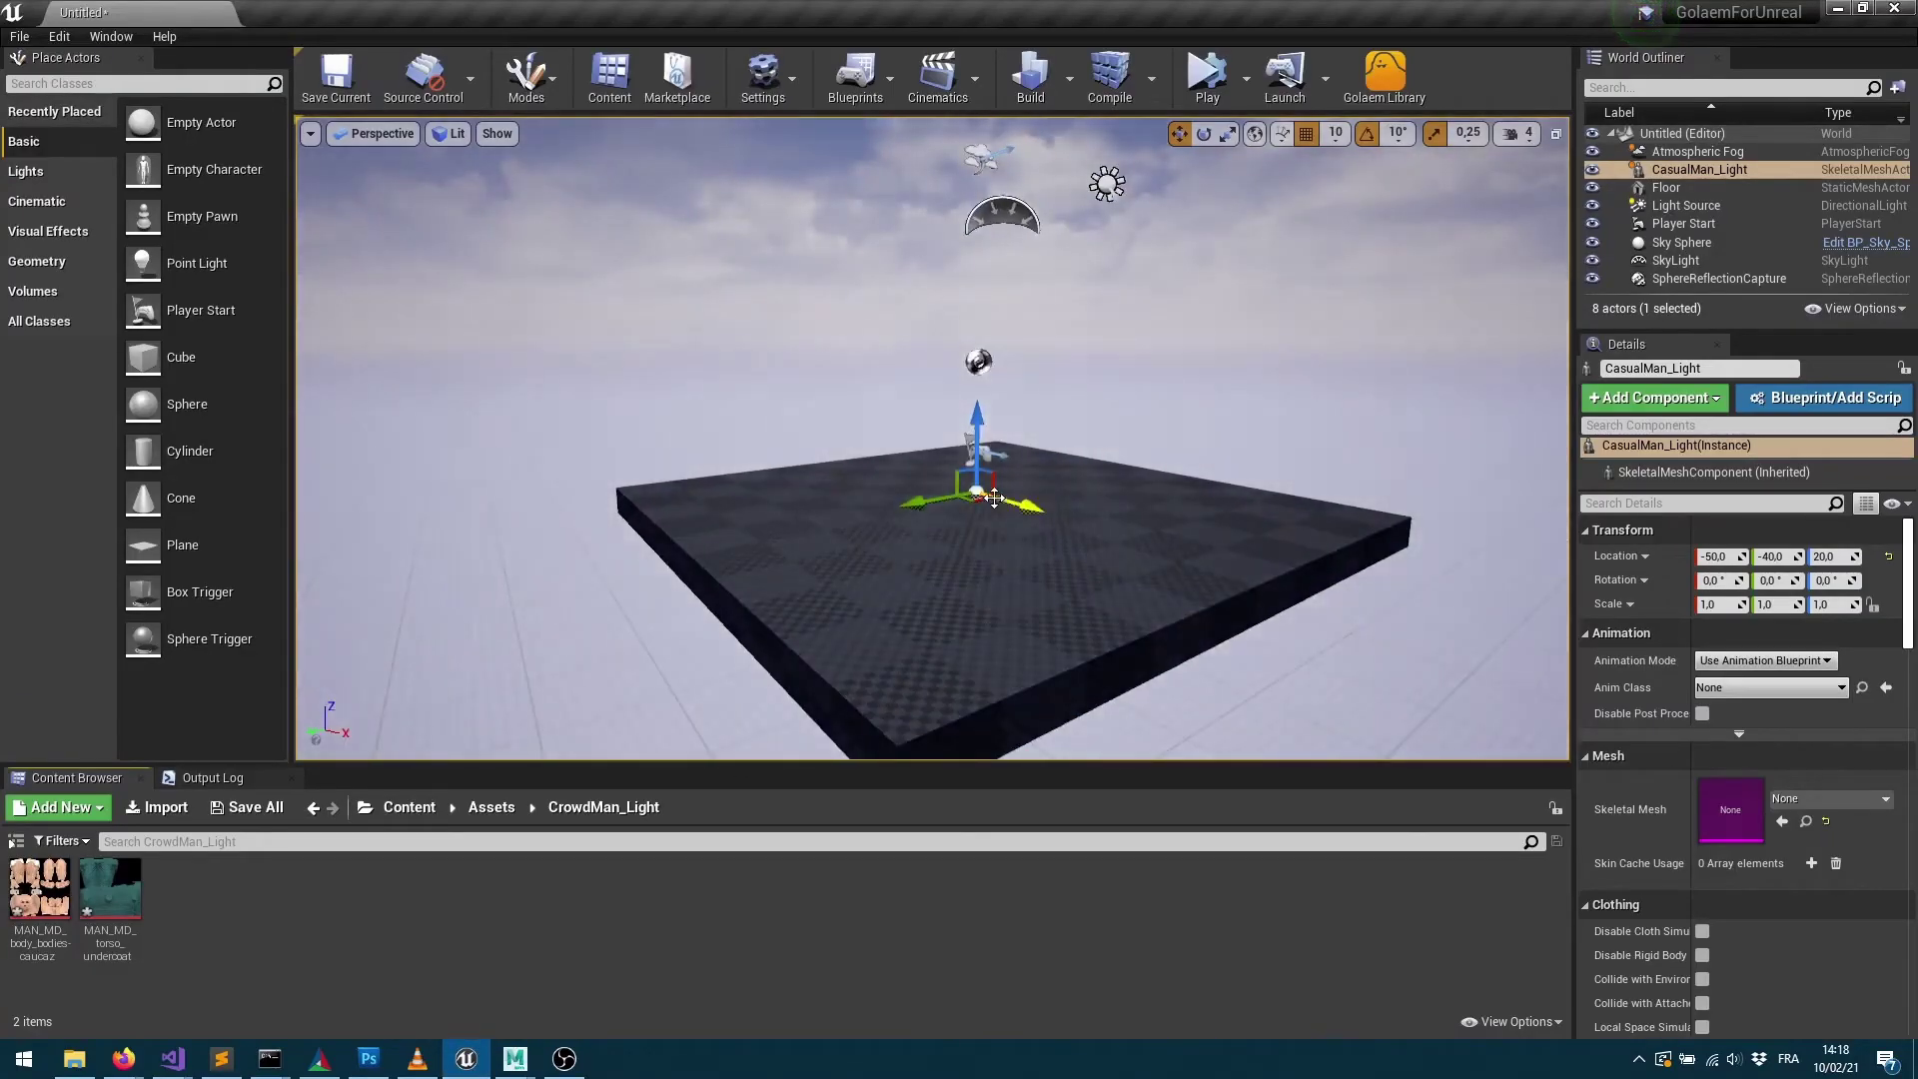
pyautogui.moveTo(1022, 509); pyautogui.dragTo(1022, 539)
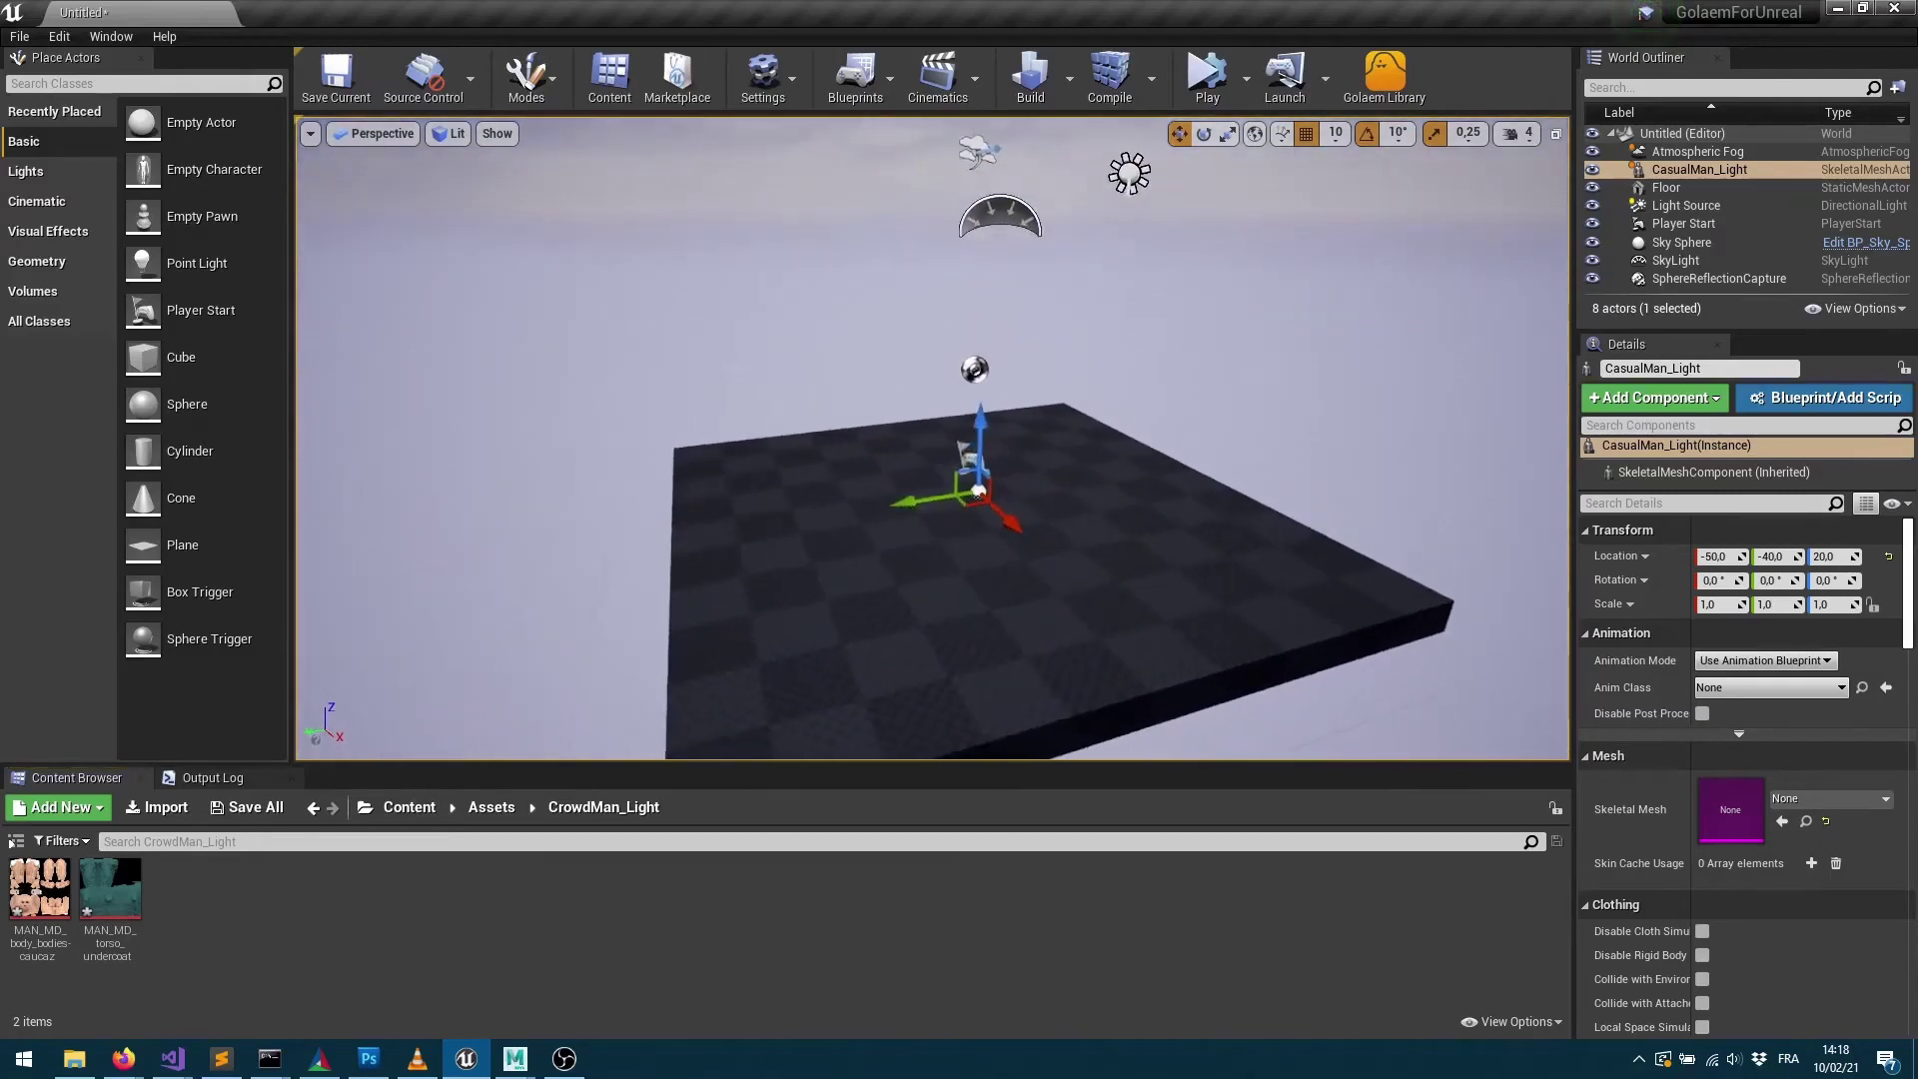
pyautogui.moveTo(910, 546); pyautogui.dragTo(913, 639, button='right')
pyautogui.scroll(4, 910, 547)
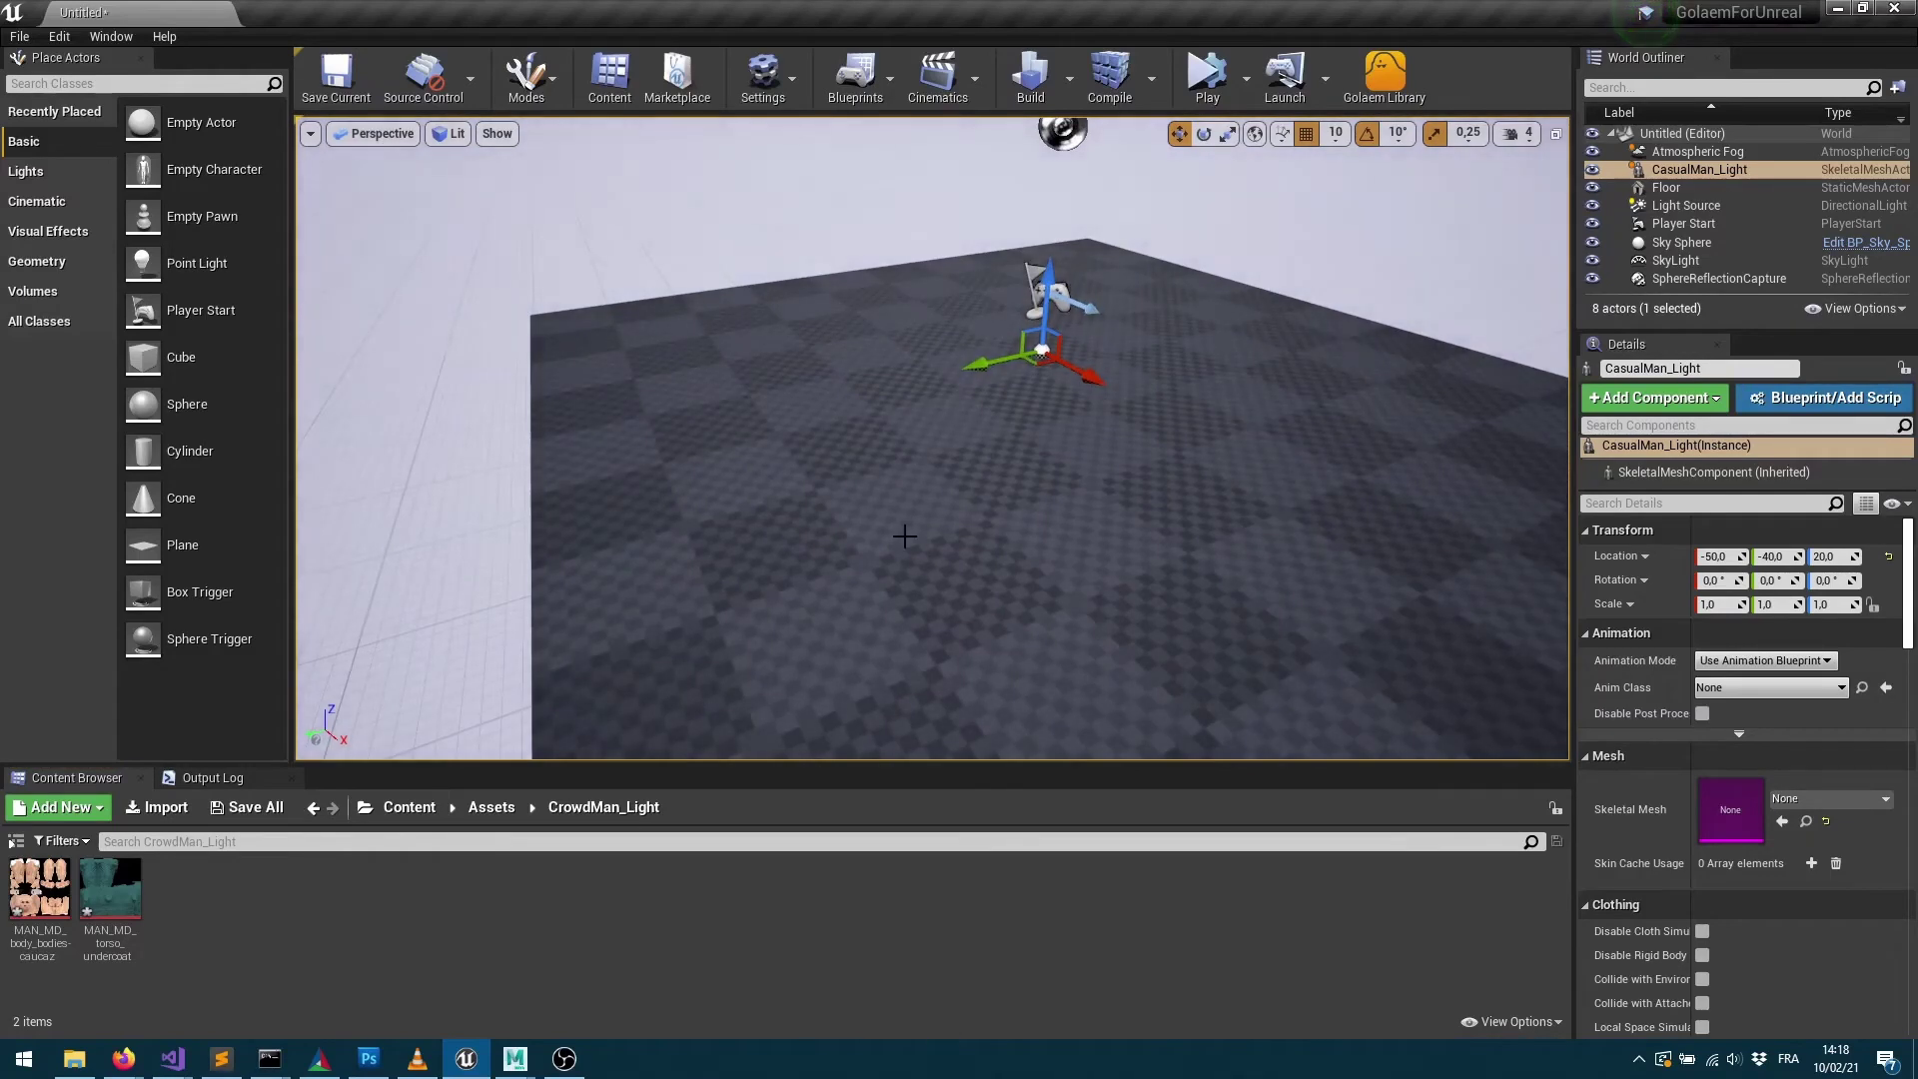
pyautogui.click(77, 83)
pyautogui.write('gol')
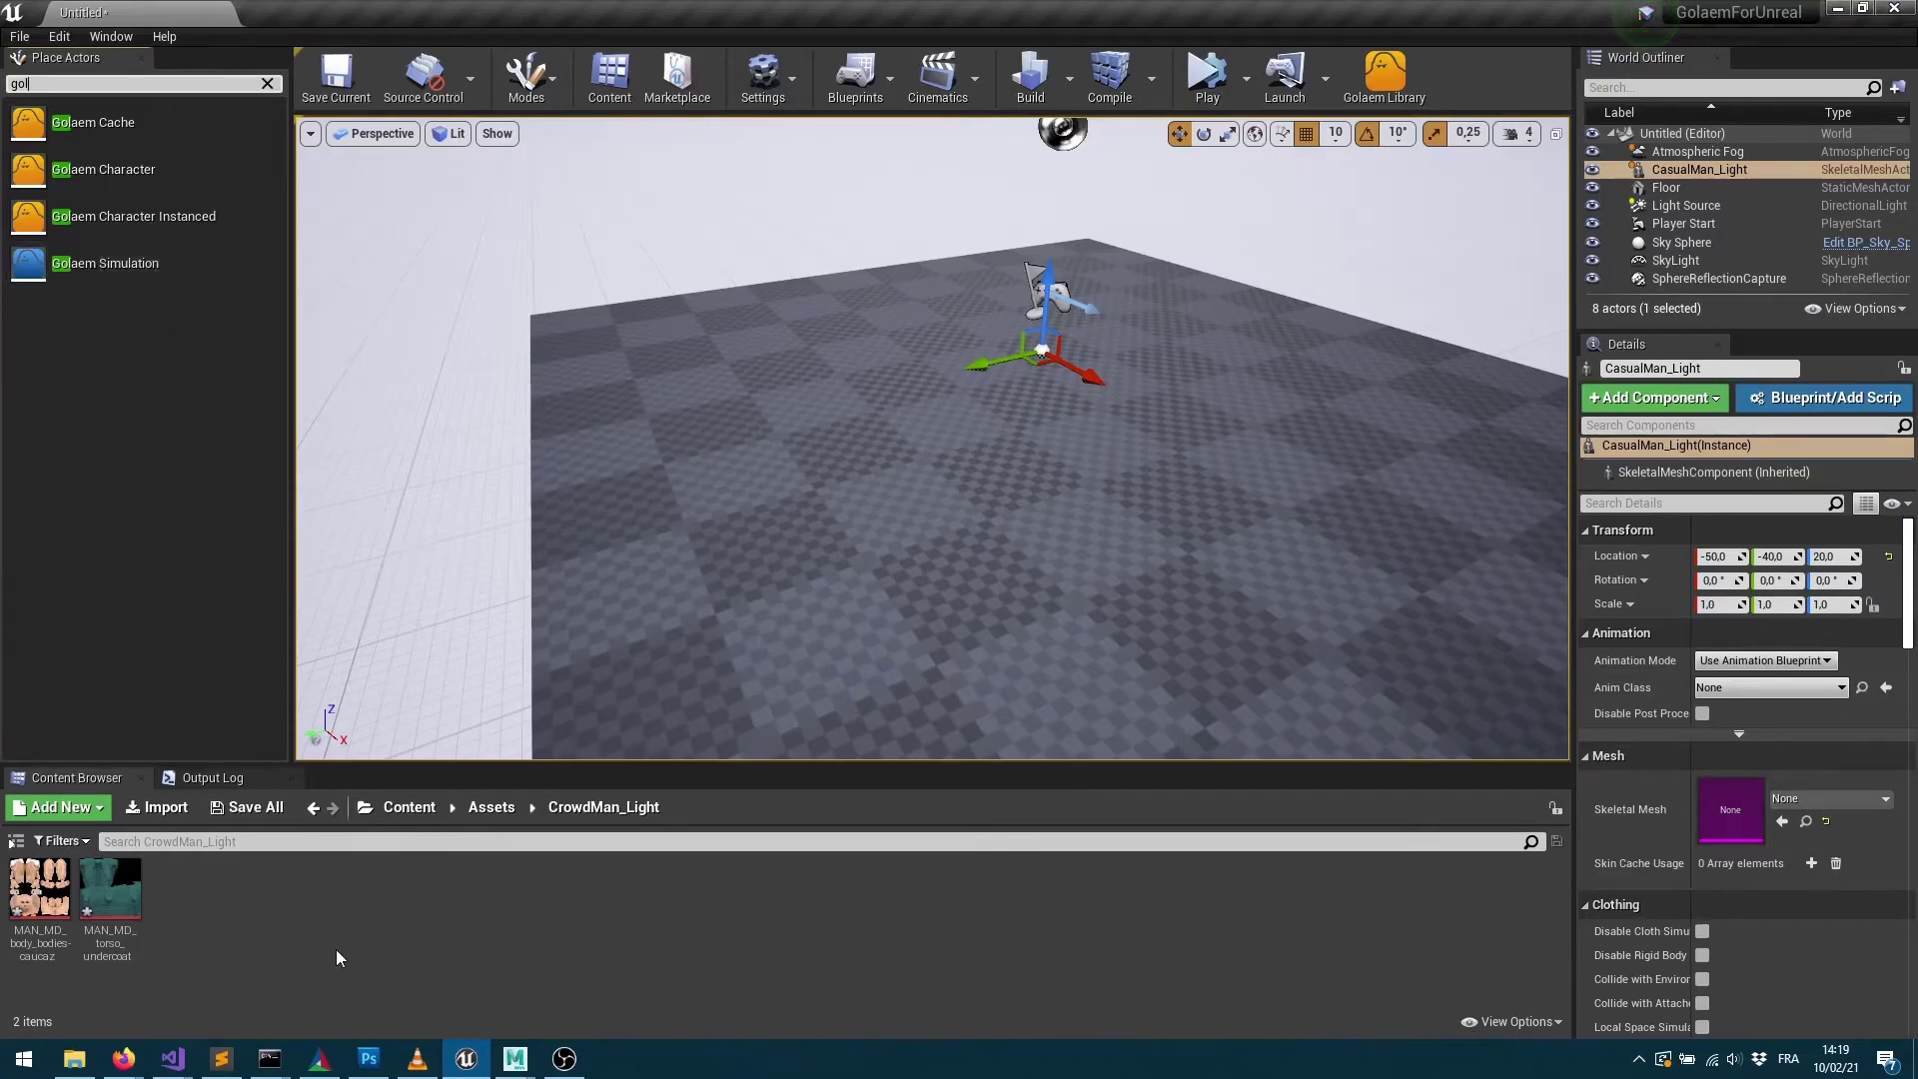
# Switch to File Explorer and locate CasualMan_Light.gcha in the golaem\characters folder of GolaemCharacterPack-7.3.8.
pyautogui.click(74, 1058)
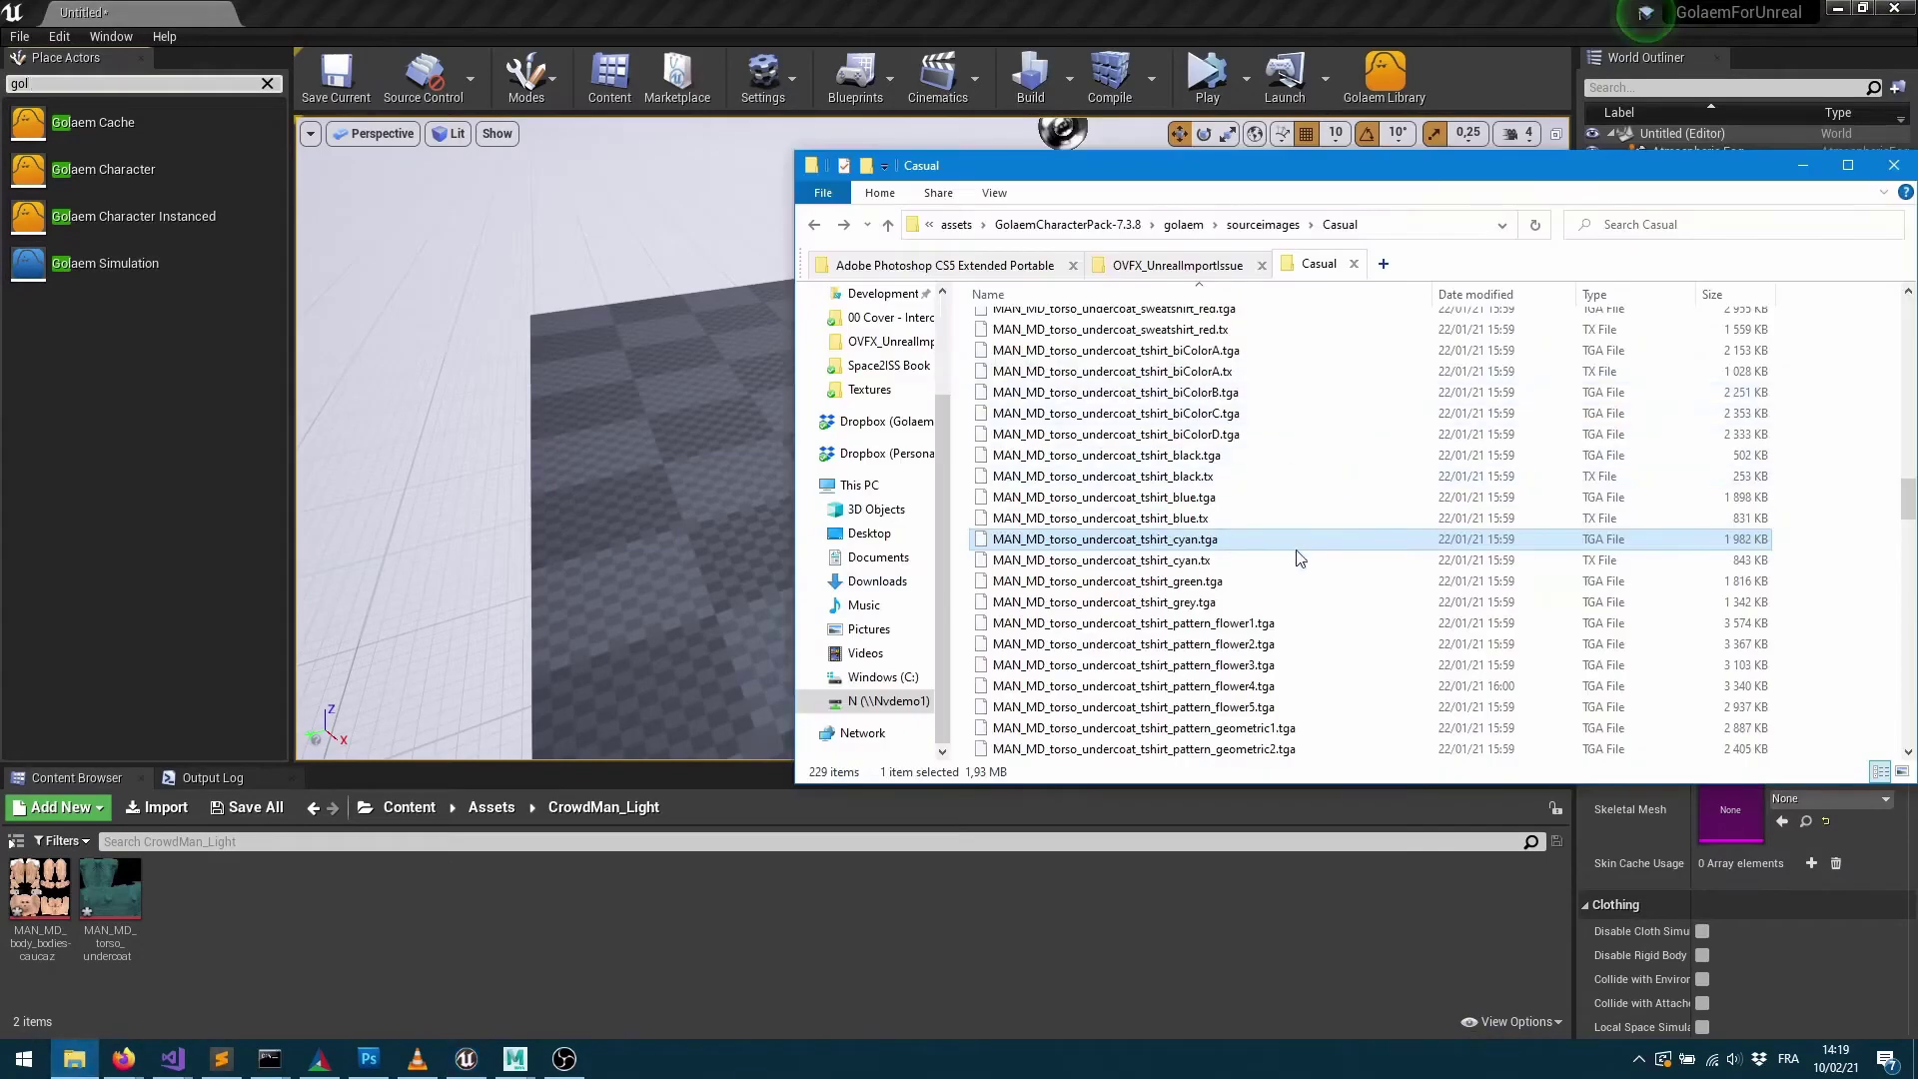
pyautogui.click(1183, 224)
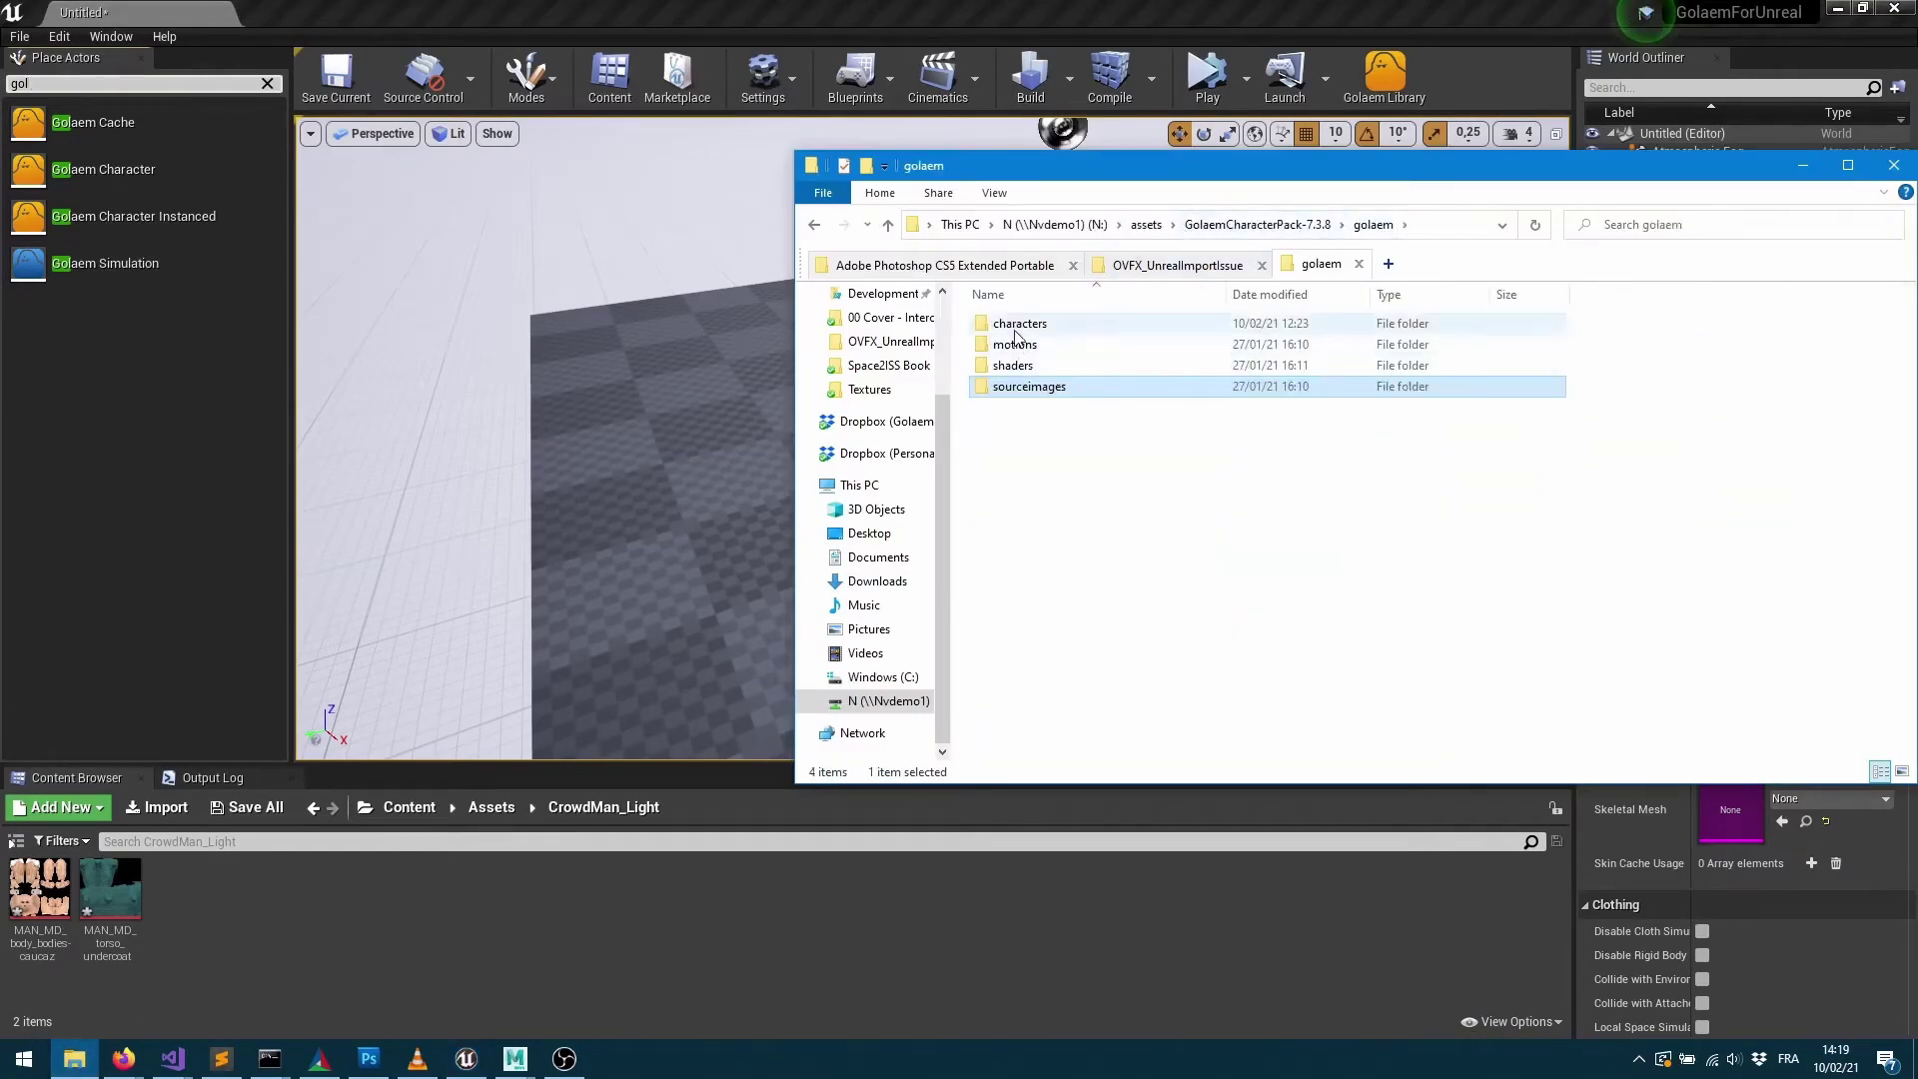
pyautogui.doubleClick(1099, 323)
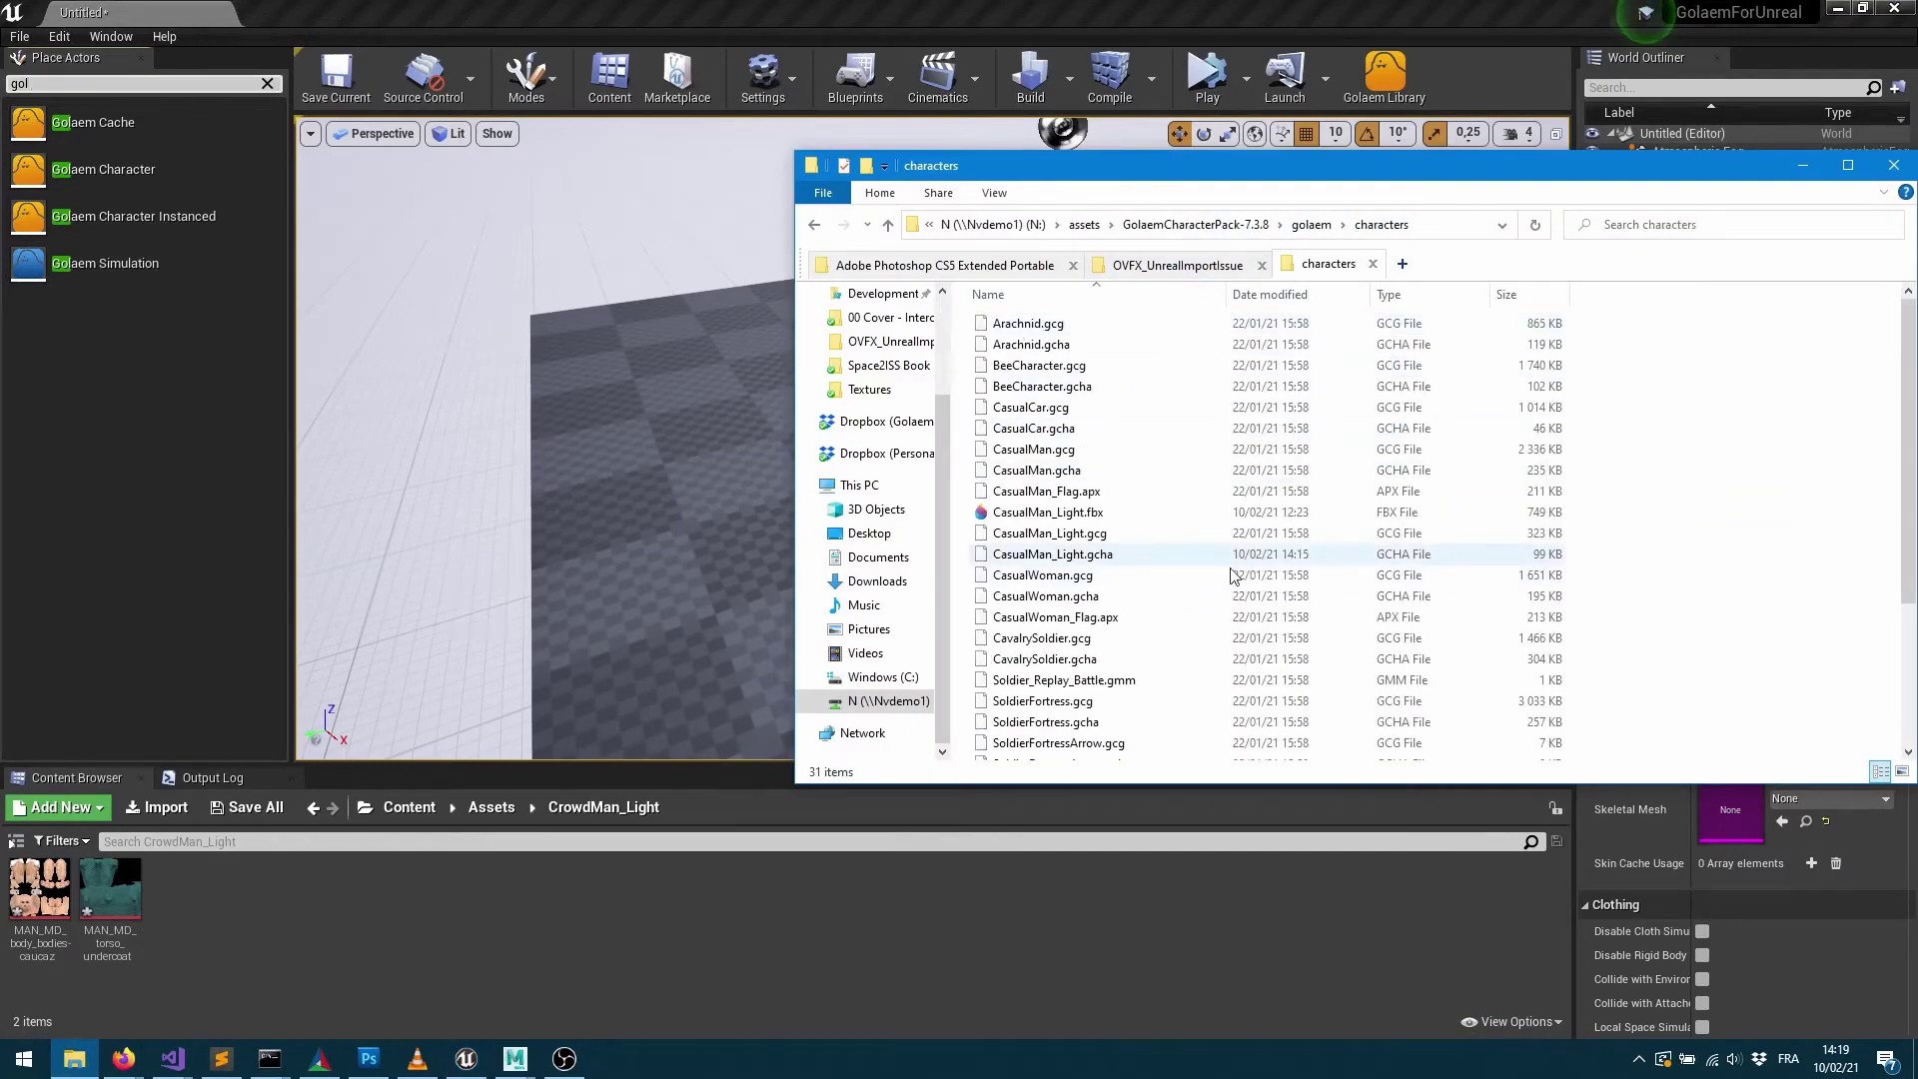
pyautogui.click(1055, 561)
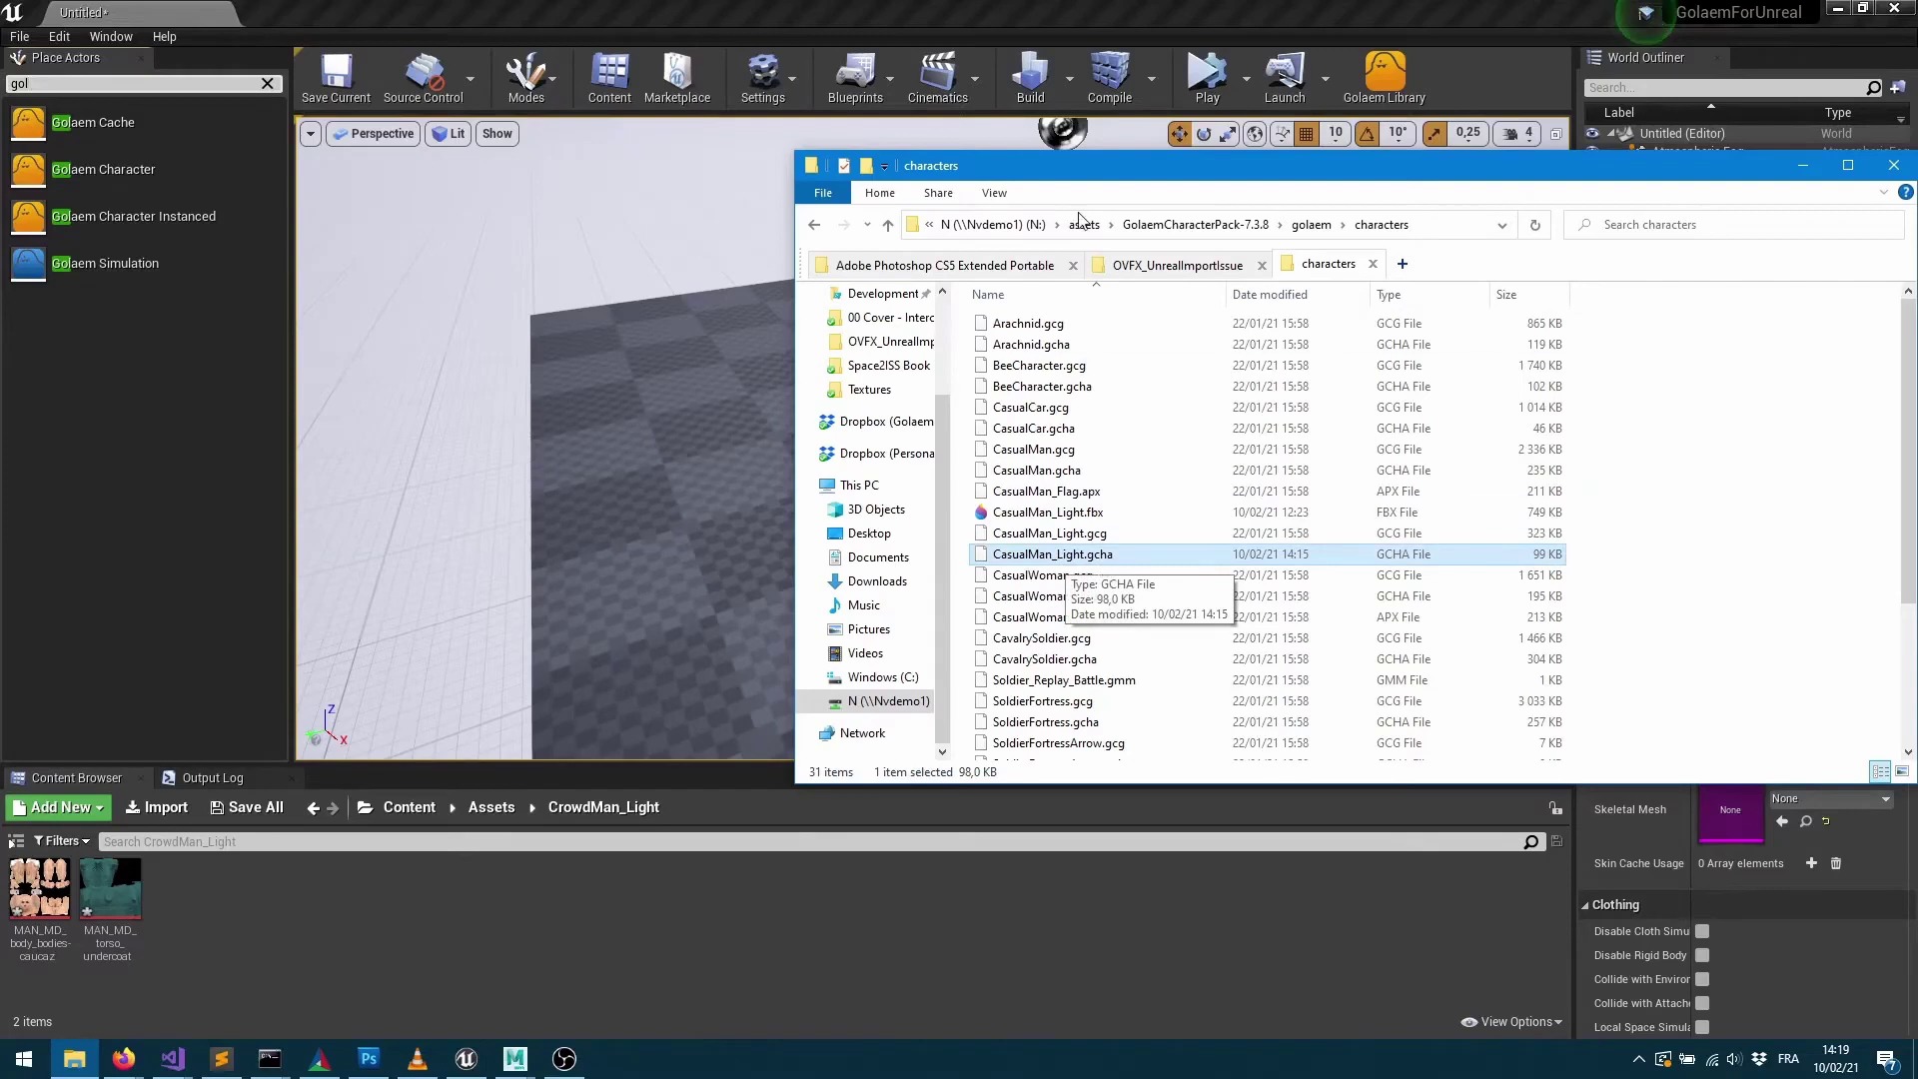
pyautogui.moveTo(1072, 171); pyautogui.dragTo(1319, 179)
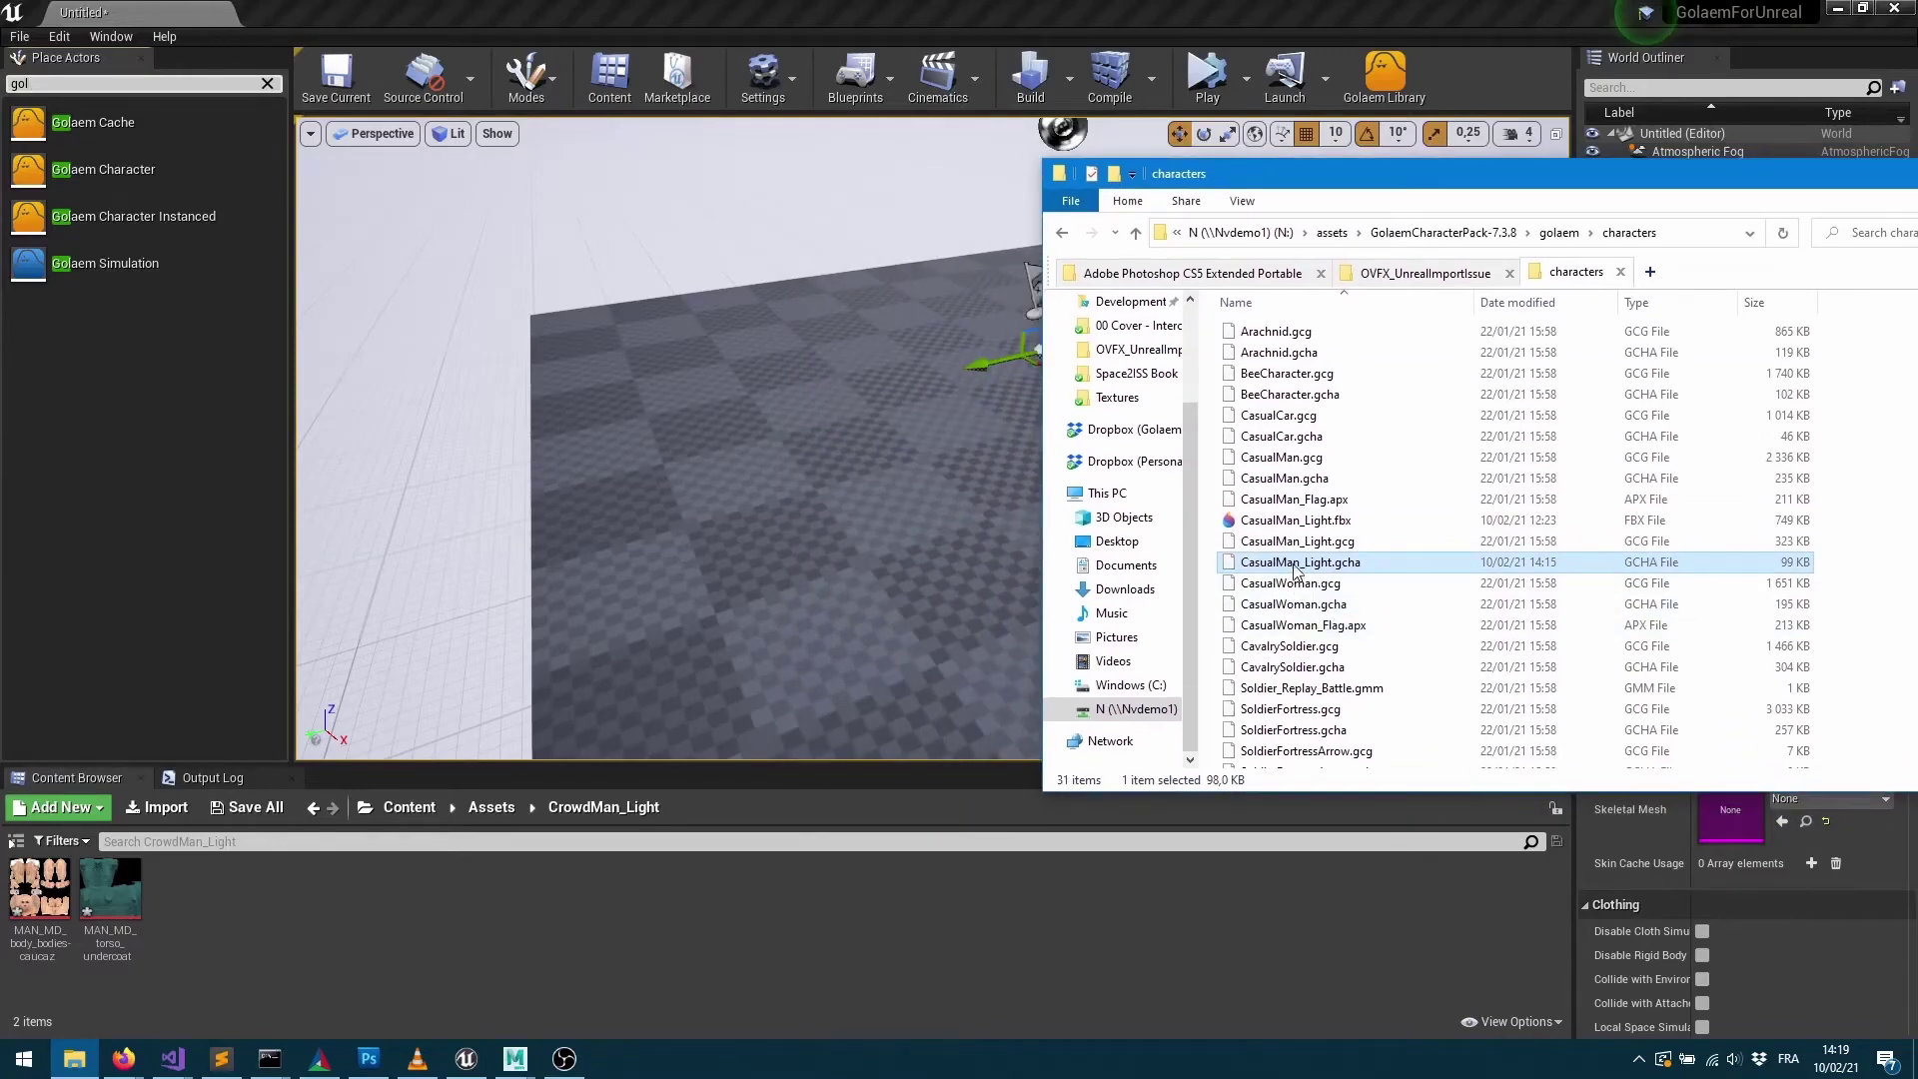
# Start importing CasualMan_Light.gcha into the CrowdMan_Light content folder in Unreal Editor.
pyautogui.click(157, 807)
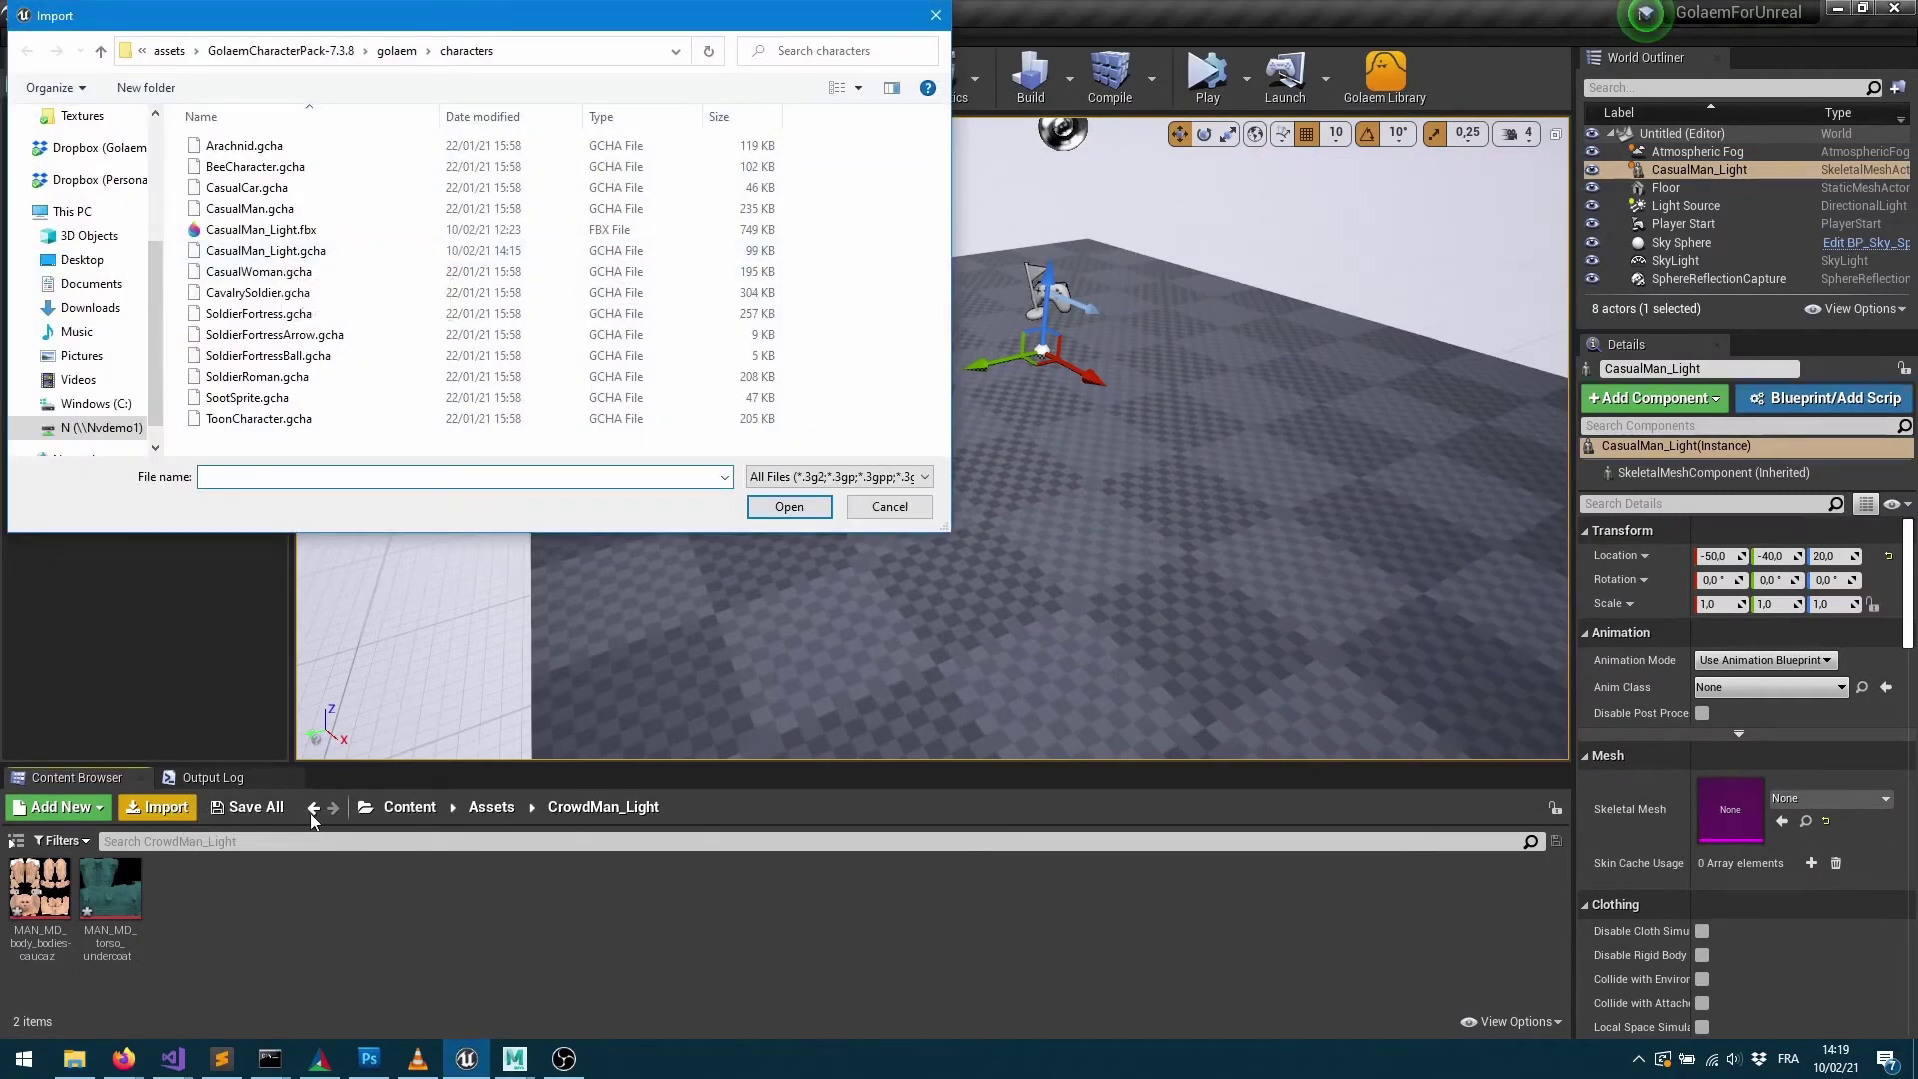
pyautogui.click(284, 252)
pyautogui.click(789, 506)
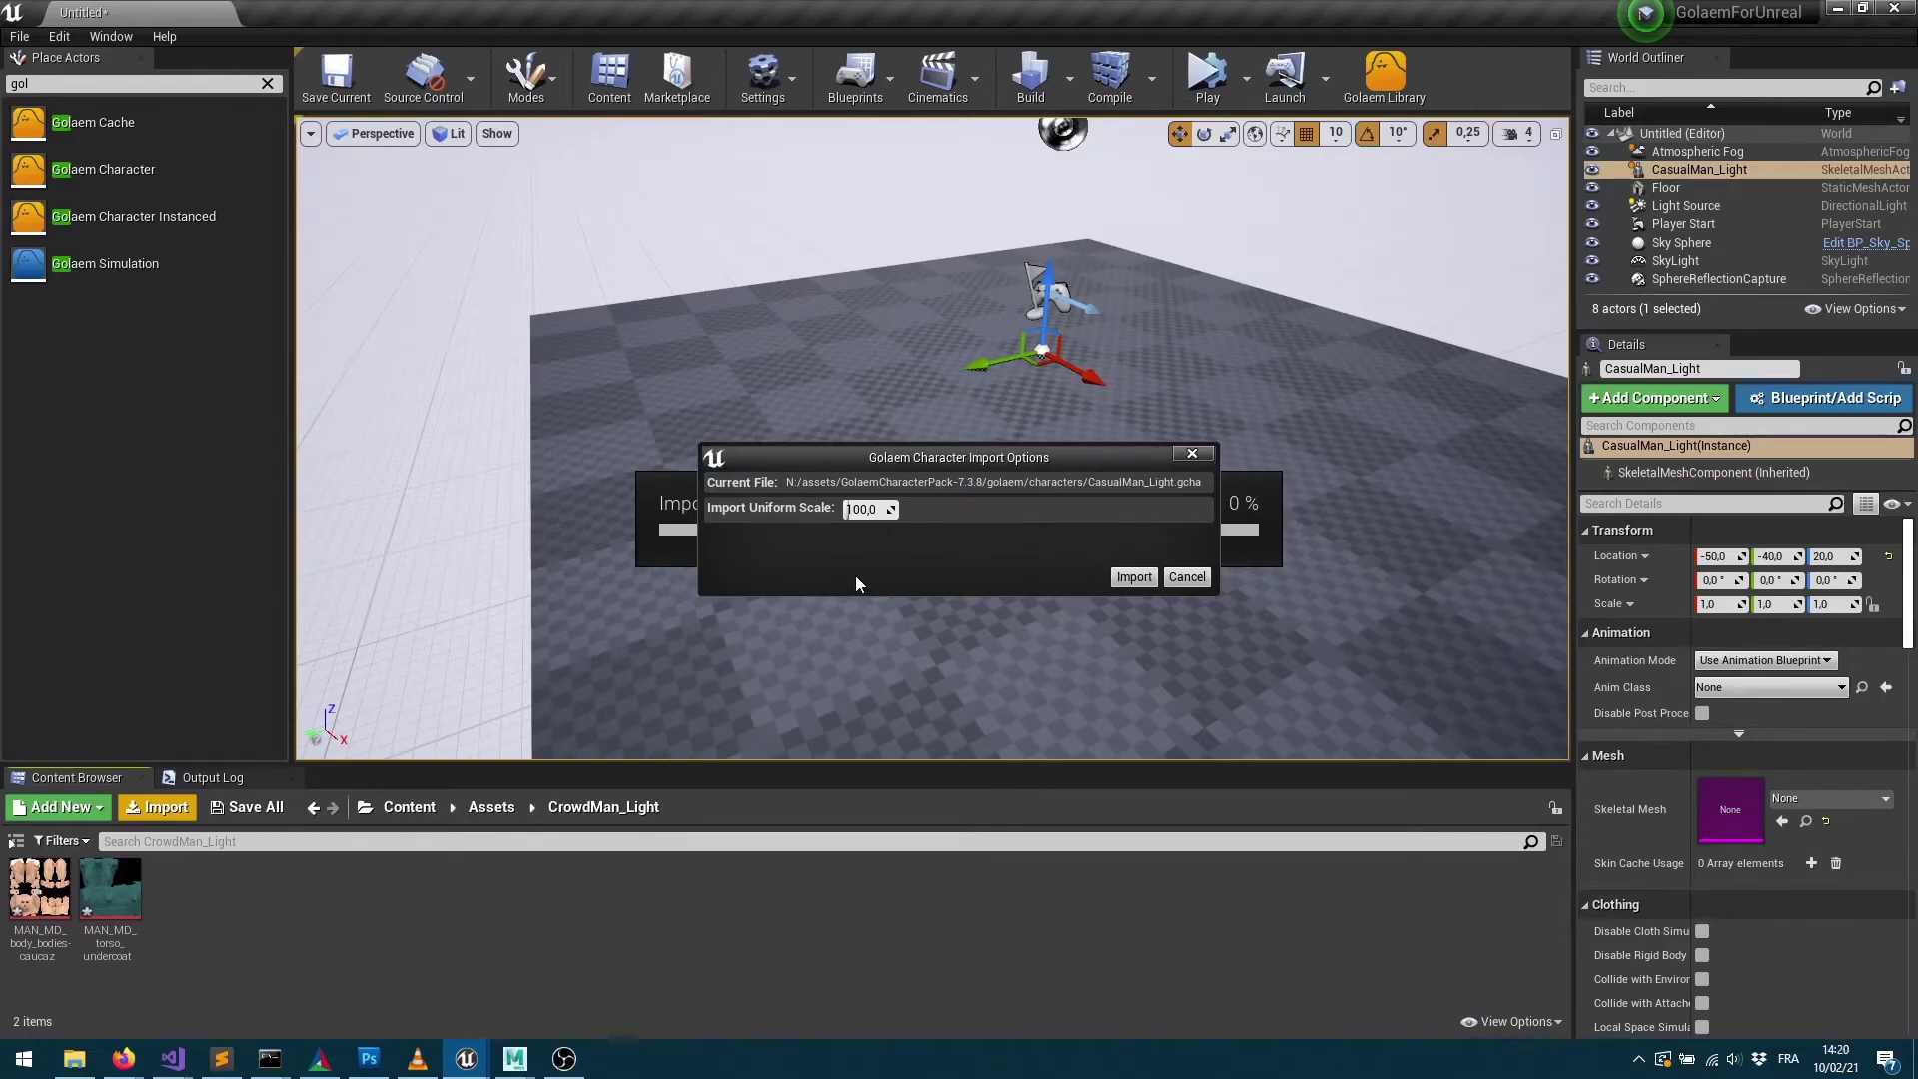
# Switch to Maya, minimize the Character Maker, and examine the flag-carrying character's size against the grid from several angles.
pyautogui.moveTo(514, 1061)
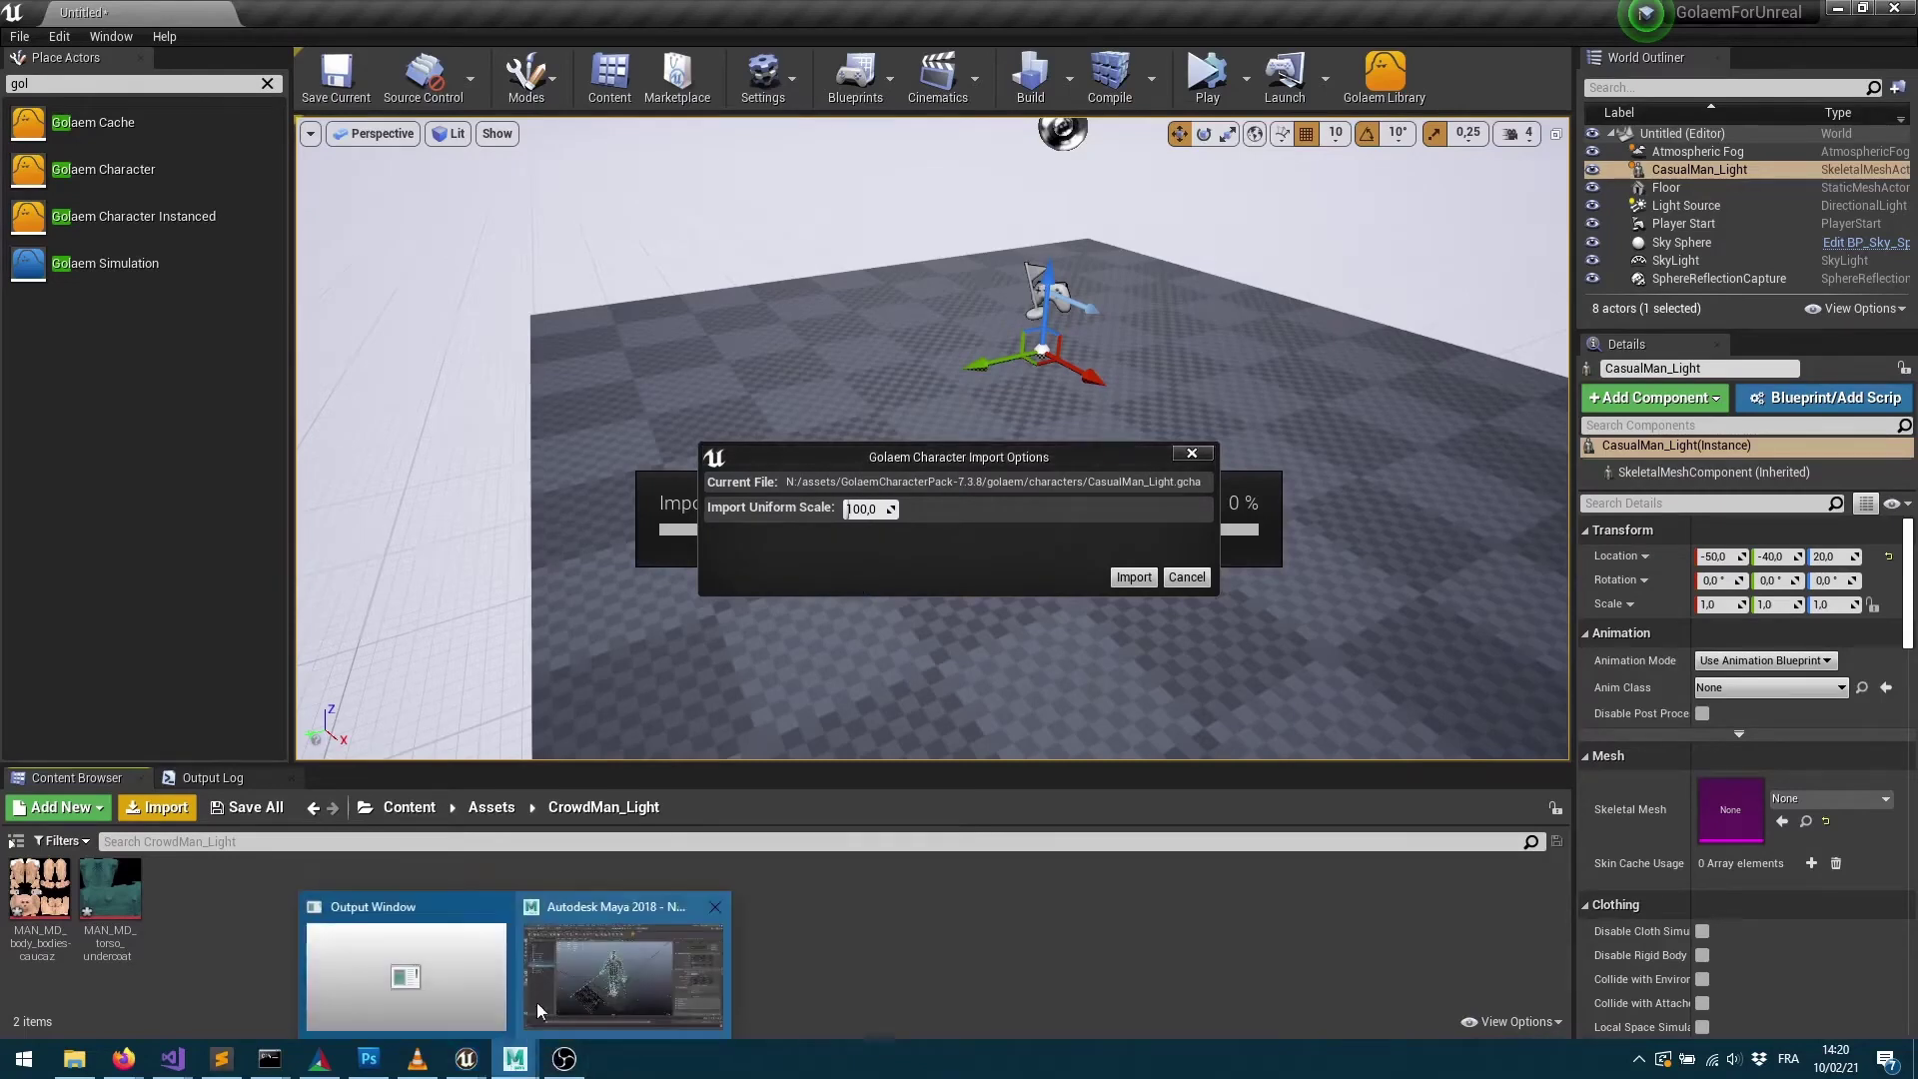
pyautogui.click(599, 975)
pyautogui.click(1528, 227)
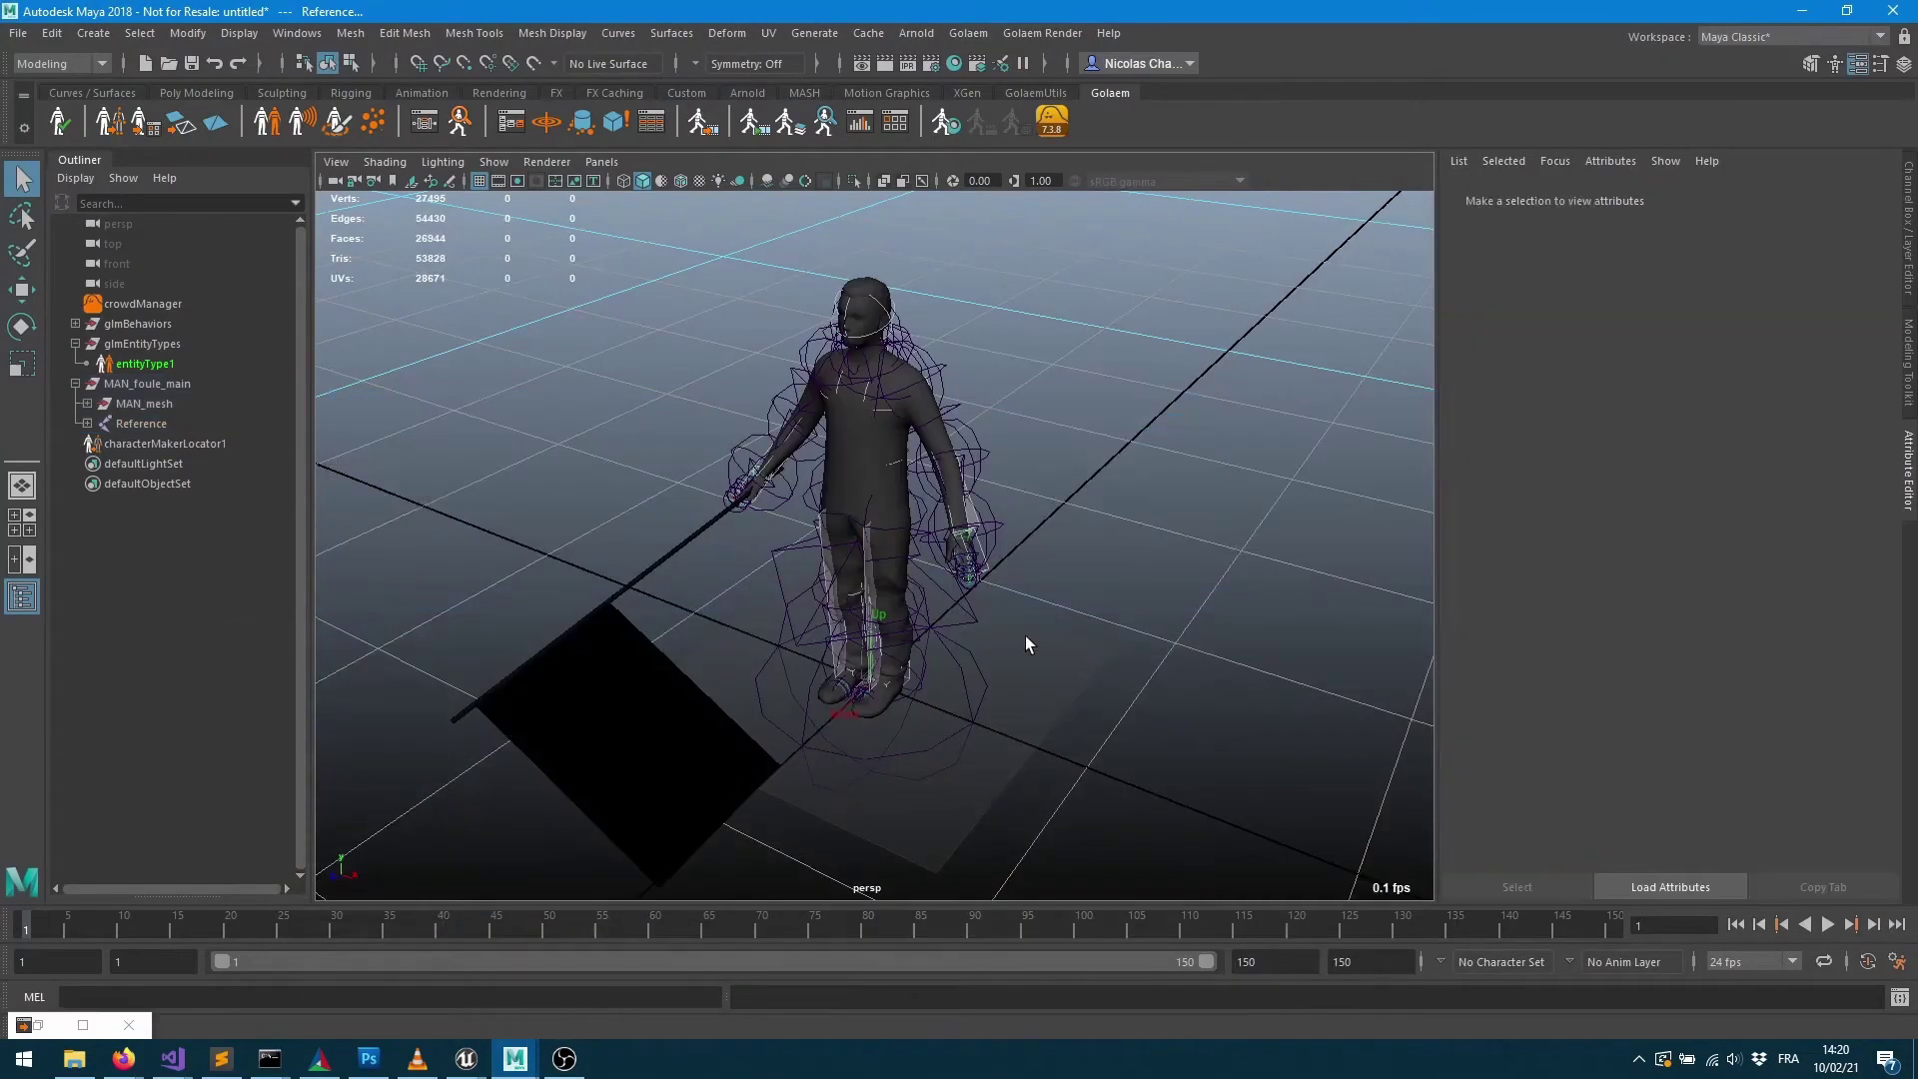
pyautogui.press('a')
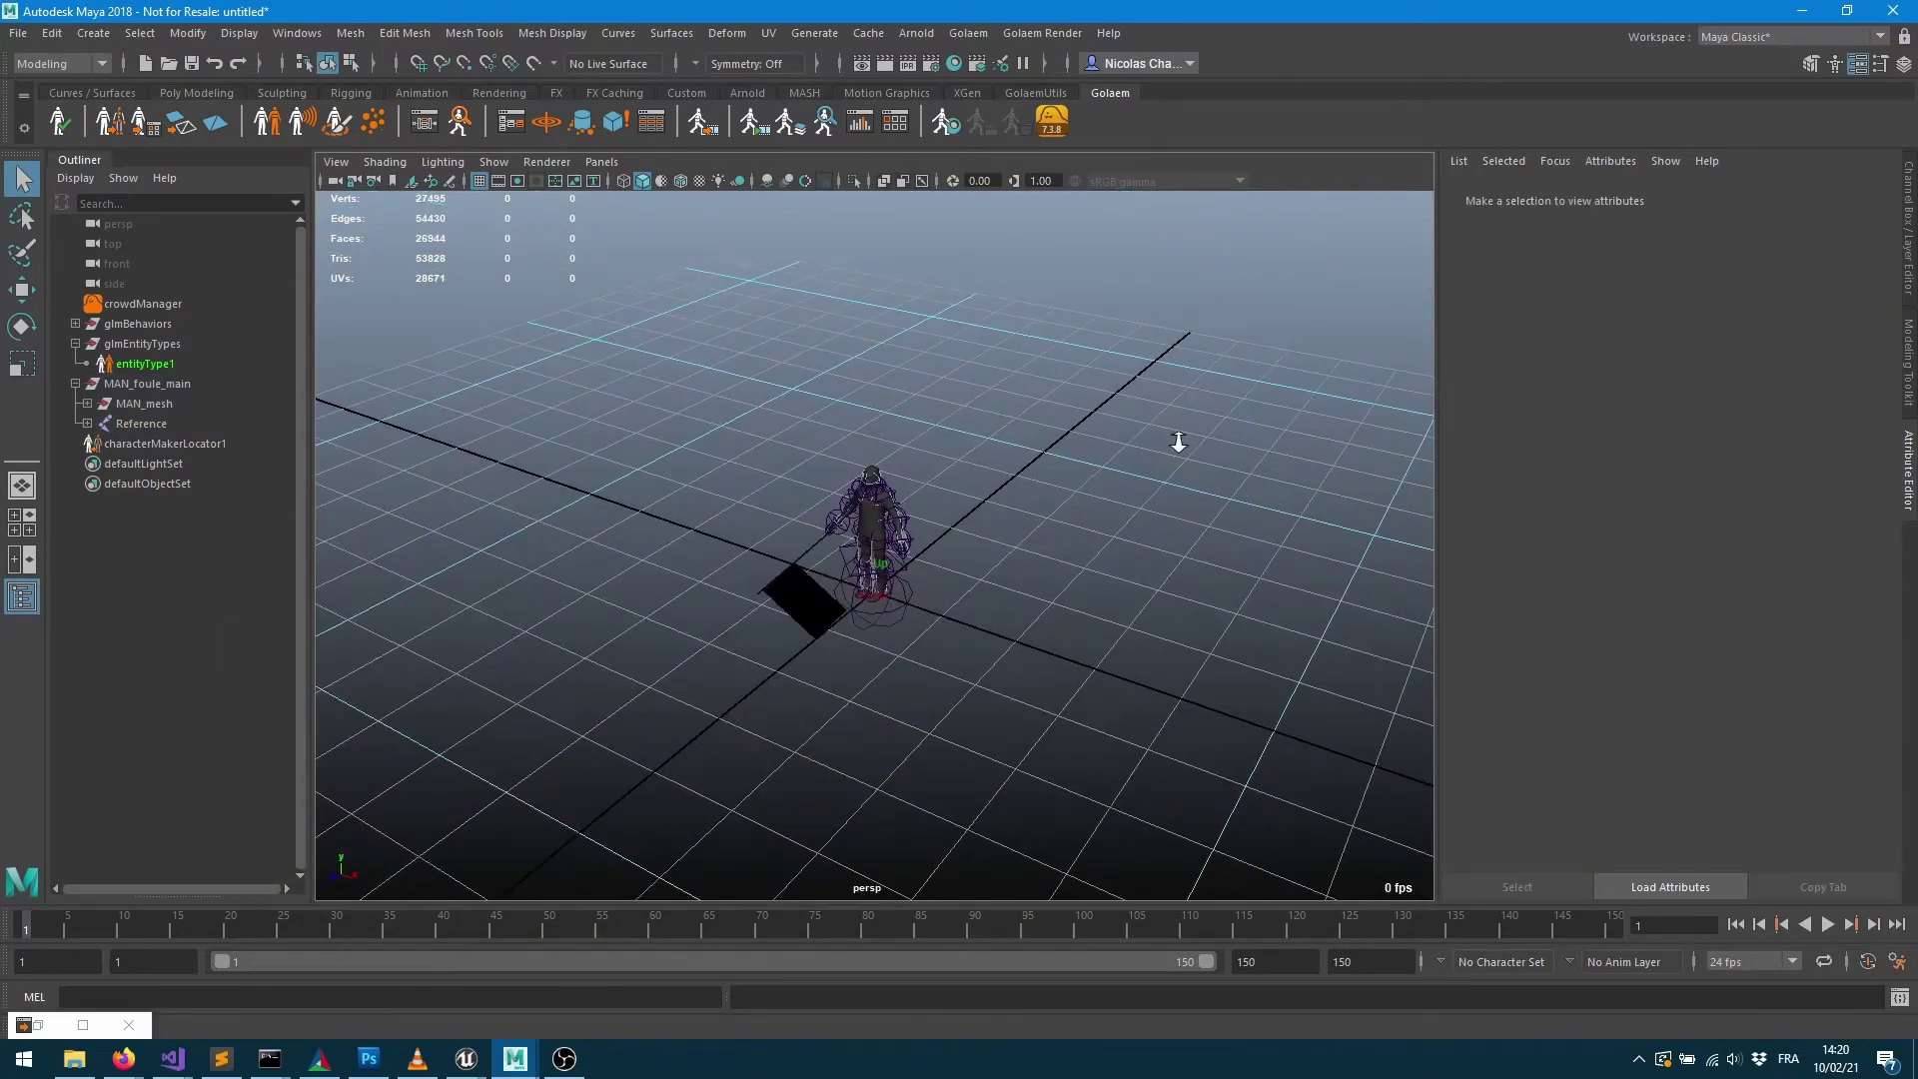
pyautogui.scroll(10, 1079, 552)
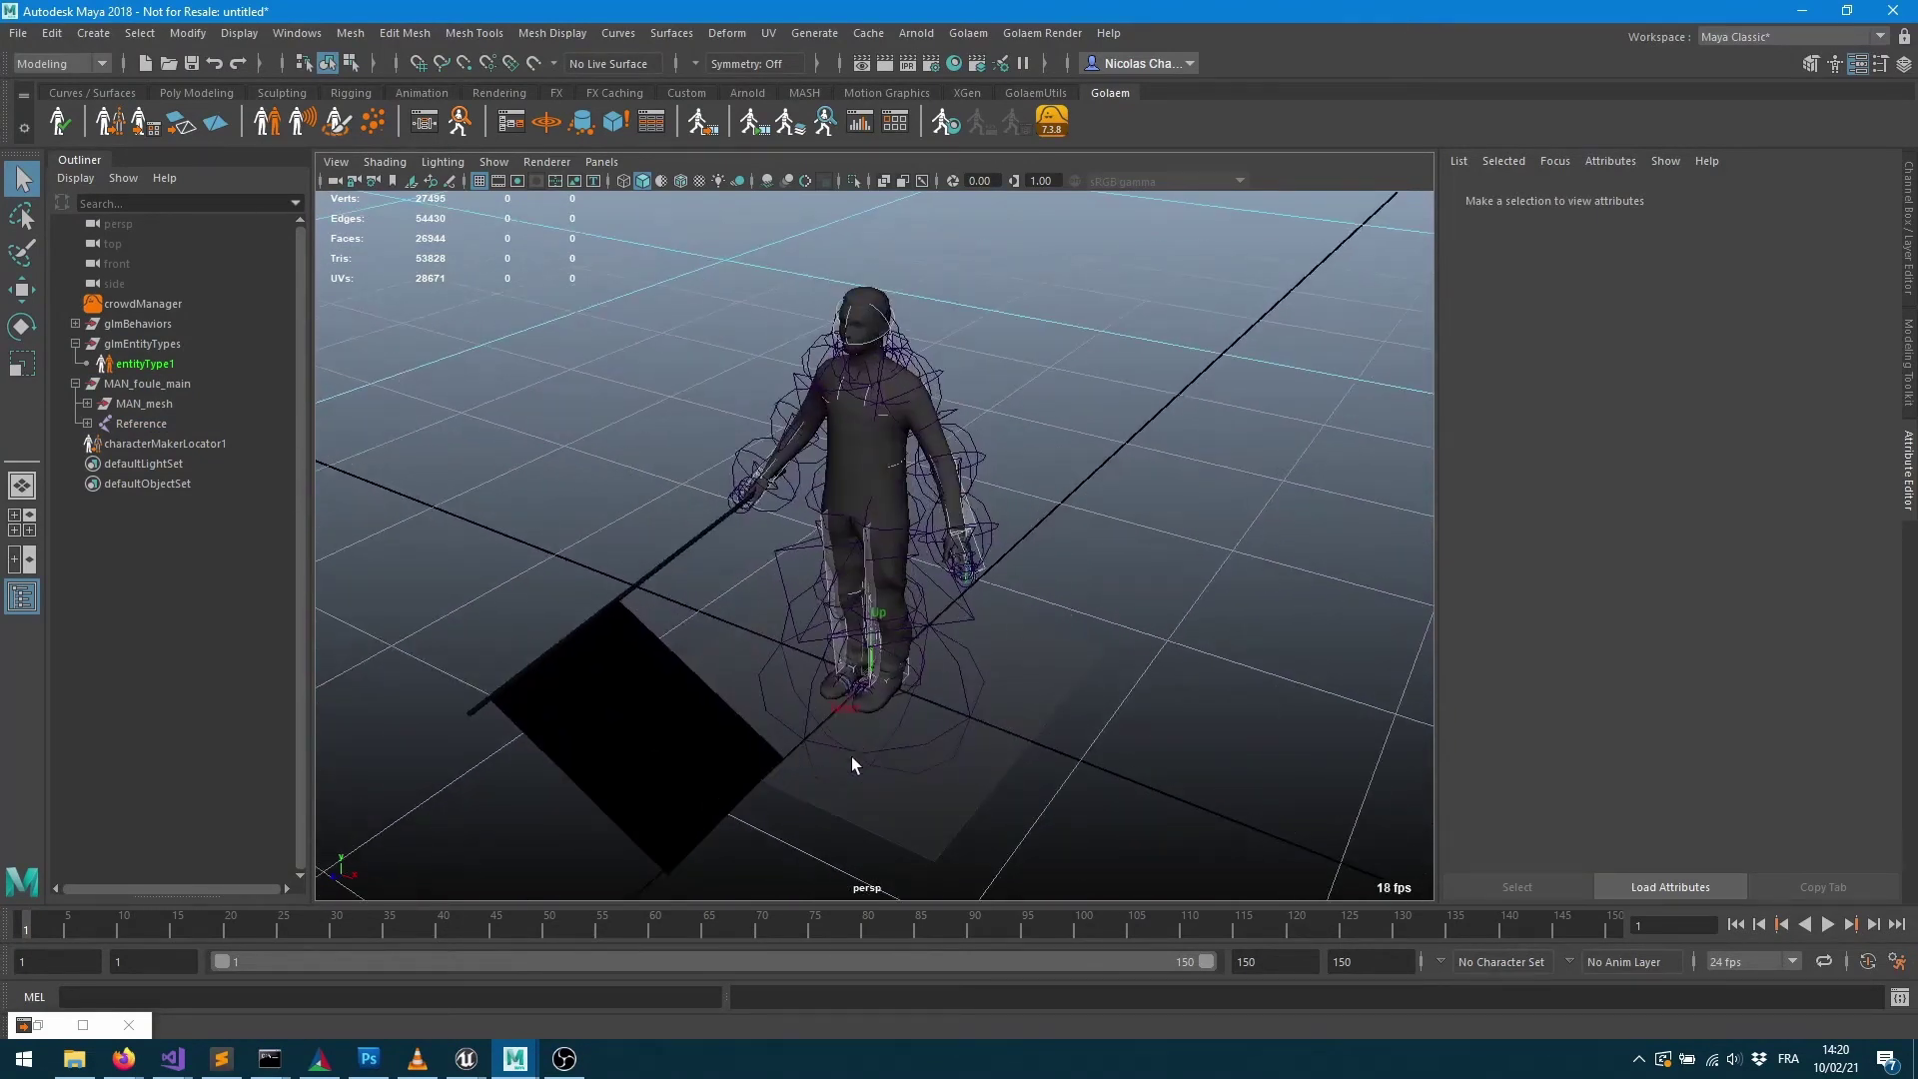
pyautogui.keyDown('alt'); pyautogui.moveTo(881, 763); pyautogui.dragTo(972, 753); pyautogui.keyUp('alt')
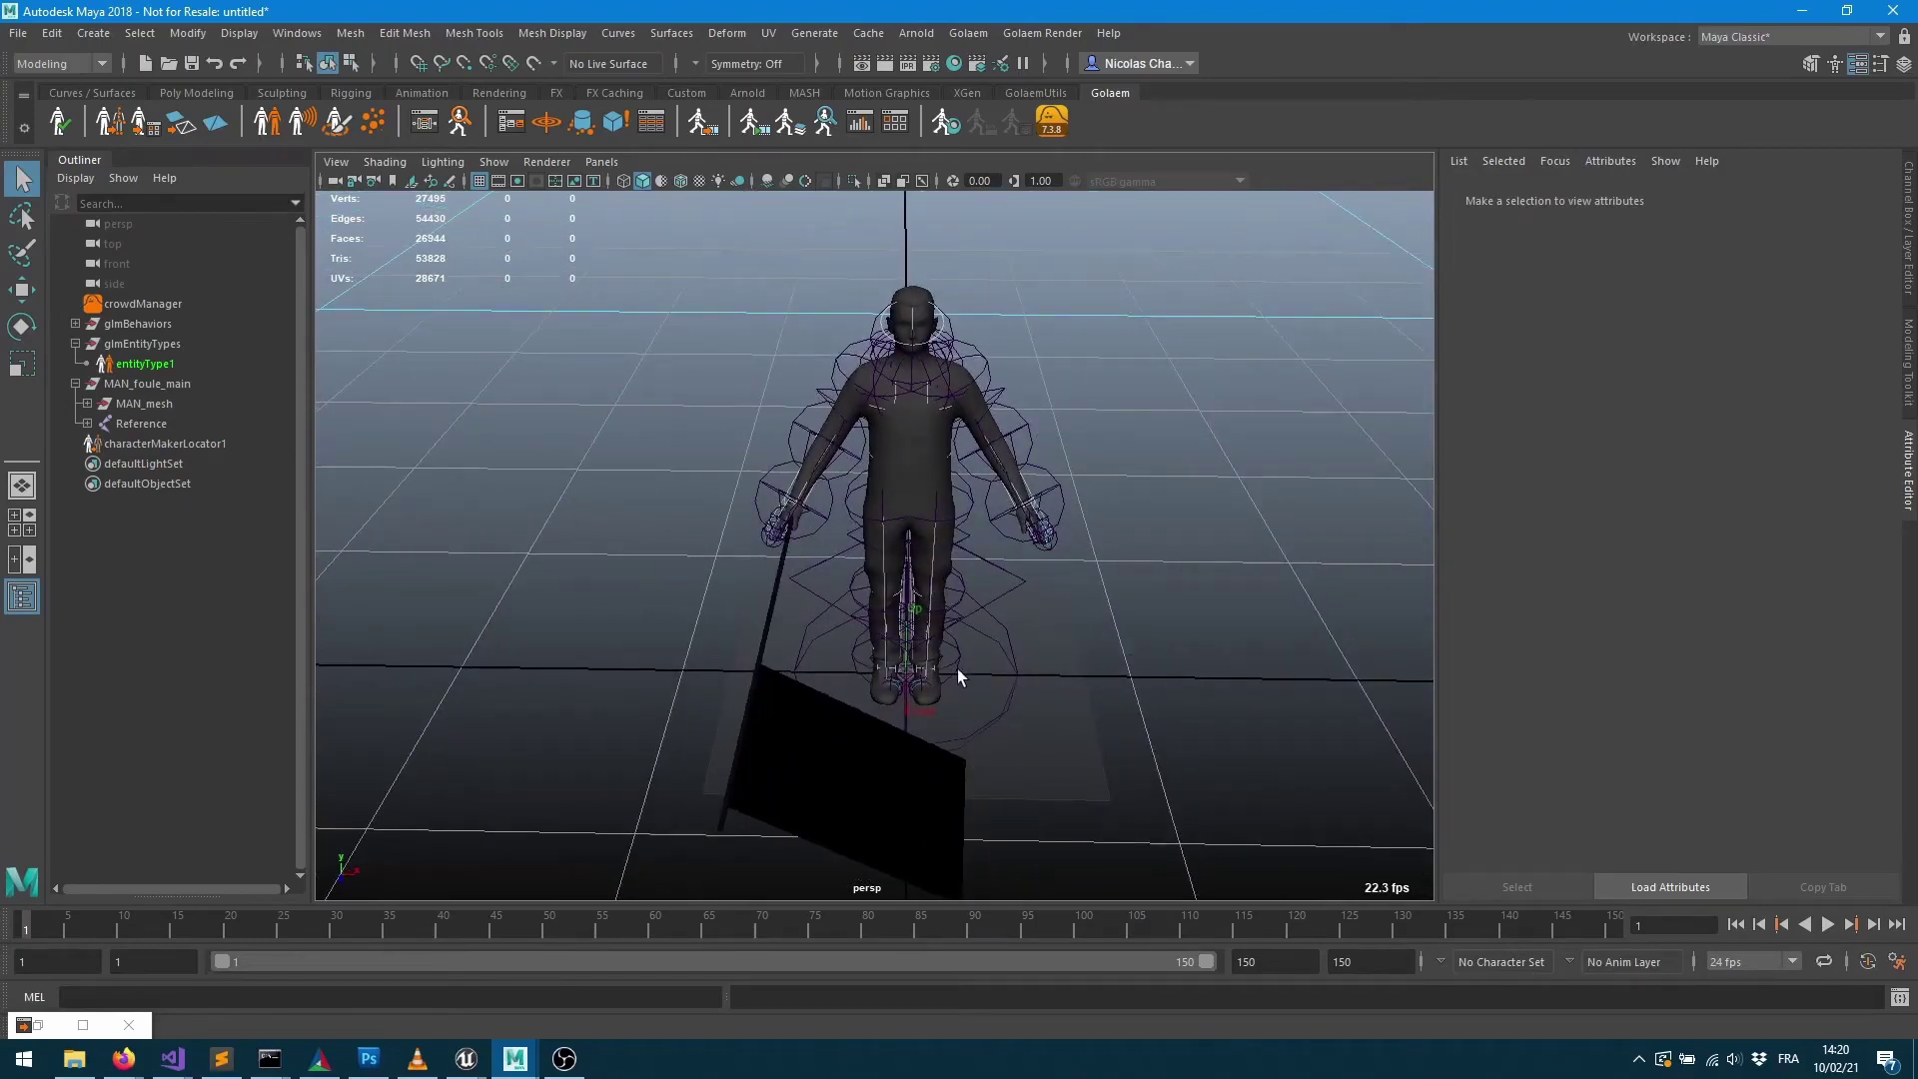
pyautogui.keyDown('alt'); pyautogui.moveTo(1142, 652); pyautogui.dragTo(997, 633); pyautogui.keyUp('alt')
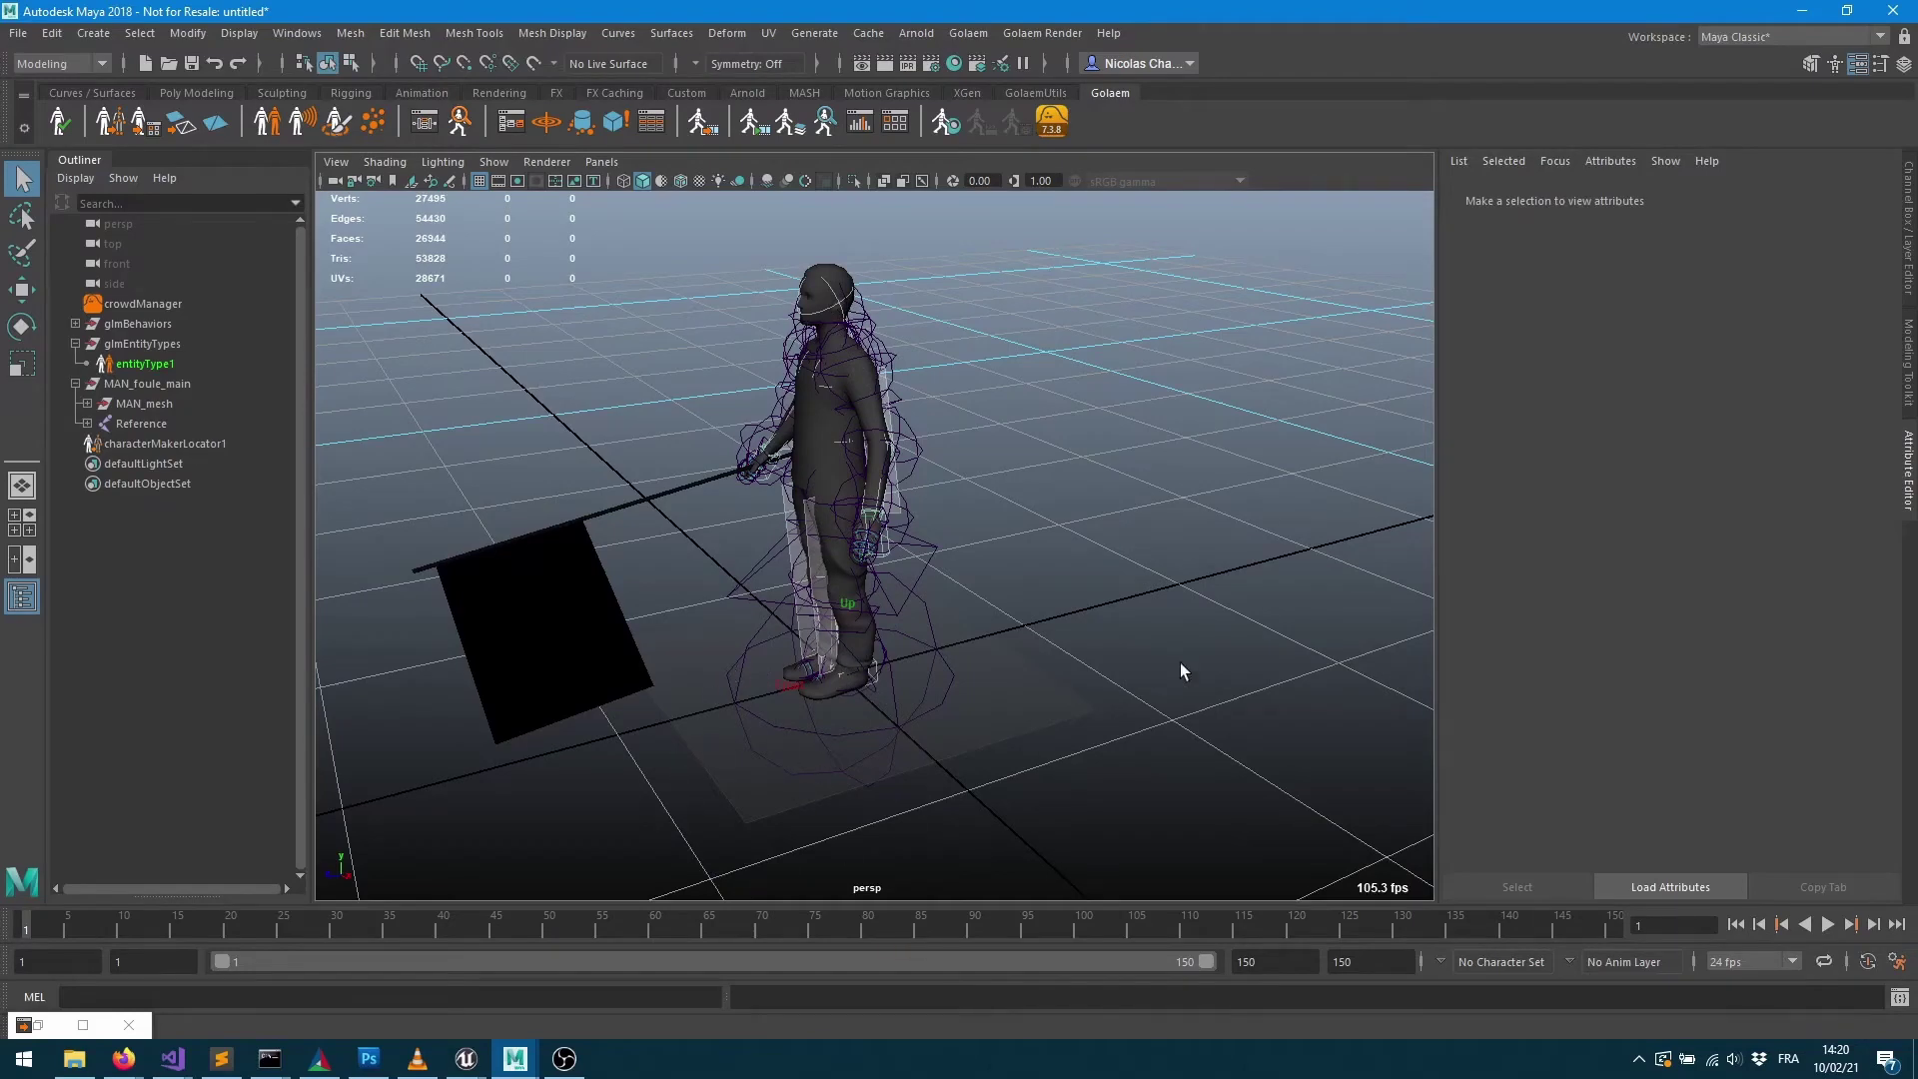
pyautogui.keyDown('alt'); pyautogui.moveTo(950, 693); pyautogui.dragTo(892, 631); pyautogui.keyUp('alt')
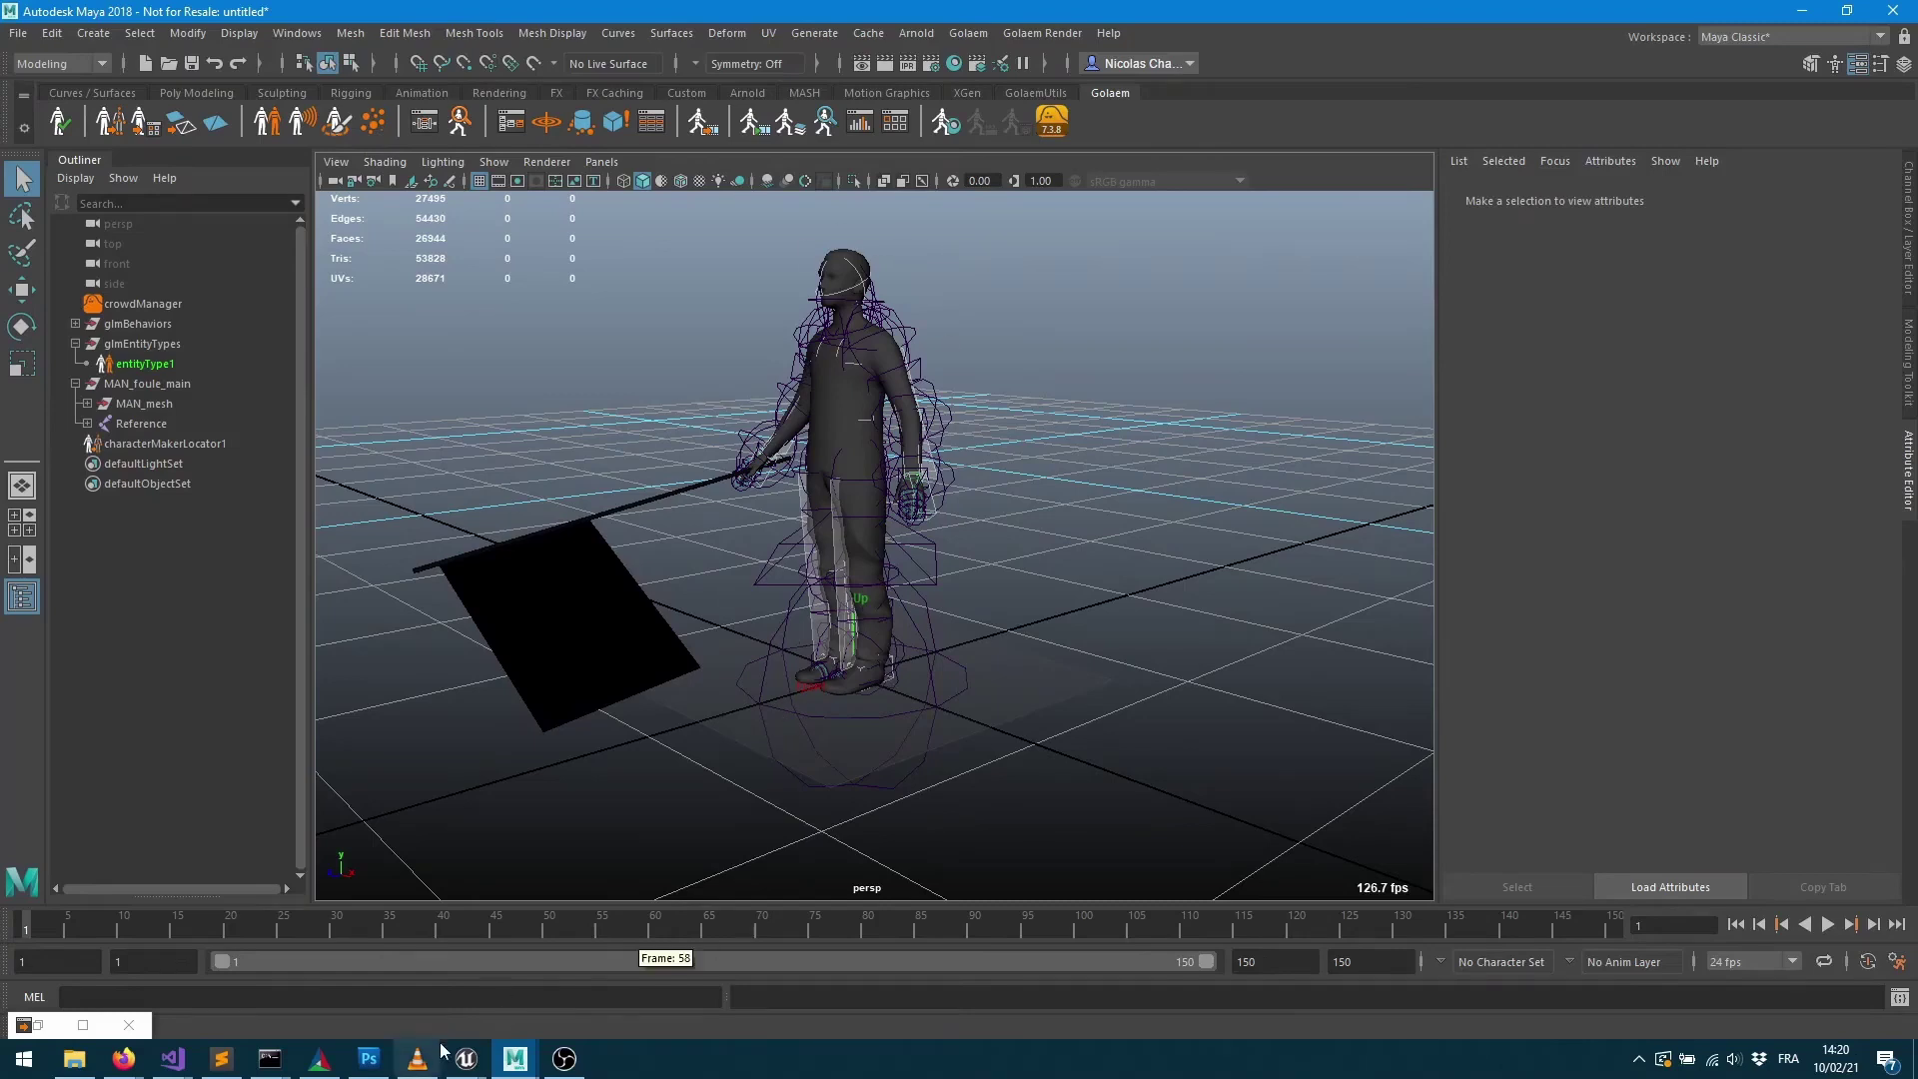
# Switch back to Unreal Editor and import the Golaem character with a uniform scale of 100.
pyautogui.moveTo(475, 1072)
pyautogui.click(357, 989)
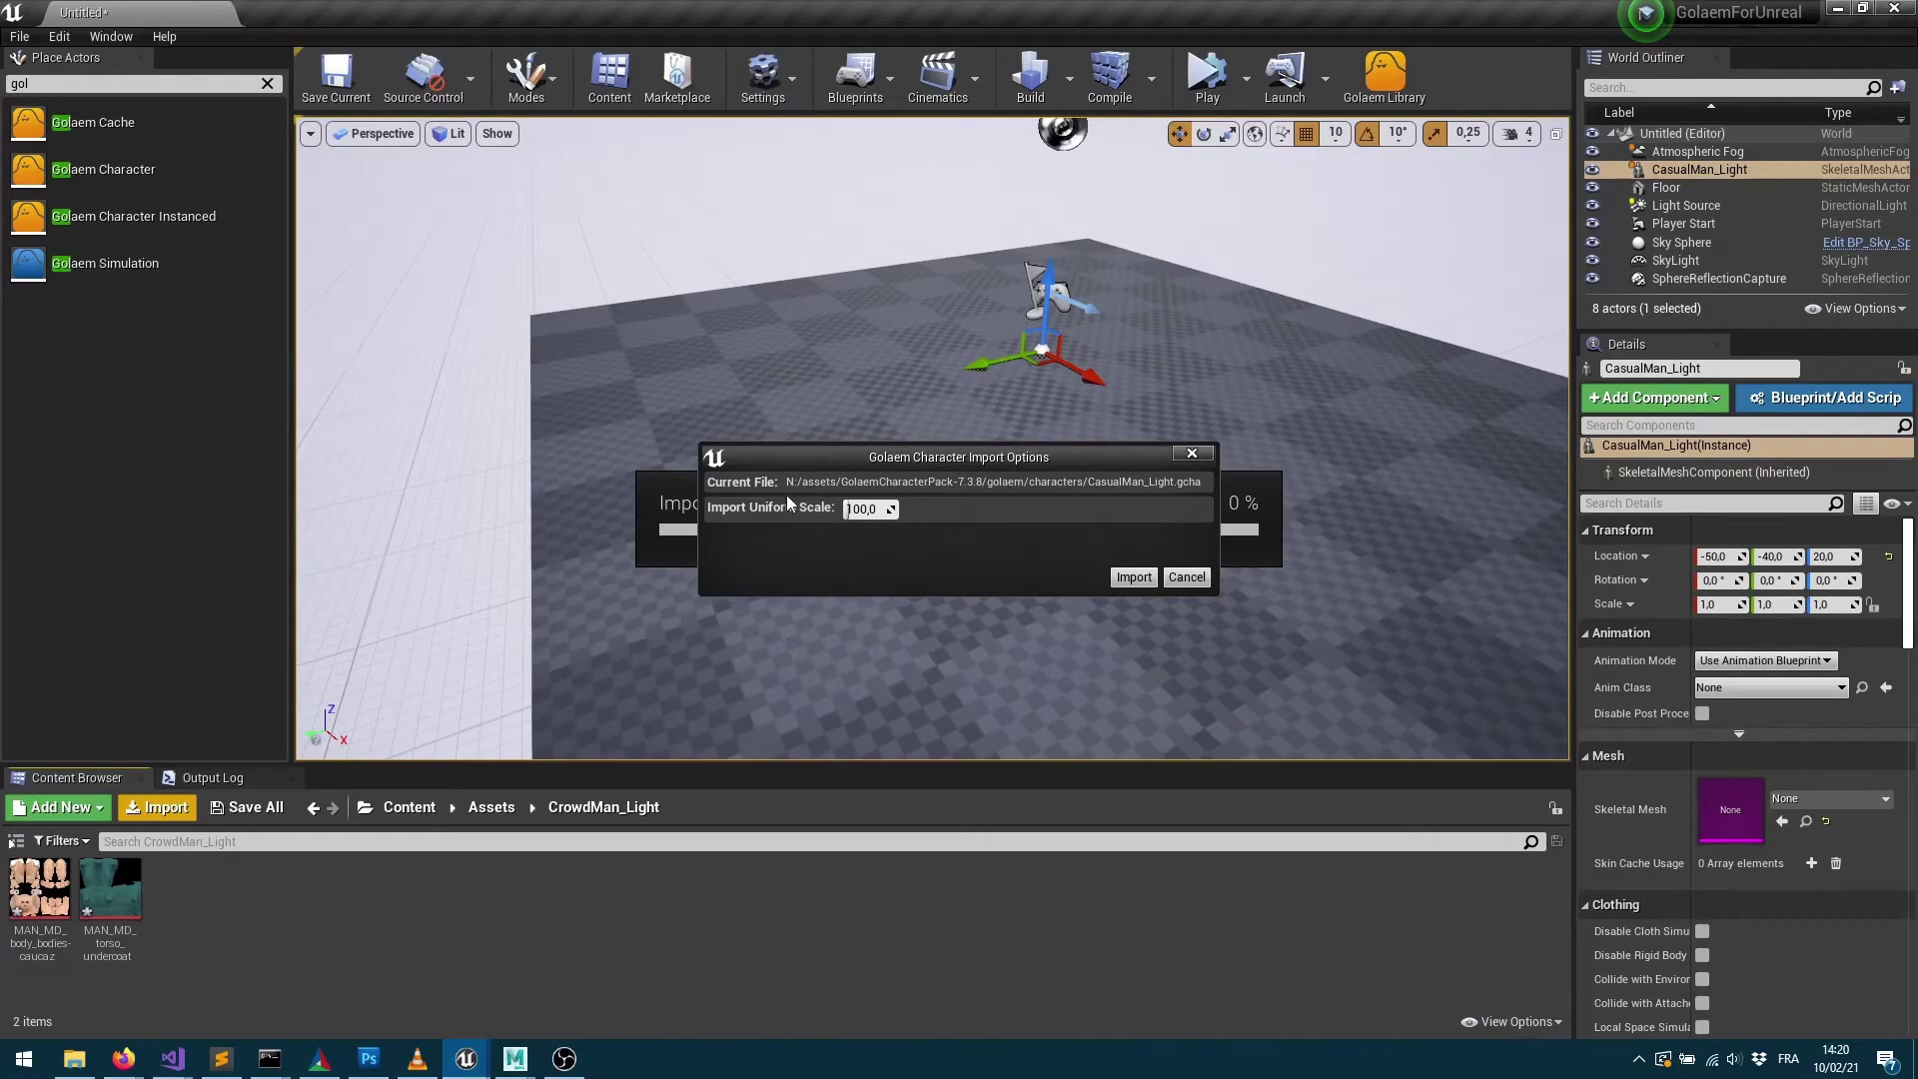
pyautogui.moveTo(845, 509); pyautogui.dragTo(879, 508)
pyautogui.click(1139, 578)
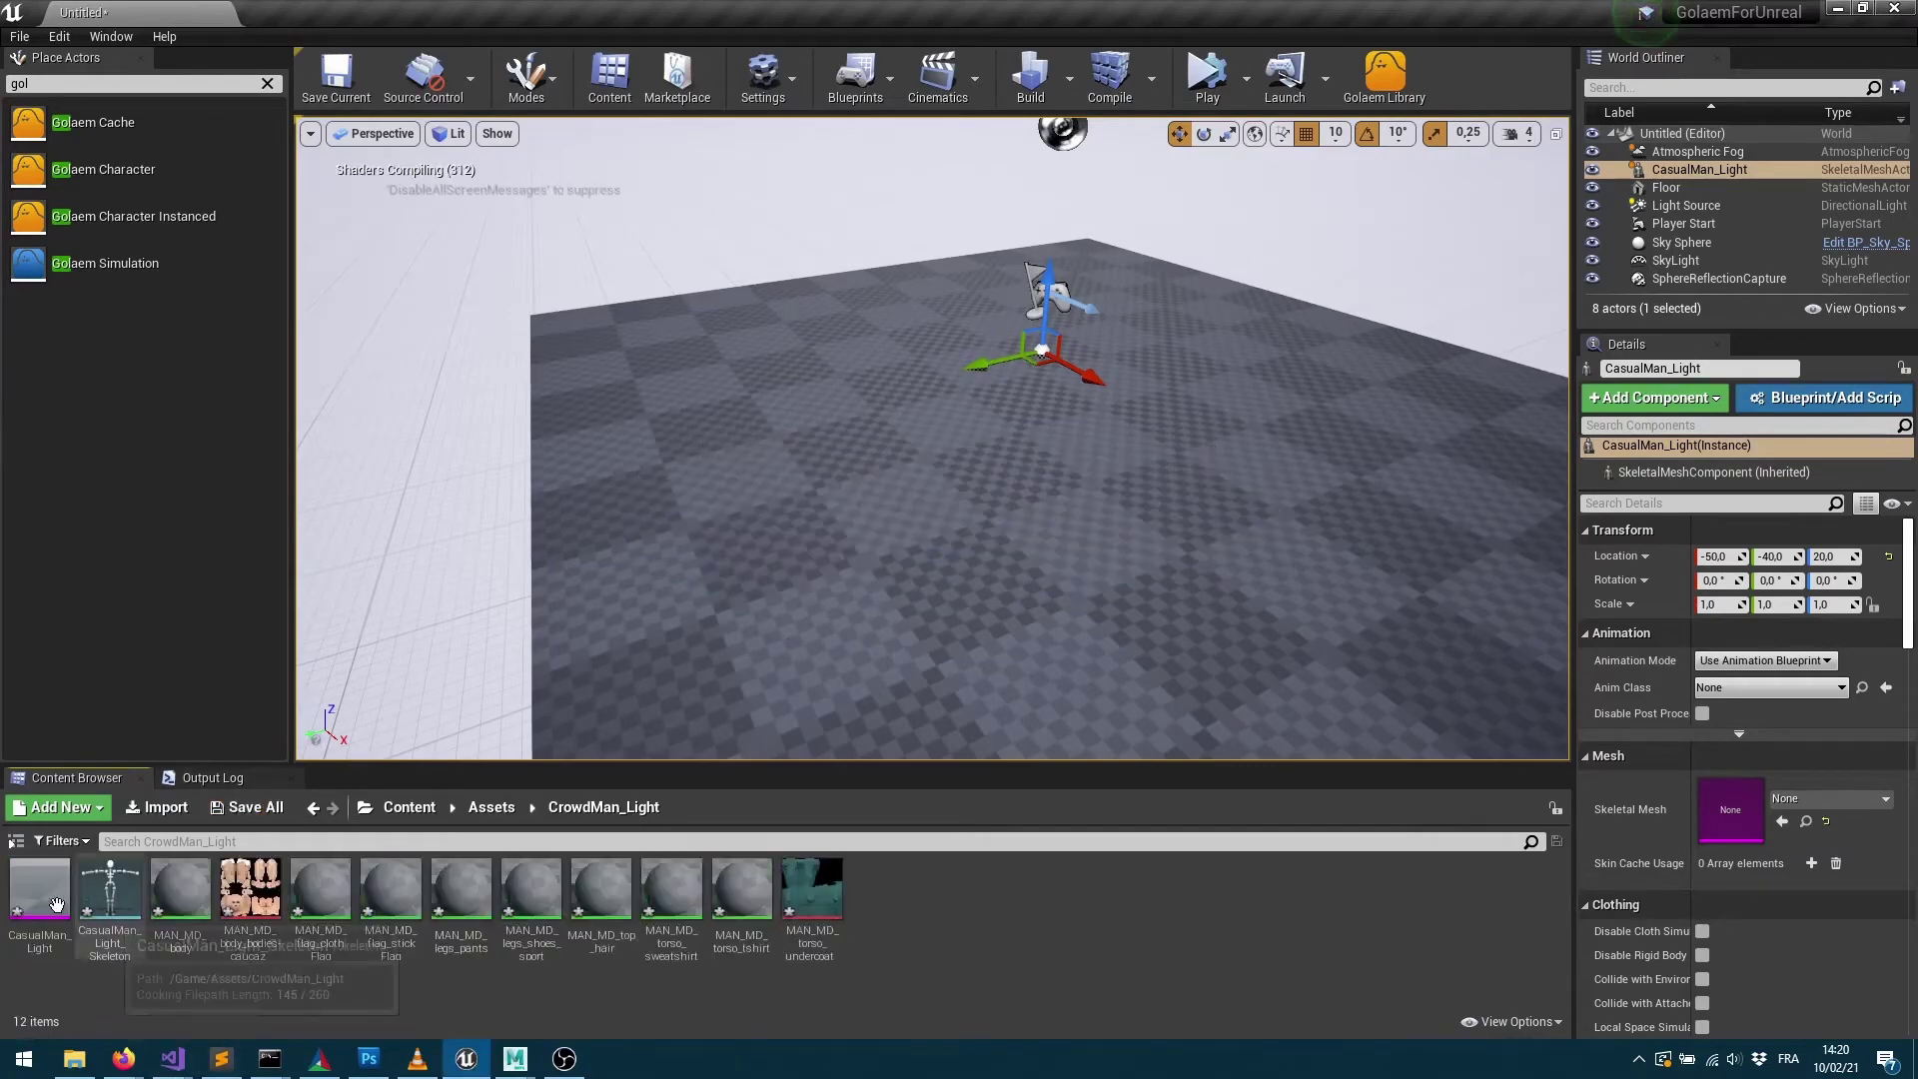
# Place the CasualMan_Light_Skeleton asset in the level beside the floor at about X -80, Y 640, Z -120 and frame it.
pyautogui.moveTo(40, 889); pyautogui.dragTo(423, 605)
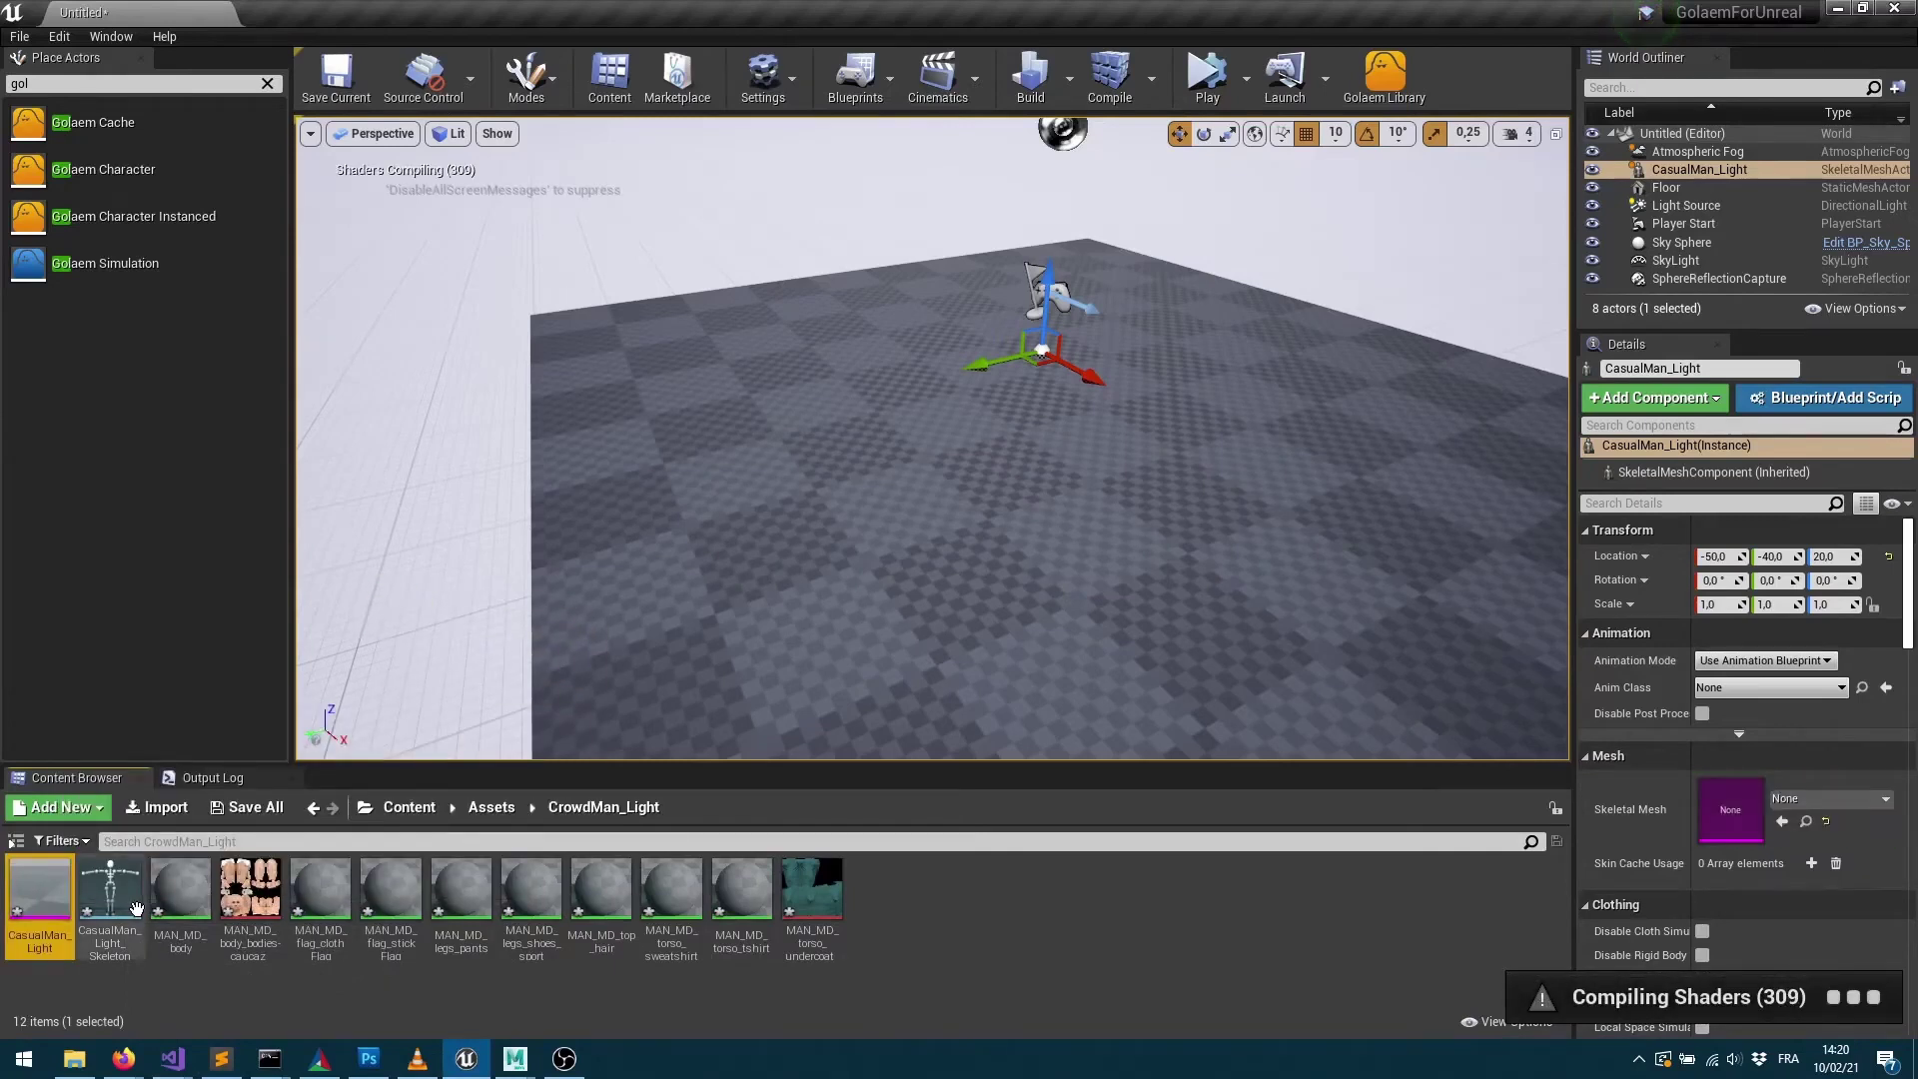
pyautogui.moveTo(110, 899); pyautogui.dragTo(440, 633)
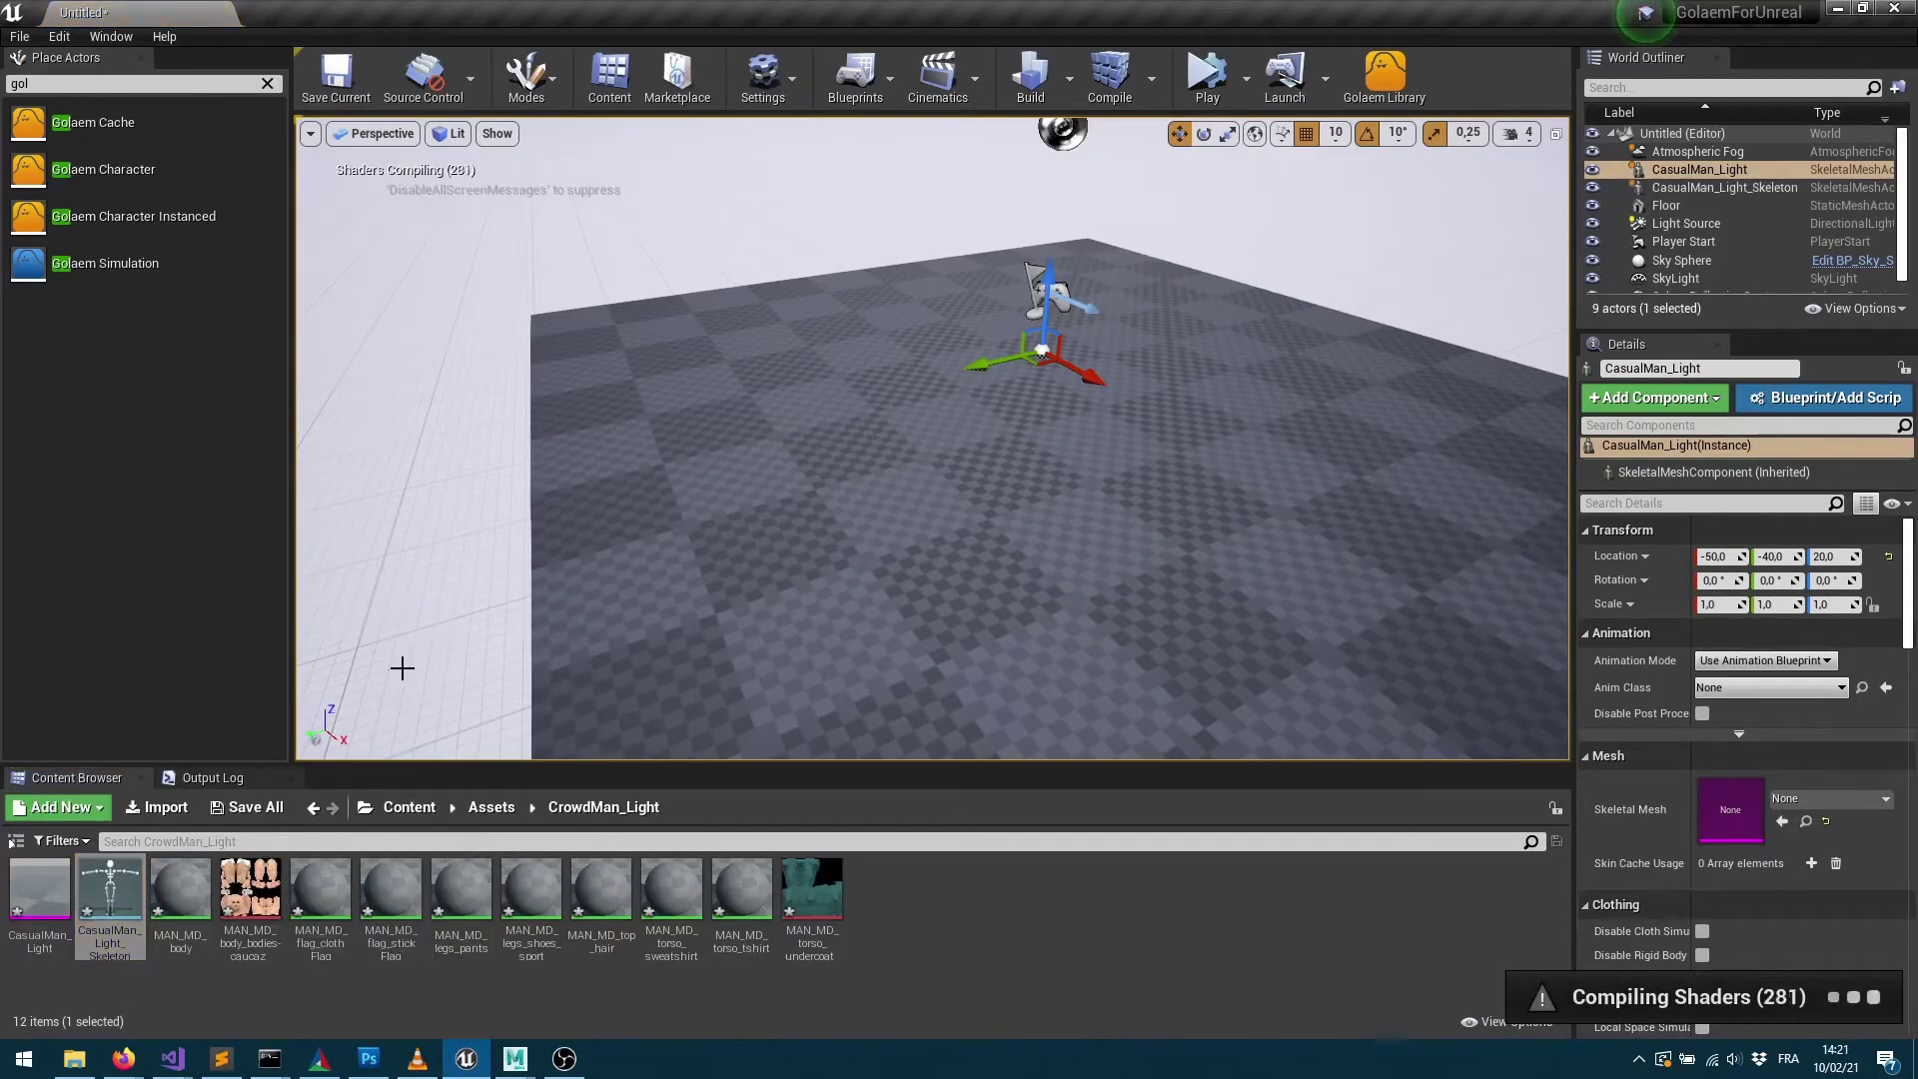
pyautogui.moveTo(556, 591); pyautogui.dragTo(557, 539, button='right')
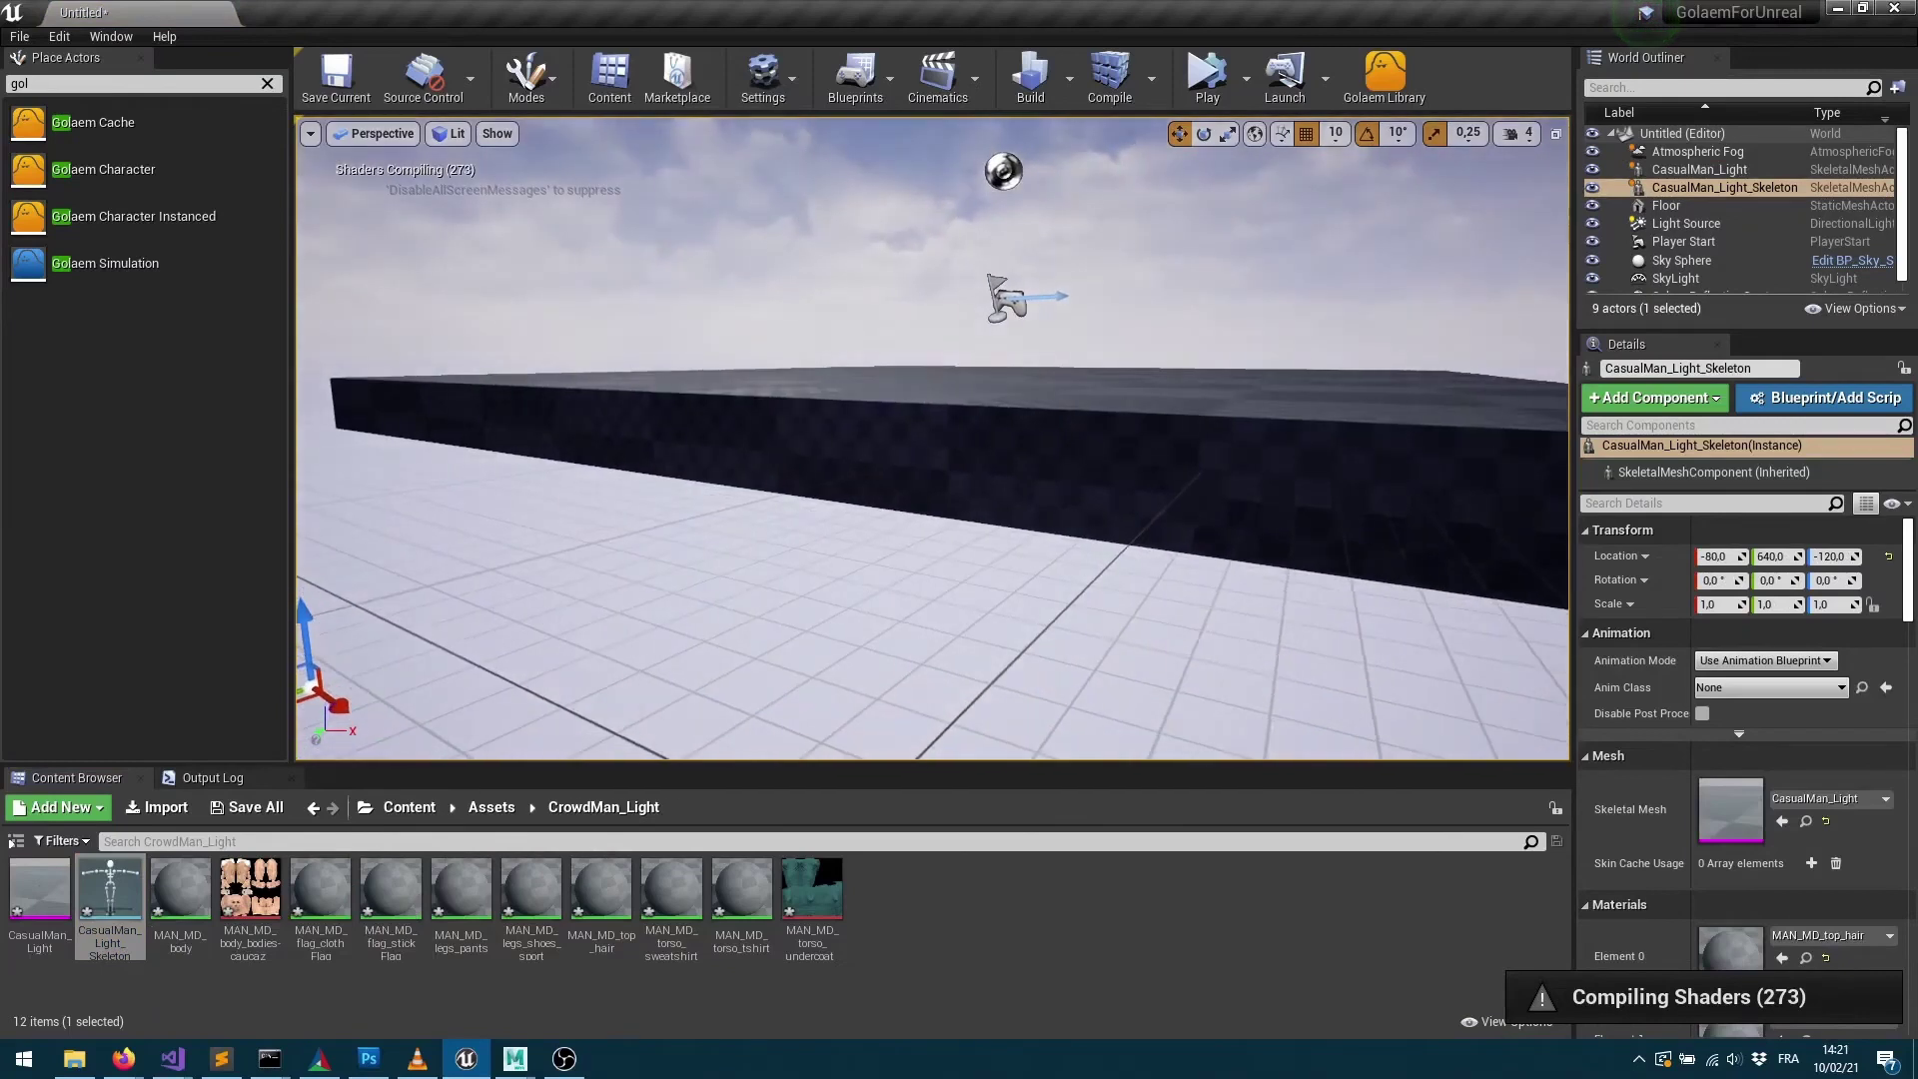
pyautogui.moveTo(363, 659); pyautogui.dragTo(363, 709, button='middle')
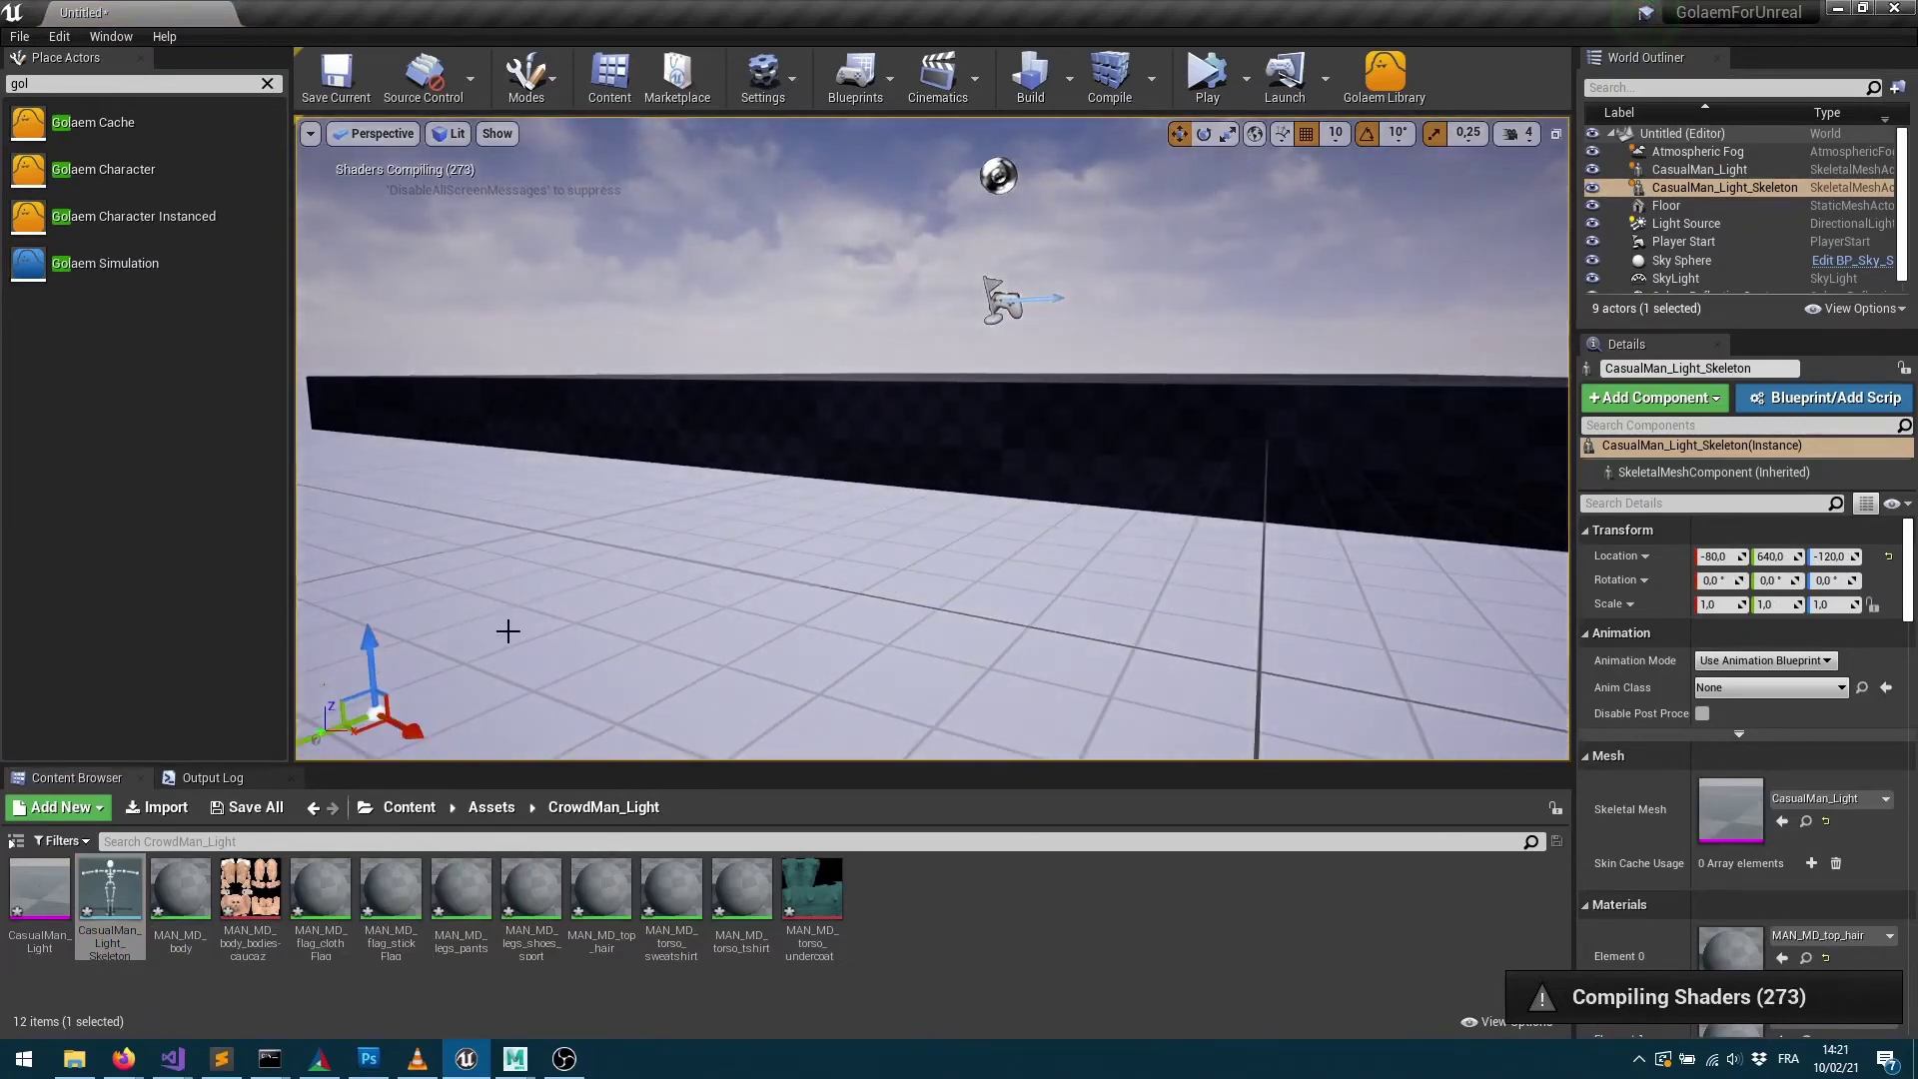
pyautogui.press('f')
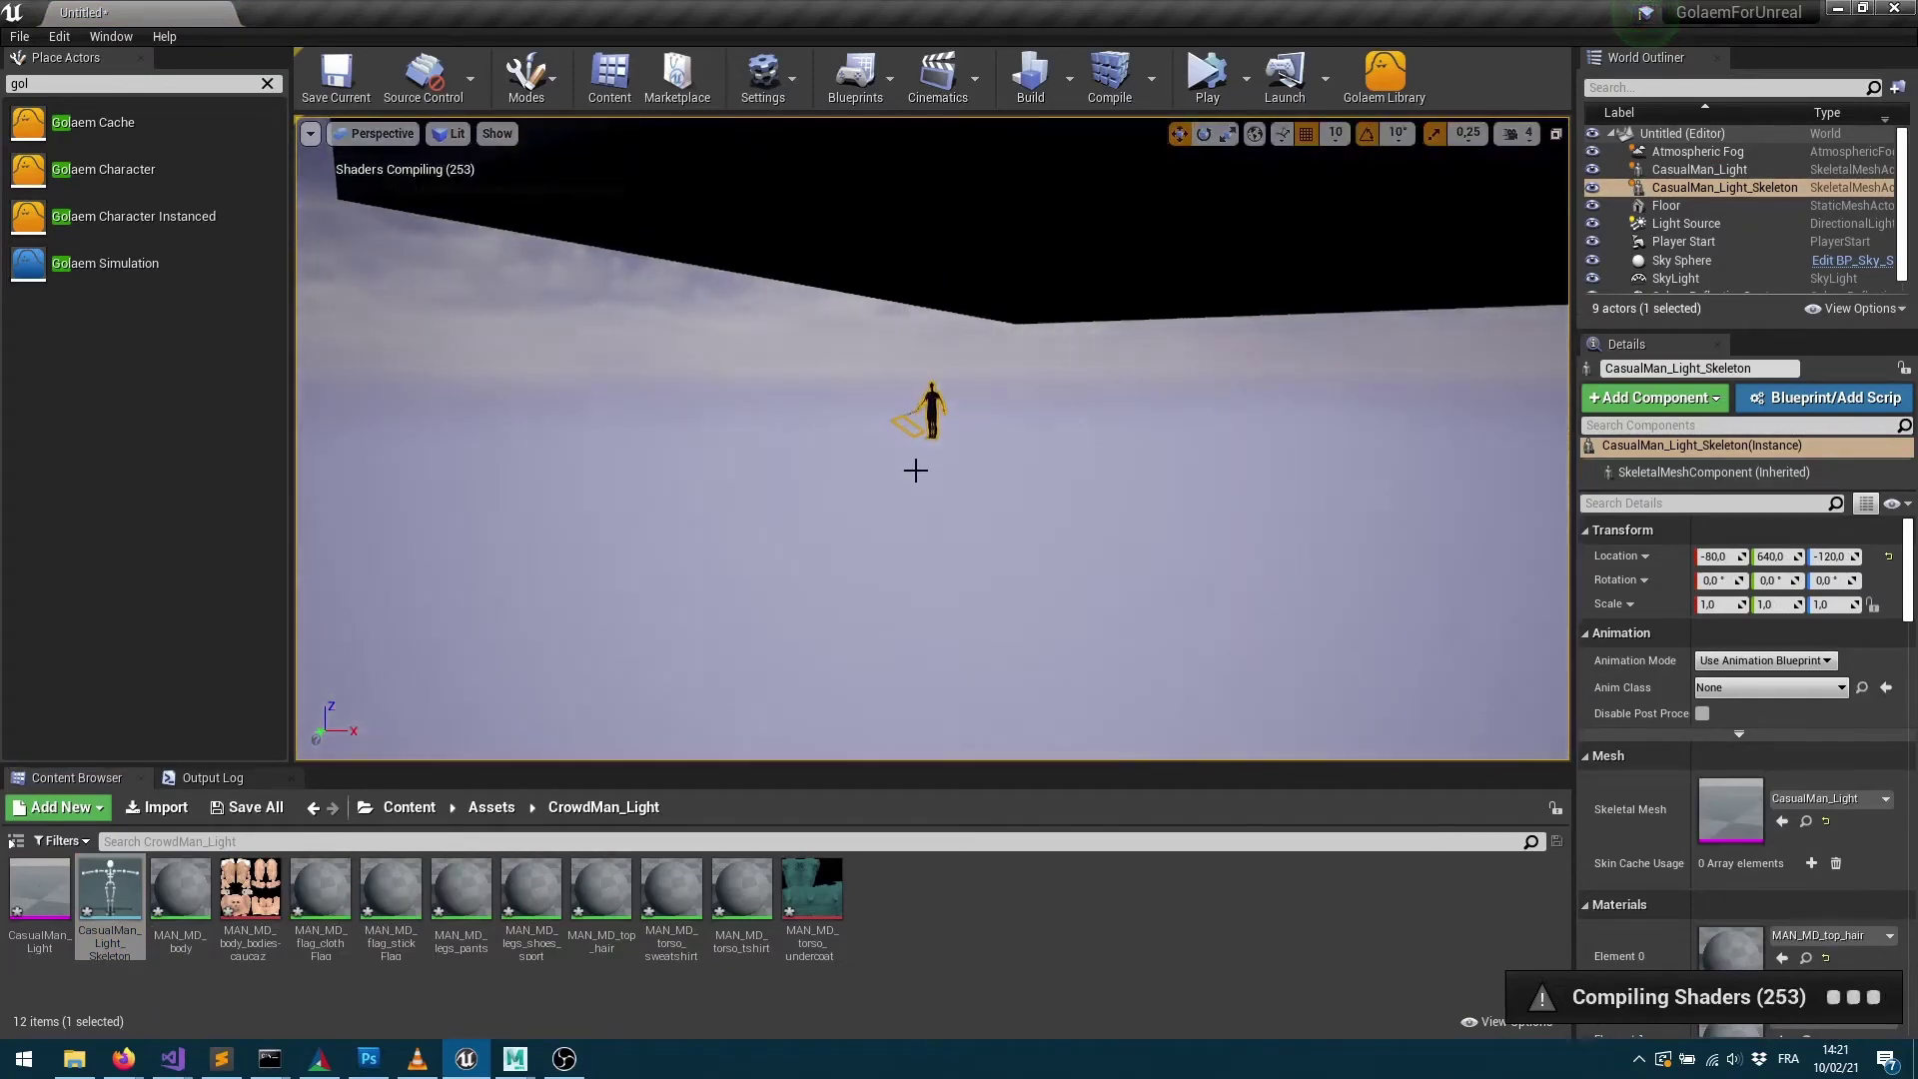
# Force delete the CasualMan_Light skeletal mesh and CasualMan_Light_Skeleton assets from the CrowdMan_Light folder.
pyautogui.keyDown('alt'); pyautogui.moveTo(915, 470); pyautogui.dragTo(929, 564); pyautogui.keyUp('alt')
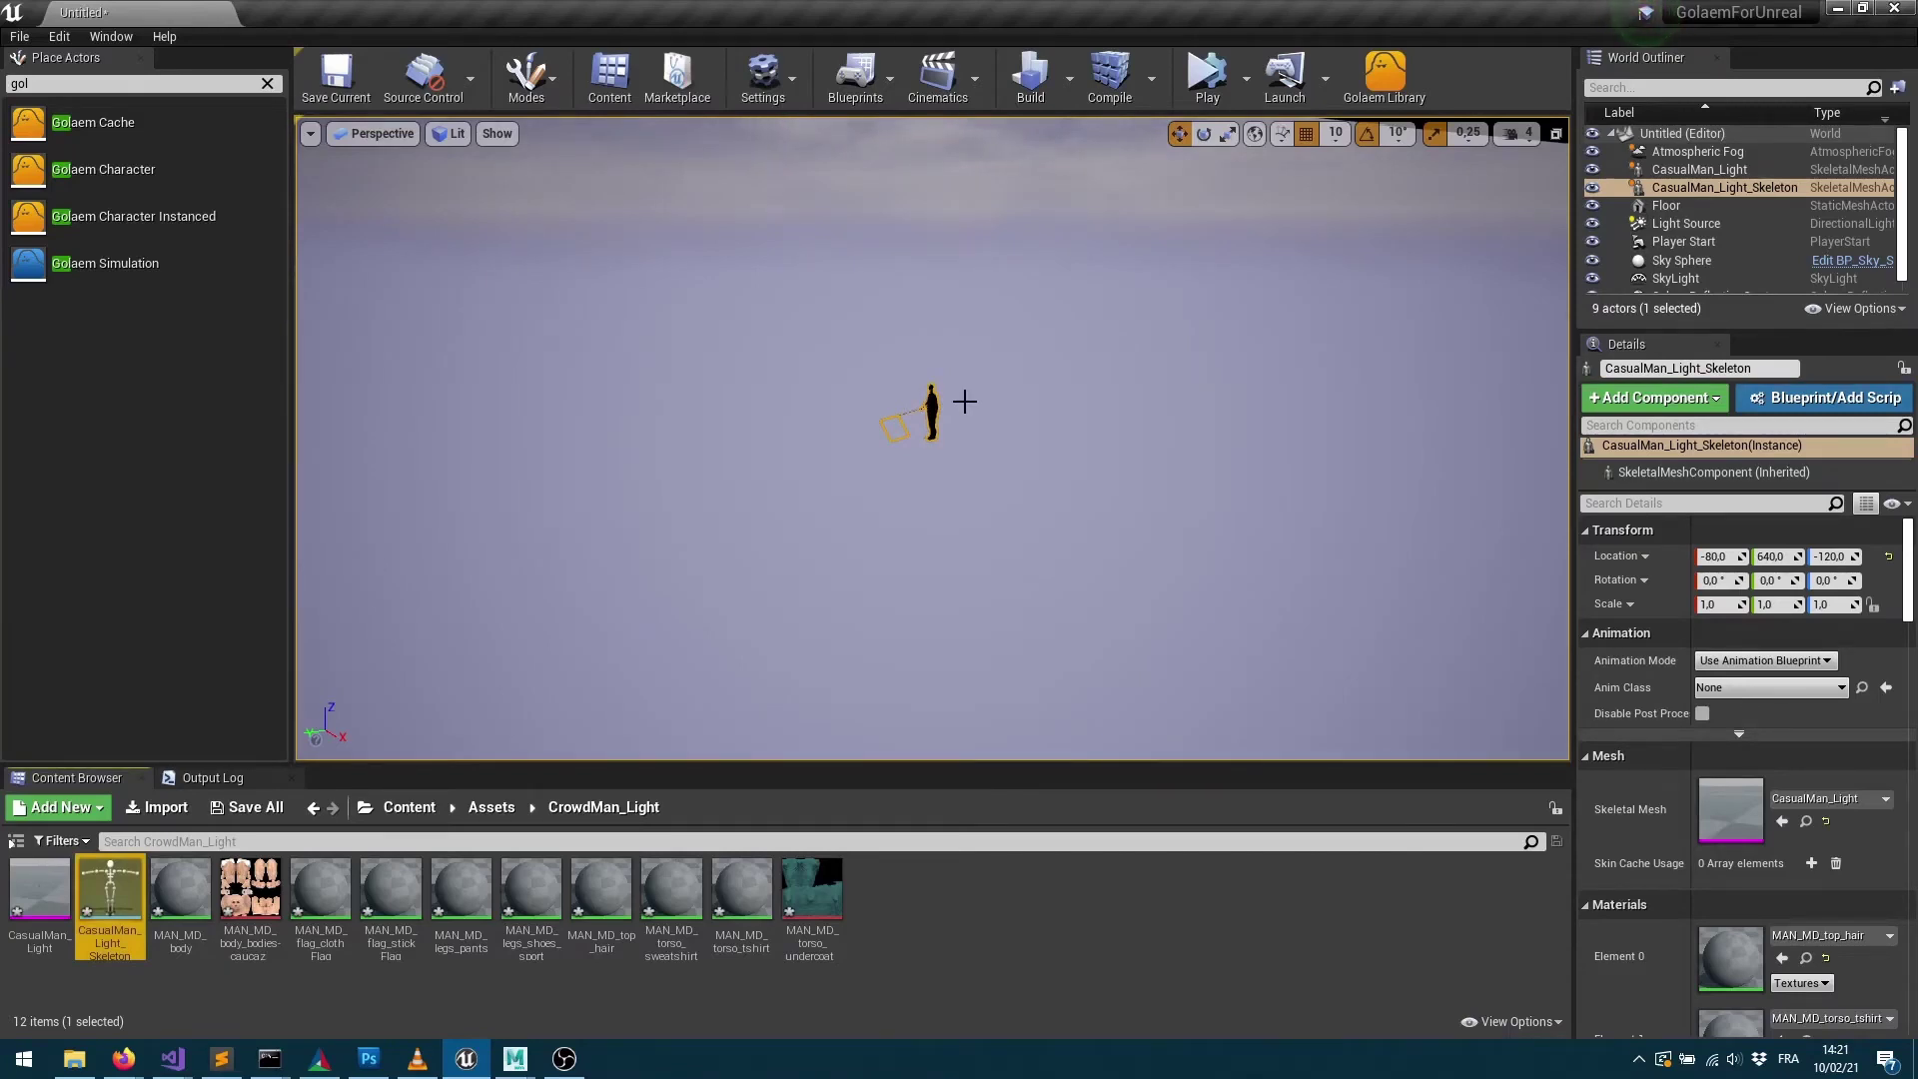
pyautogui.click(75, 911)
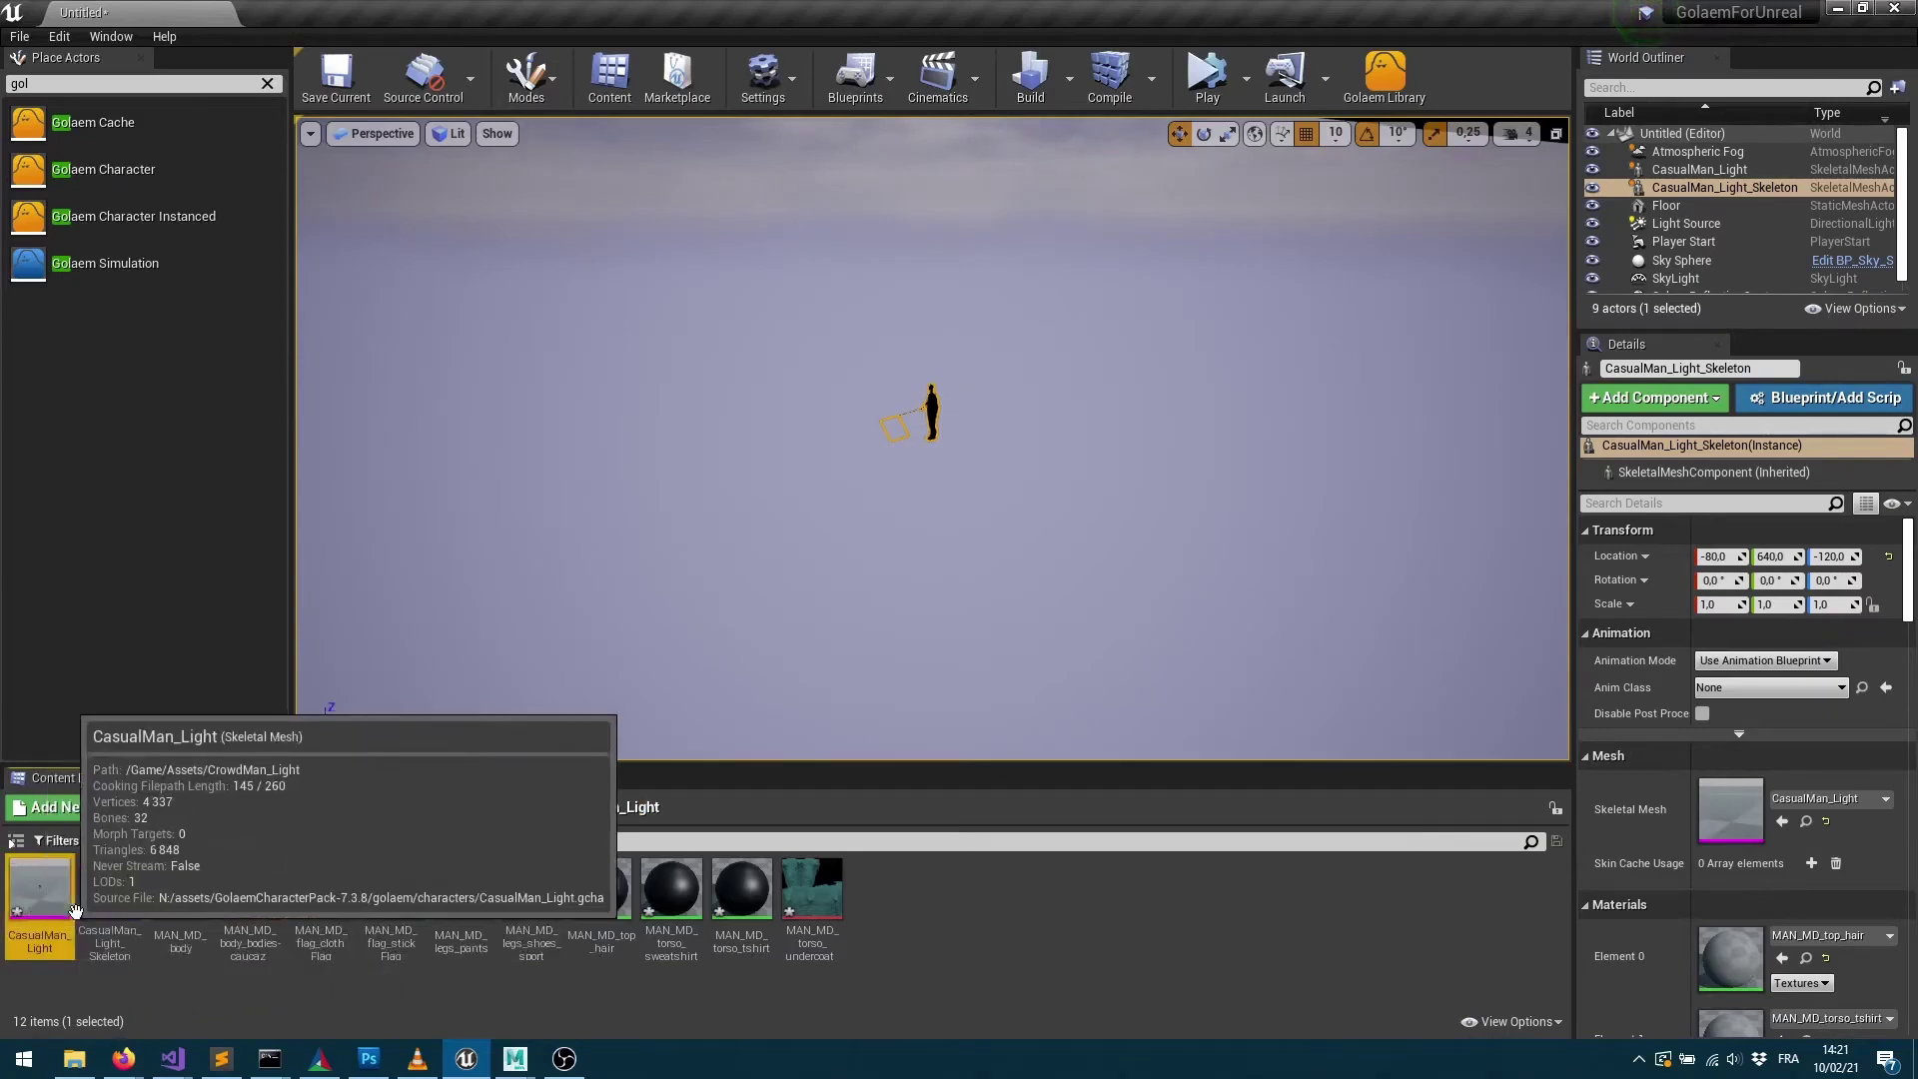
pyautogui.keyDown('ctrl'); pyautogui.click(95, 902); pyautogui.keyUp('ctrl')
pyautogui.press('Delete')
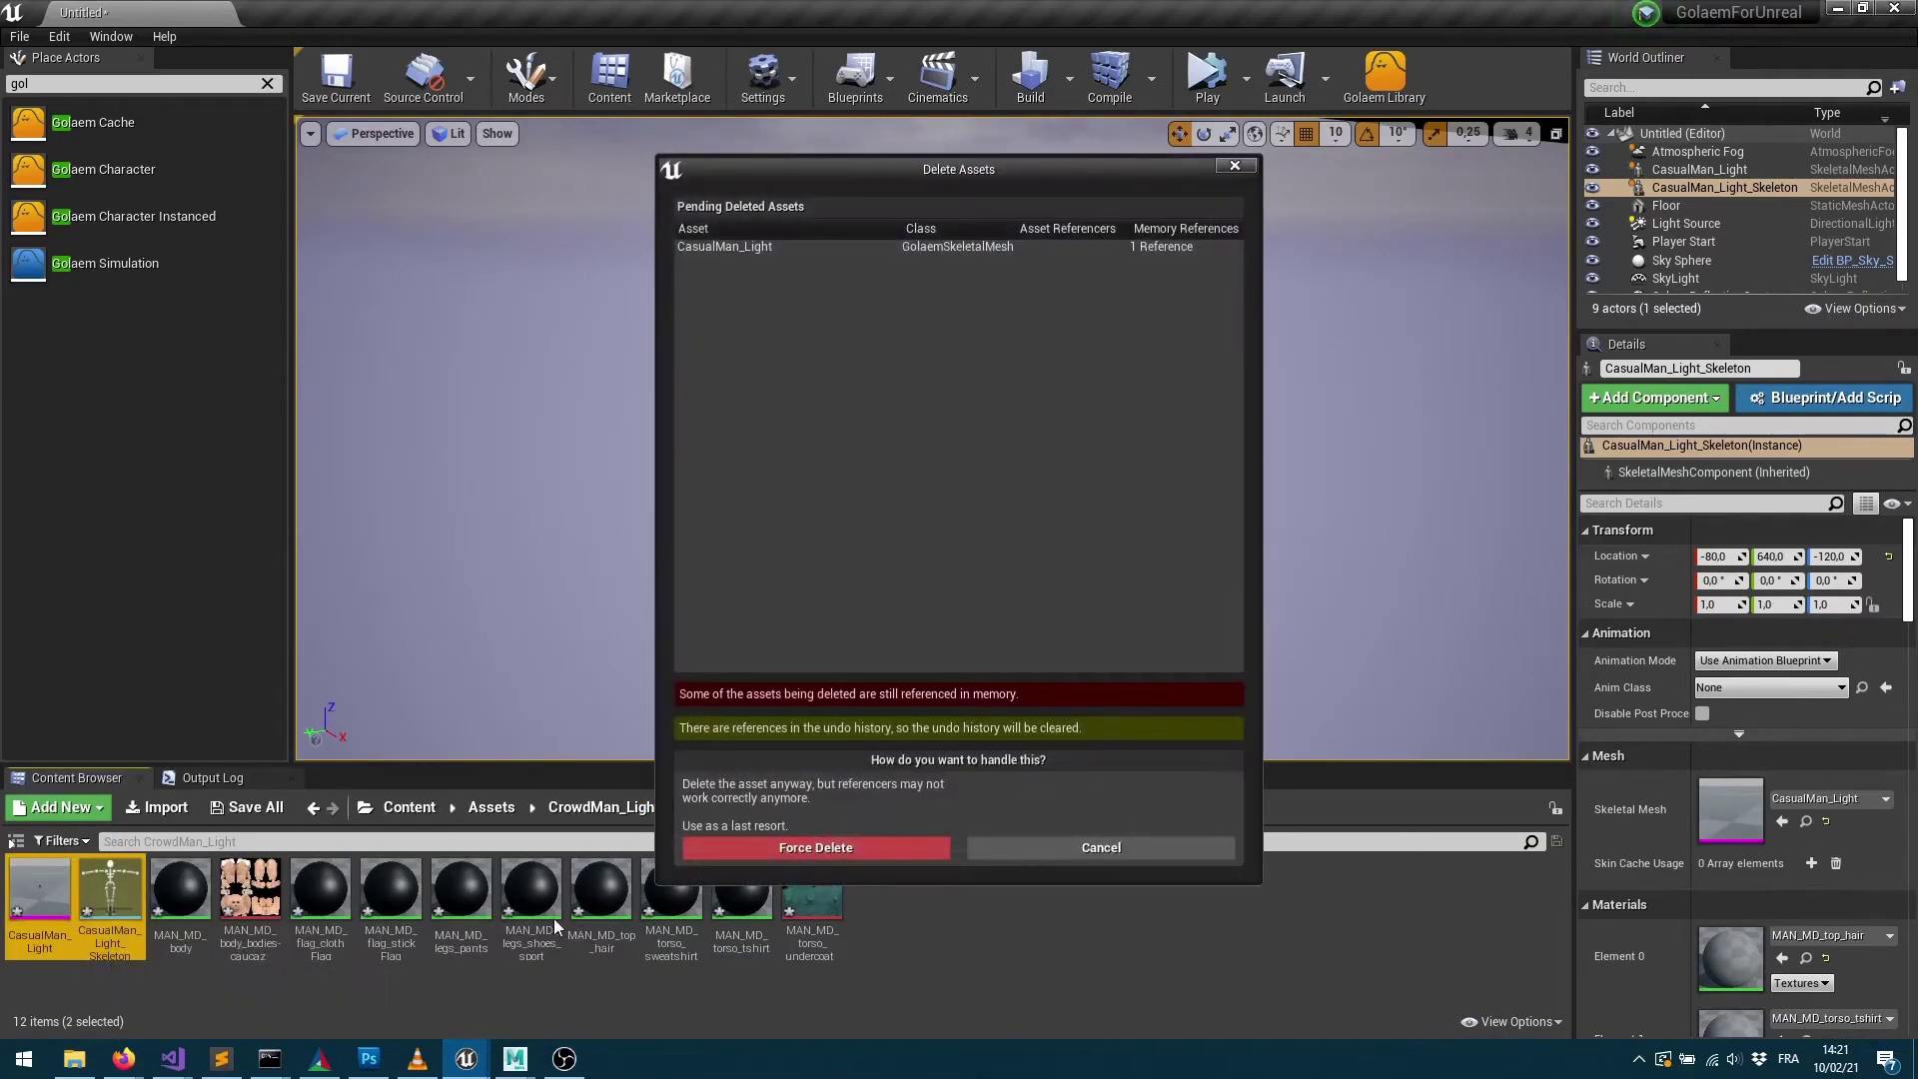
pyautogui.click(815, 847)
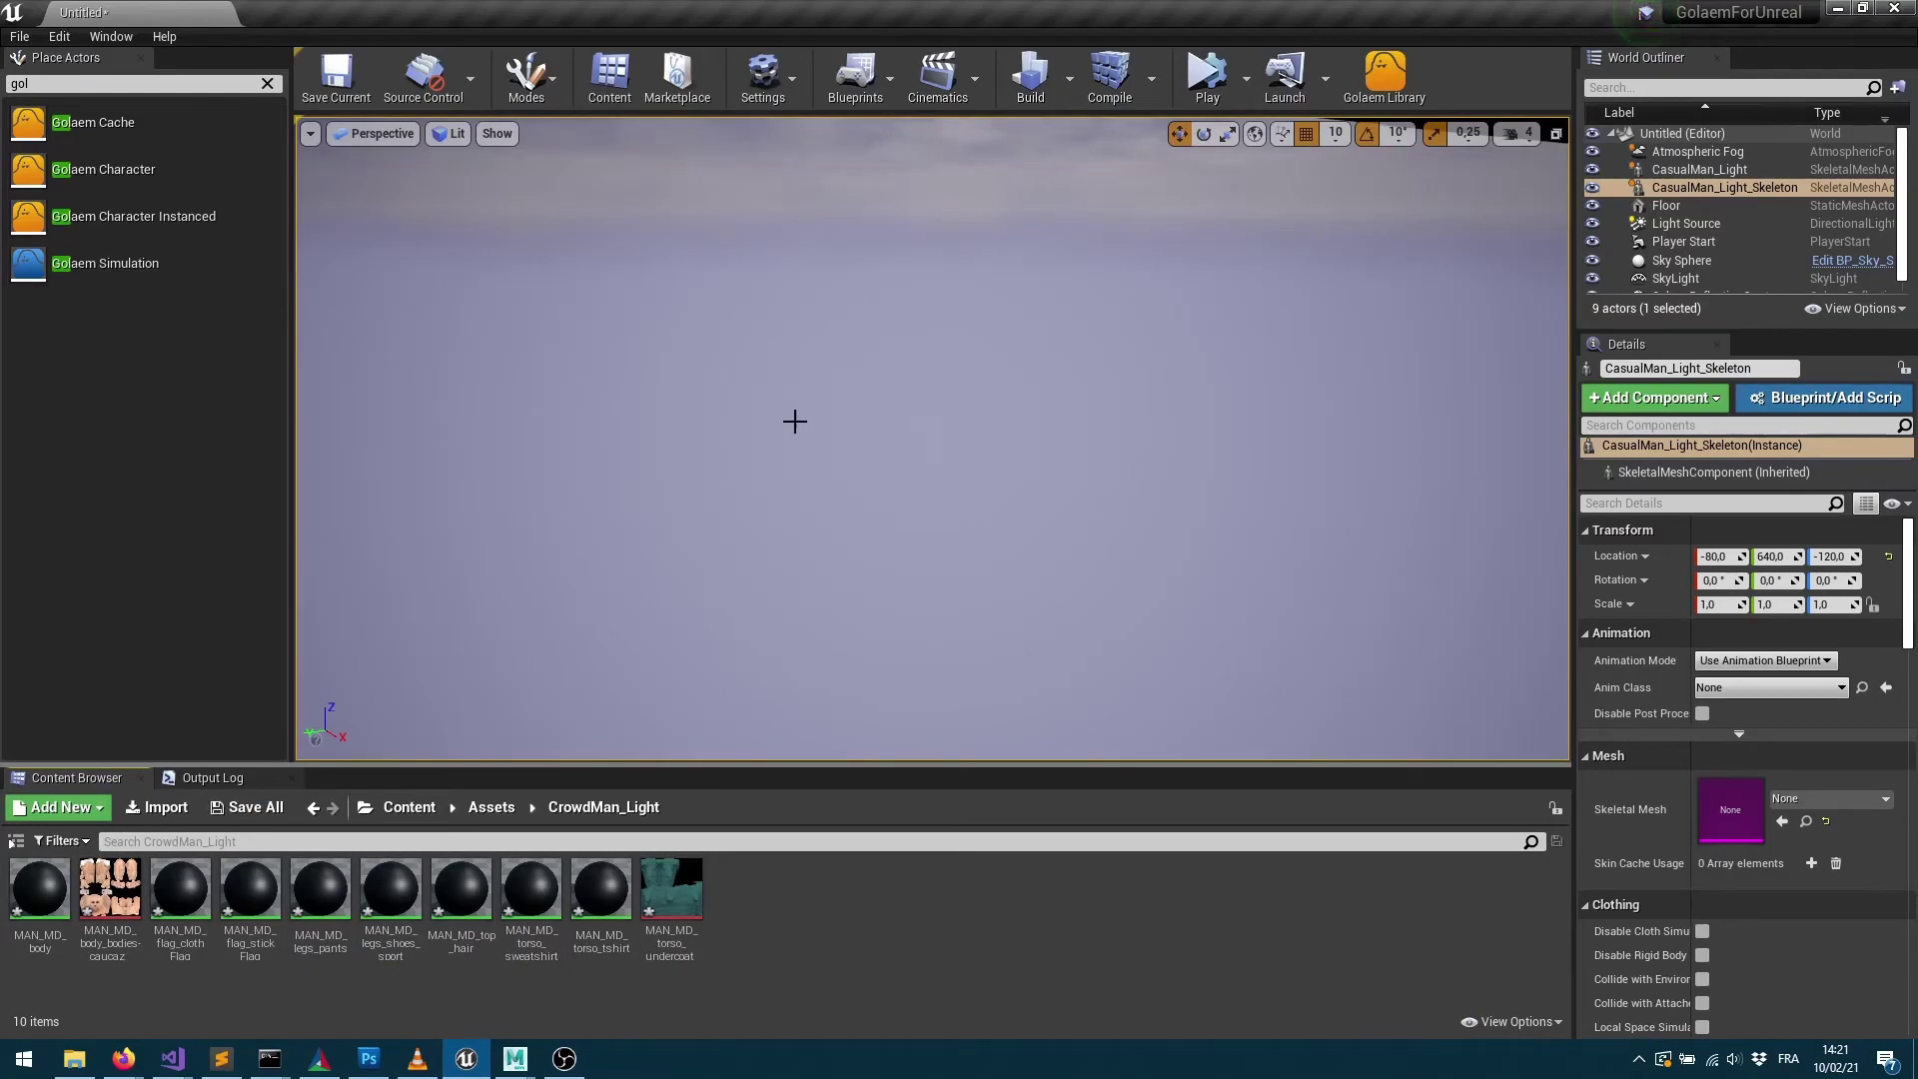
# Check the flag-carrying character in Maya, switch back to Unreal Editor and import CasualMan_Light.gcha with a uniform scale of 100.
pyautogui.click(518, 1060)
pyautogui.click(623, 963)
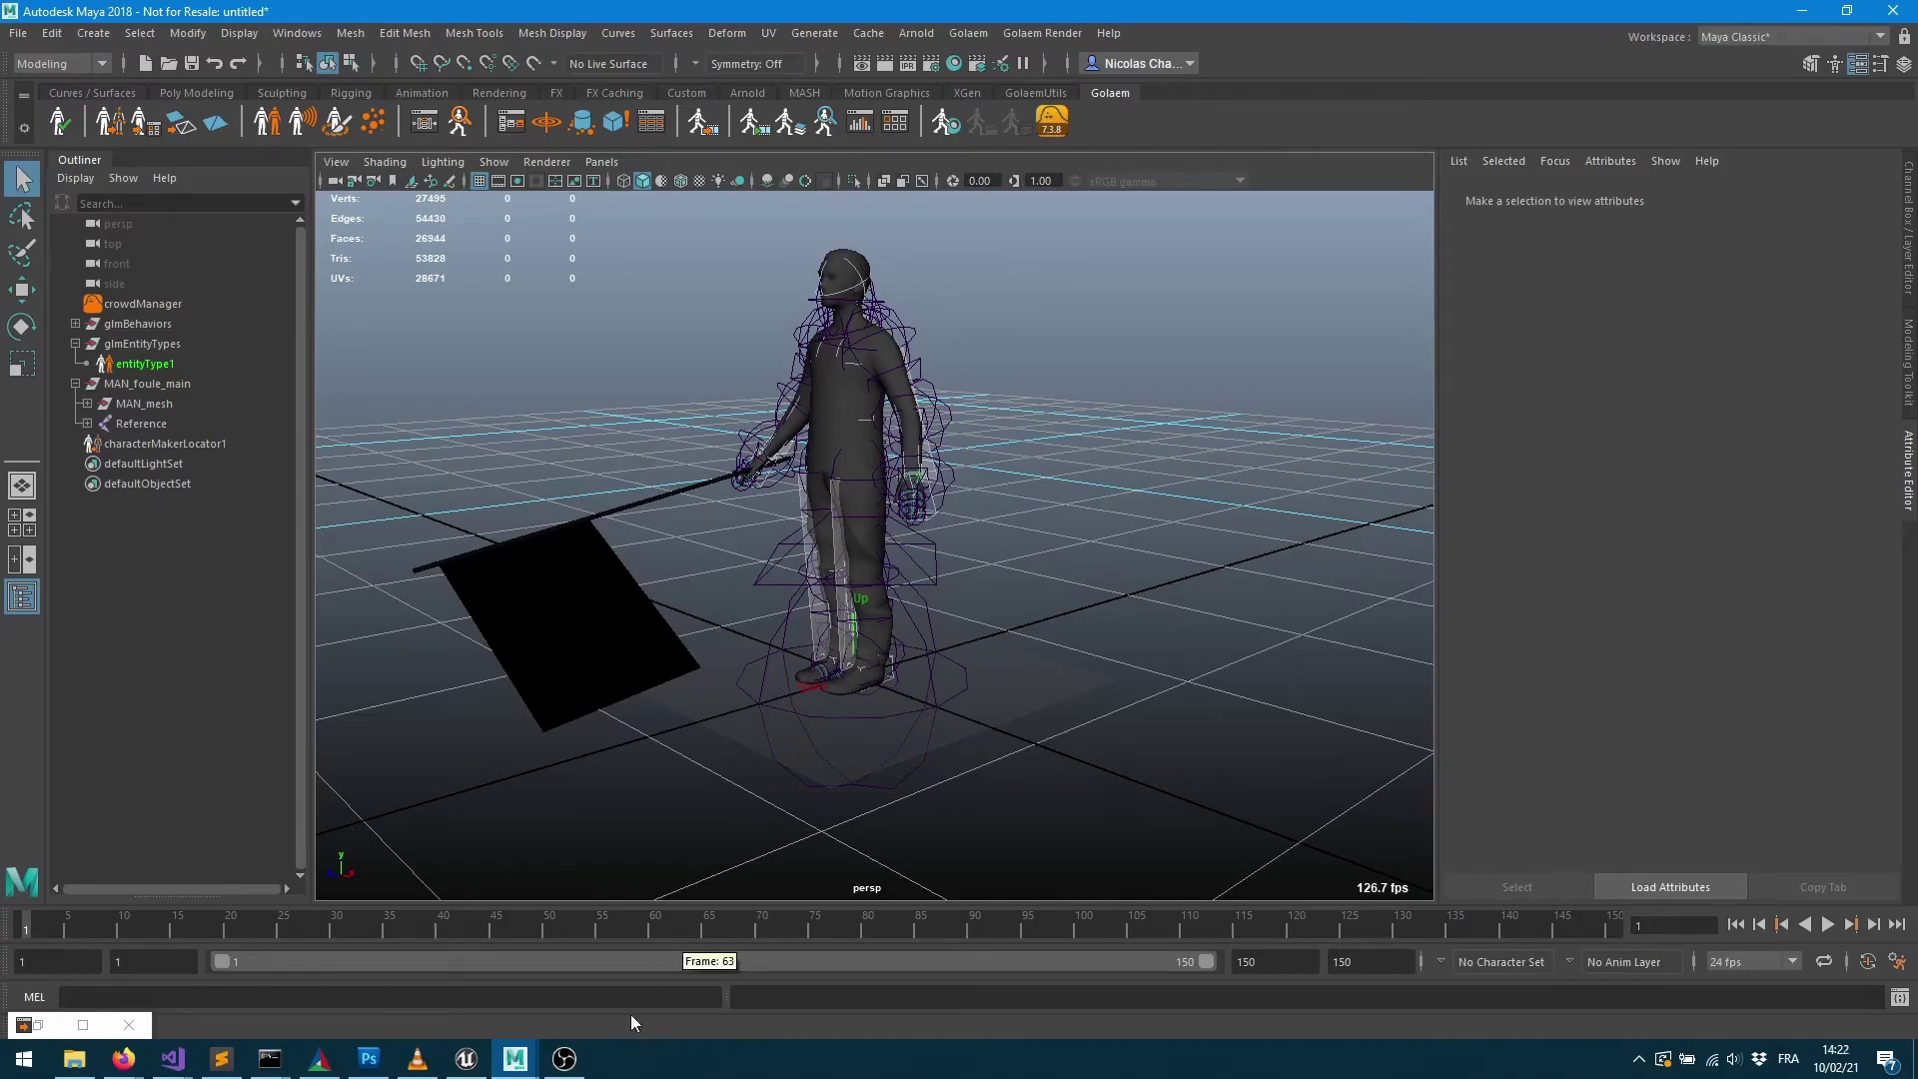
pyautogui.click(465, 1058)
pyautogui.click(168, 817)
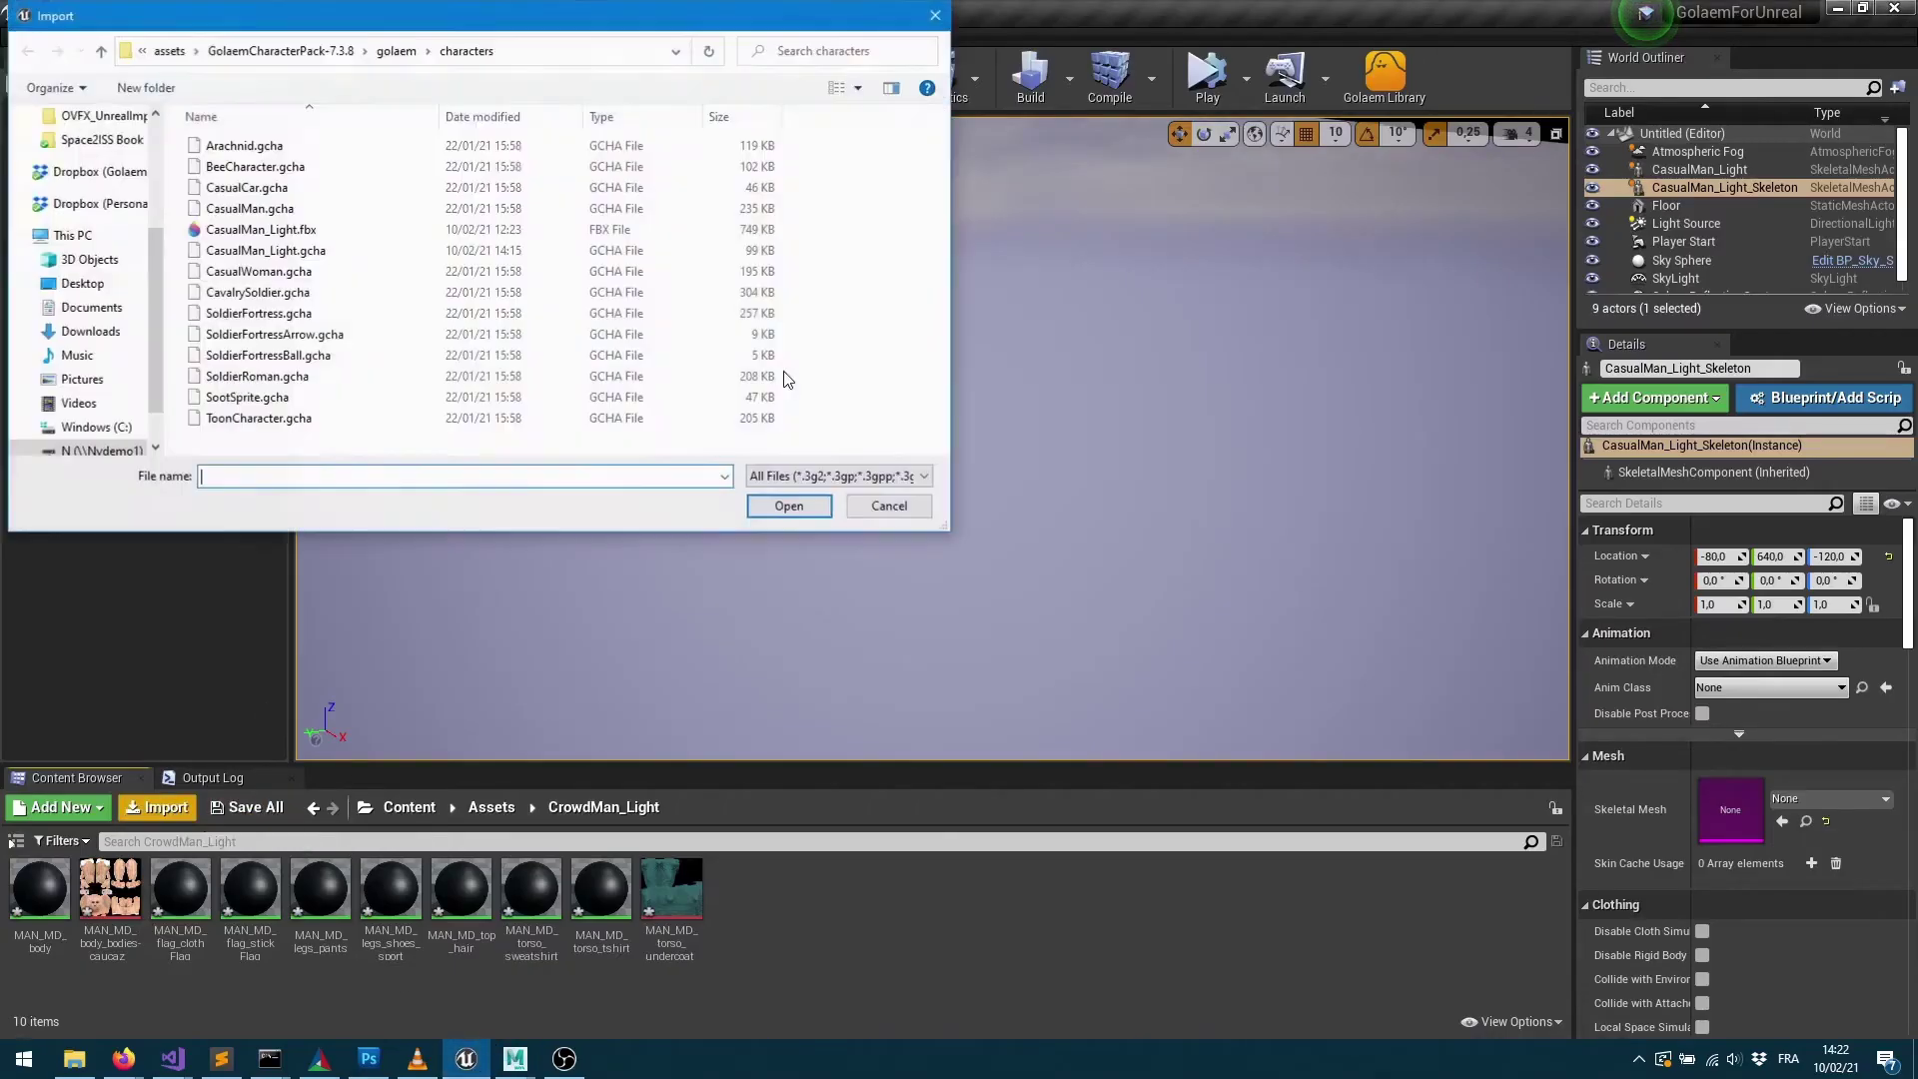
pyautogui.doubleClick(268, 252)
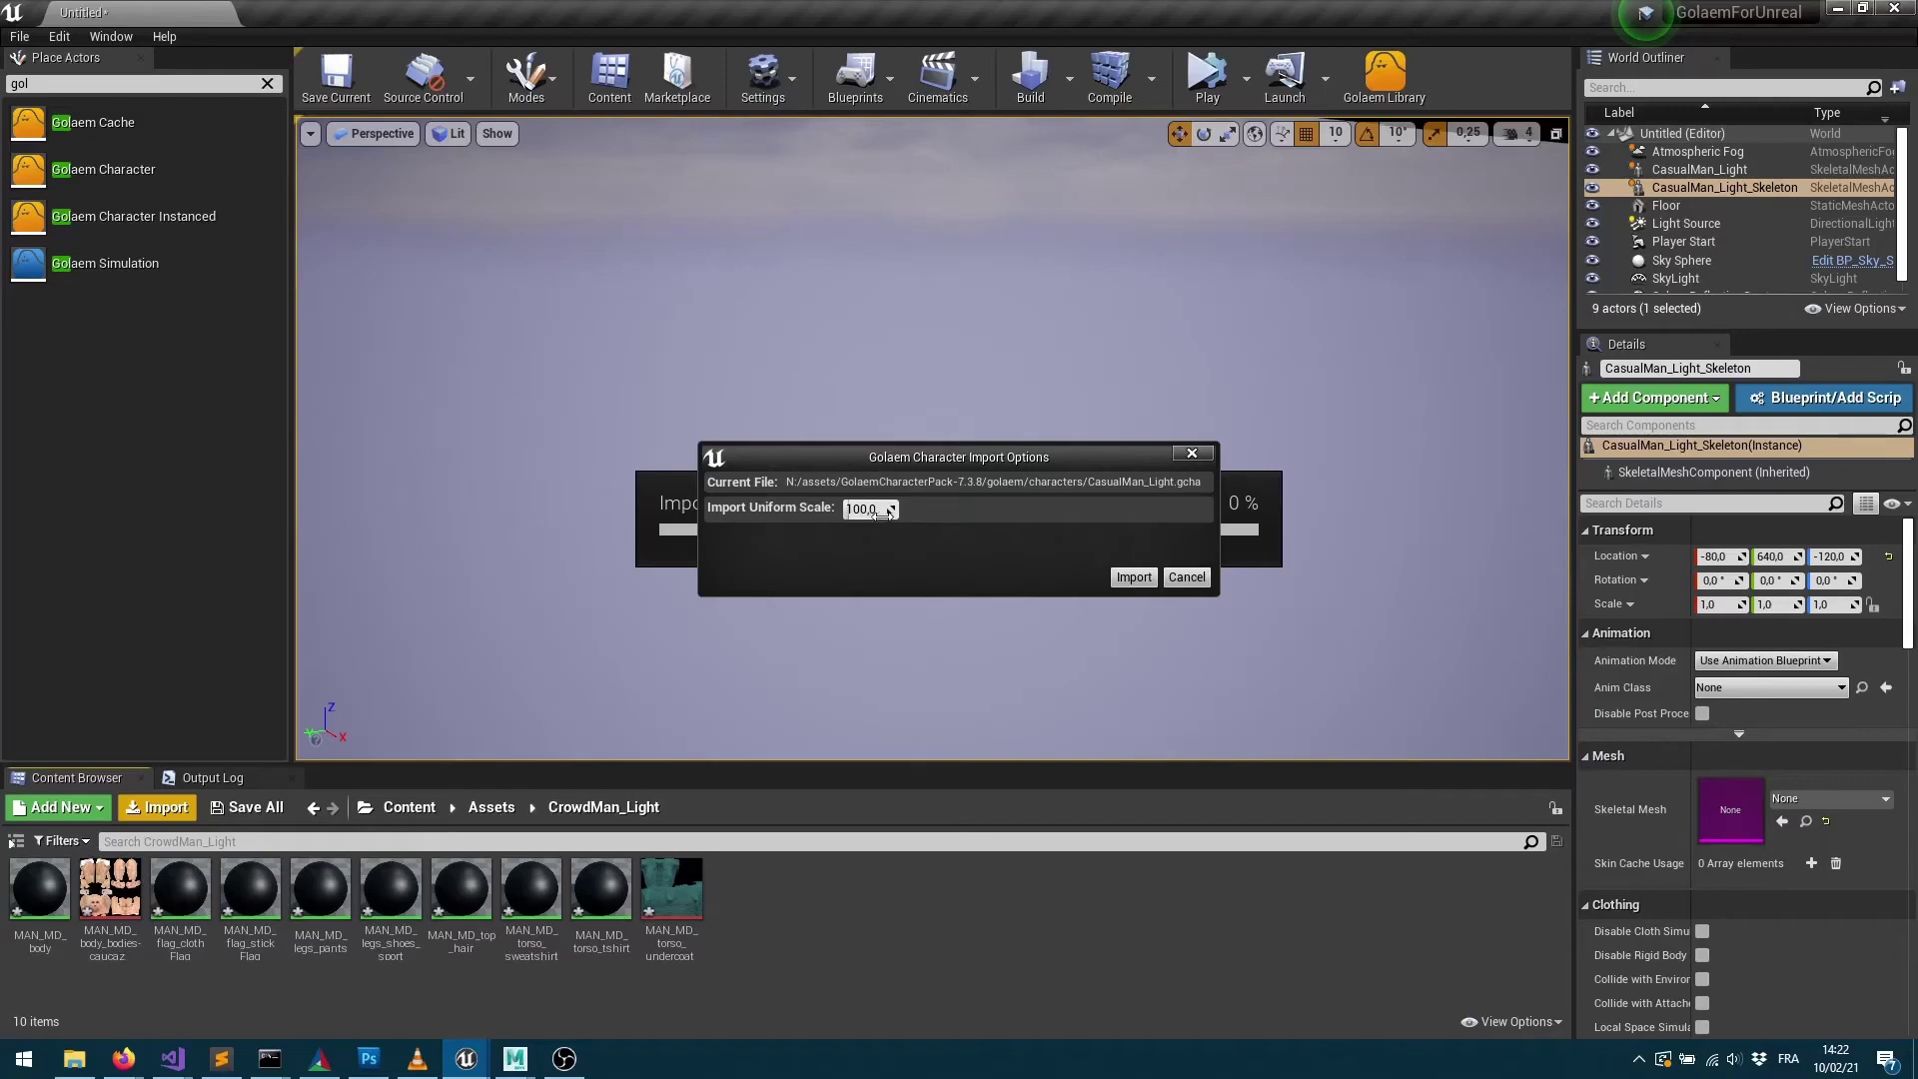
pyautogui.click(1133, 577)
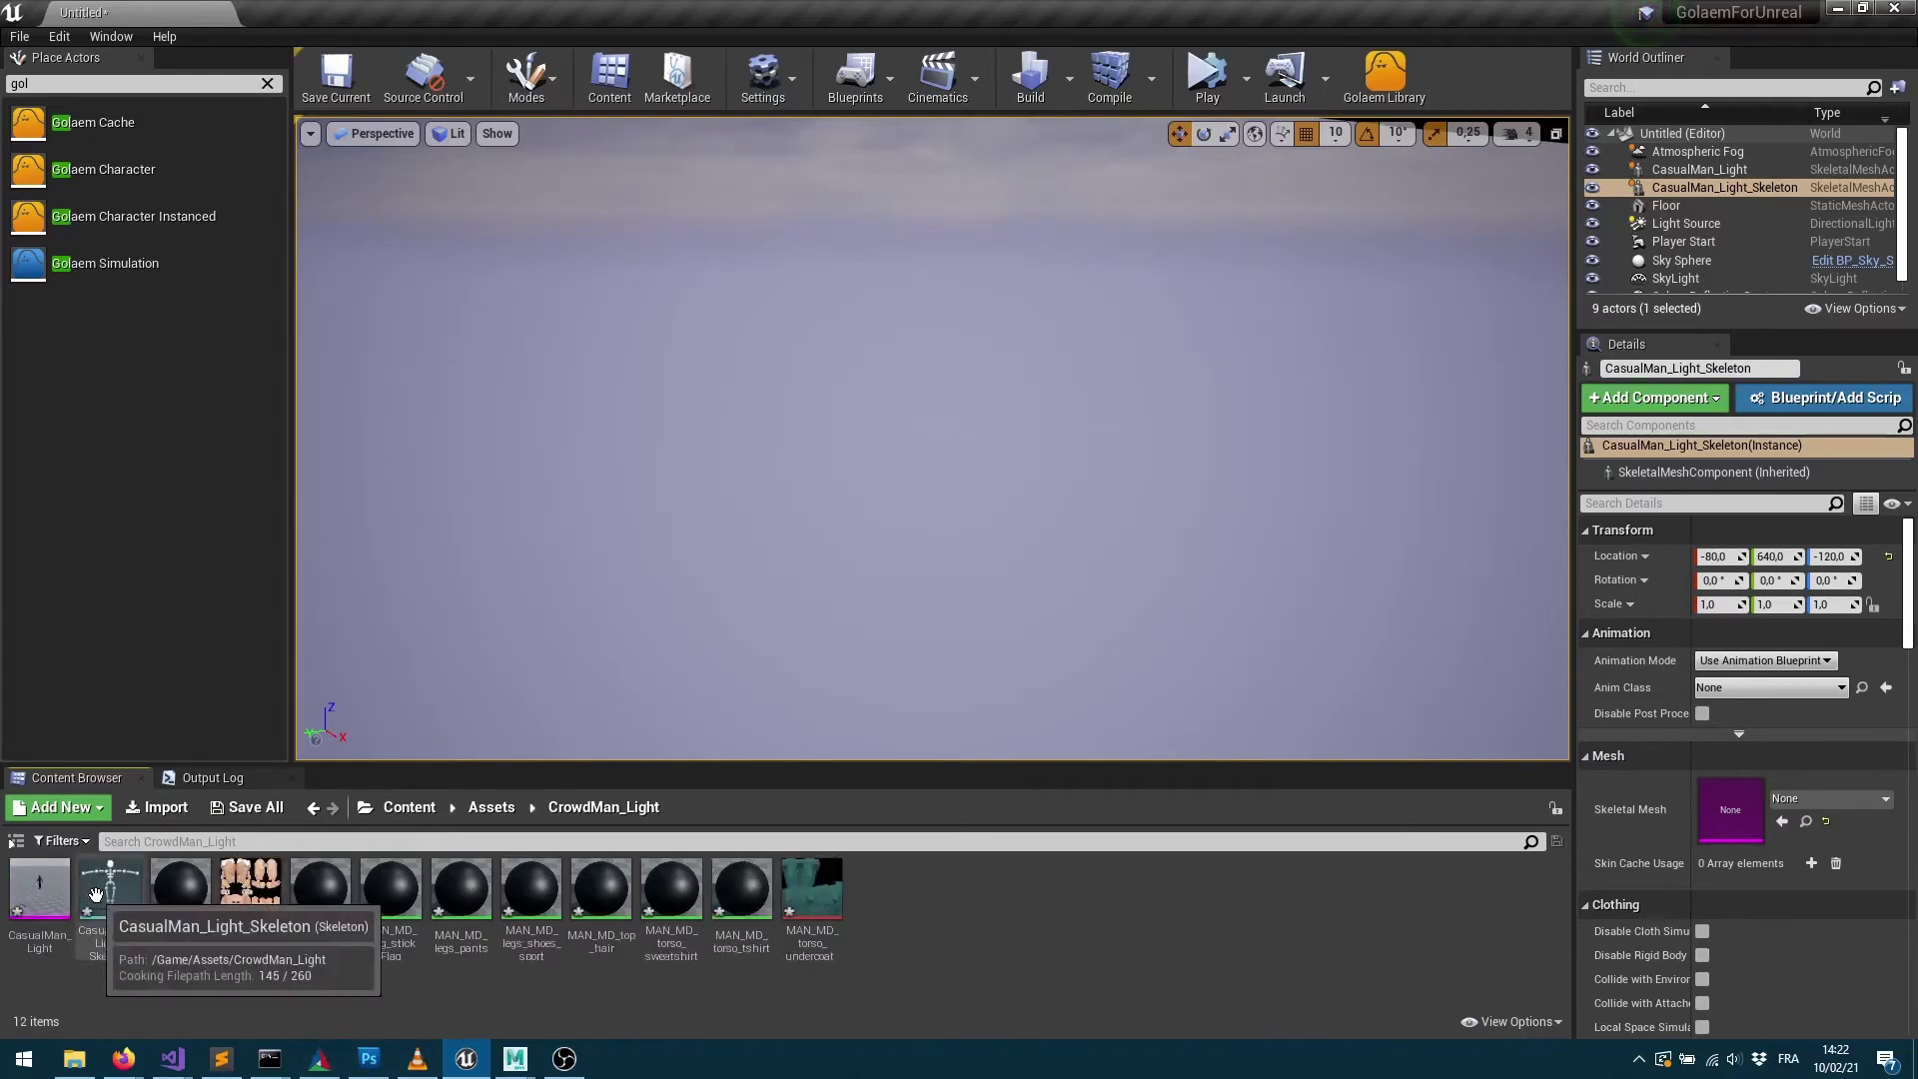
# Place the CasualMan_Light_Skeleton asset in the level near the floor at about X -750, Y 410, Z -370.
pyautogui.moveTo(88, 892); pyautogui.dragTo(849, 440)
pyautogui.scroll(-3, 1002, 544)
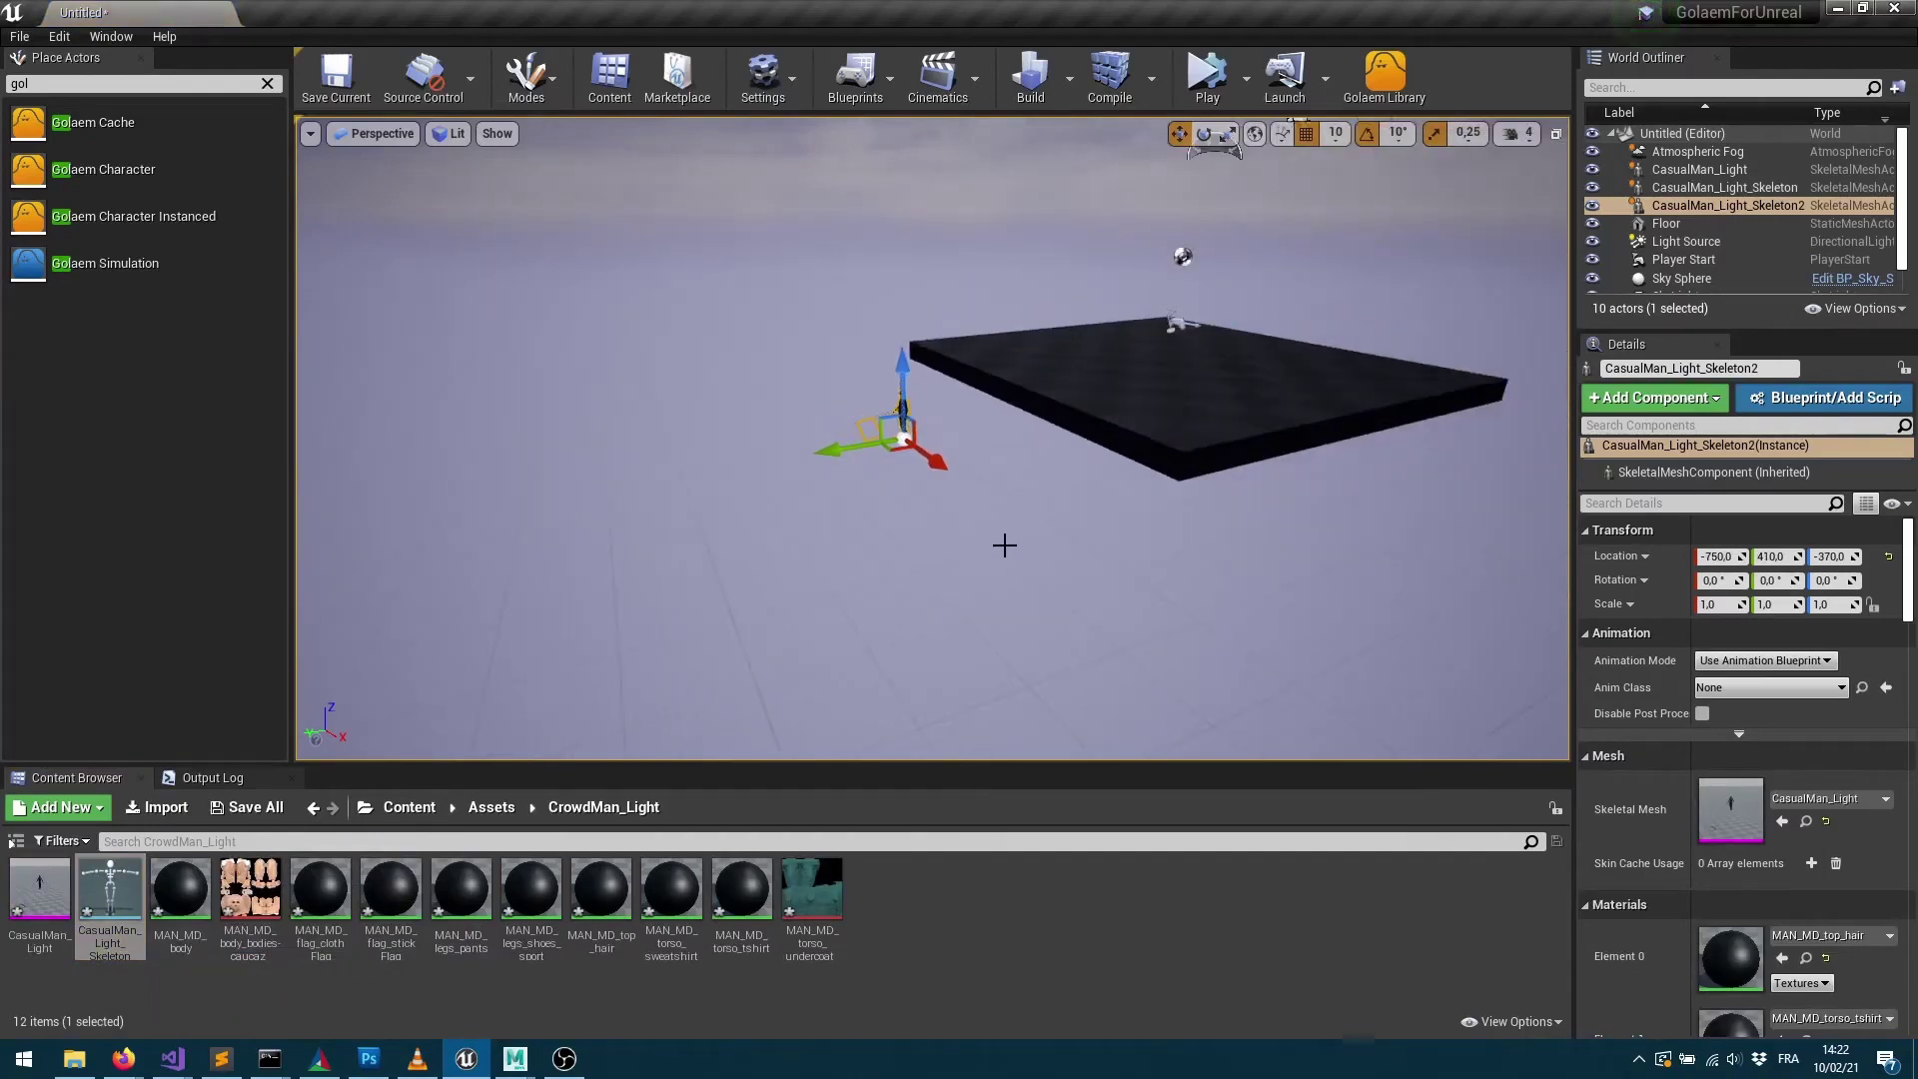
pyautogui.moveTo(1002, 544)
pyautogui.mouseDown(button='right')
pyautogui.moveTo(1002, 469)
pyautogui.moveTo(999, 556)
pyautogui.mouseUp(button='right')
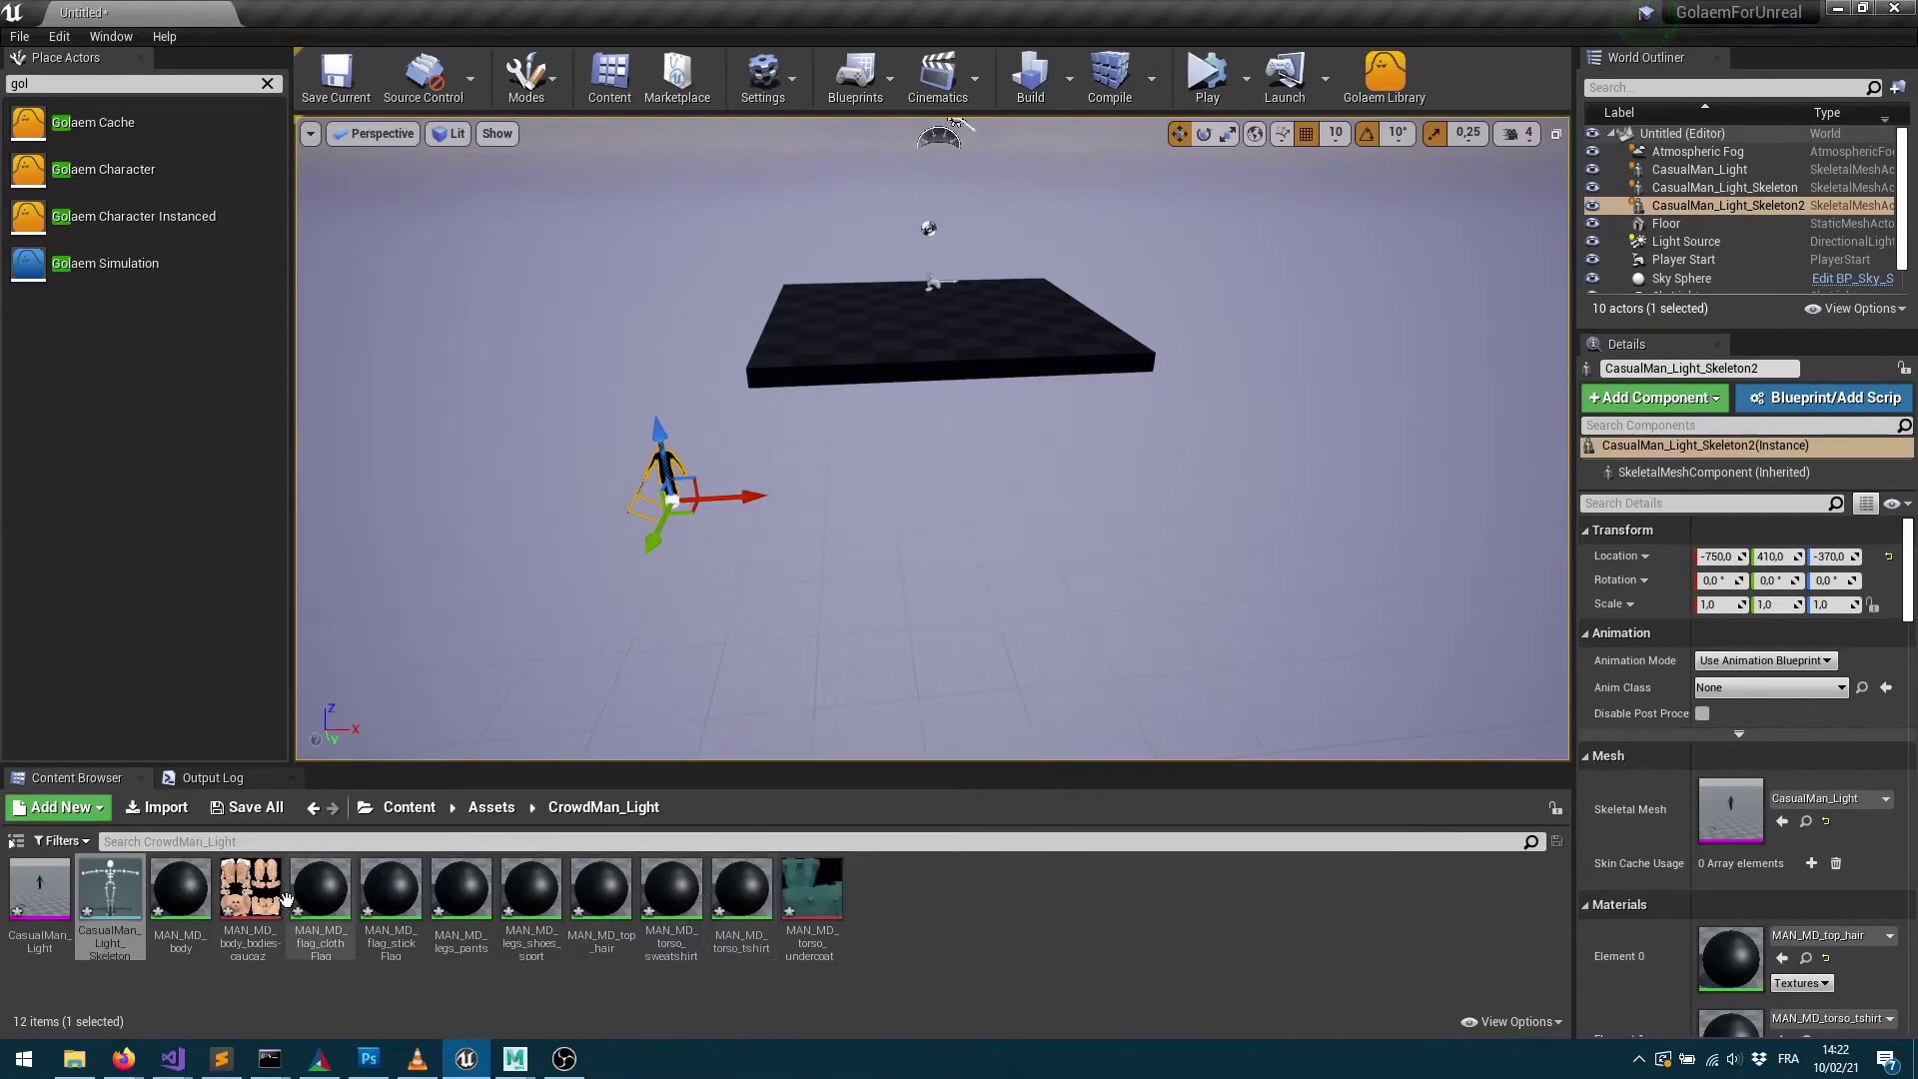
# Add the body texture to the MAN_MD_body material, connect its RGB output to Base Color, and save the material.
pyautogui.doubleClick(180, 889)
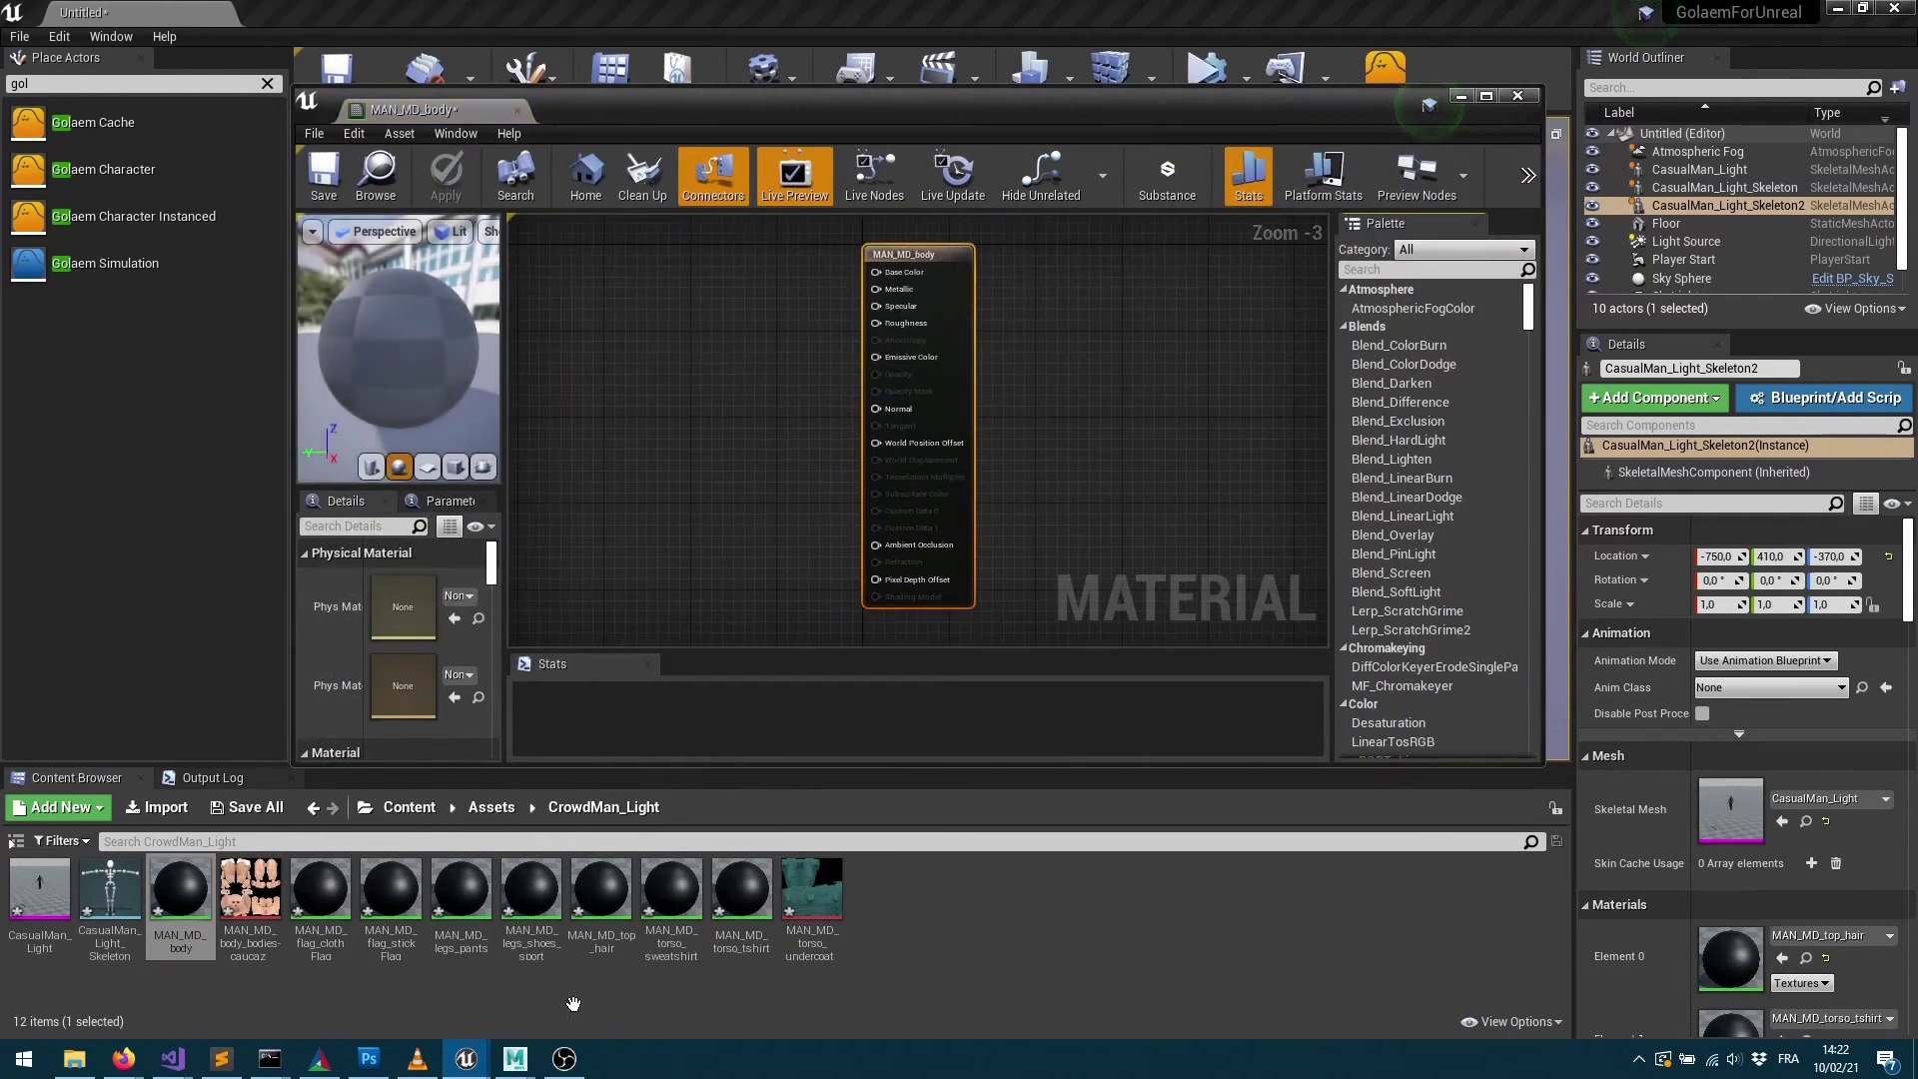
pyautogui.moveTo(250, 889); pyautogui.dragTo(602, 346)
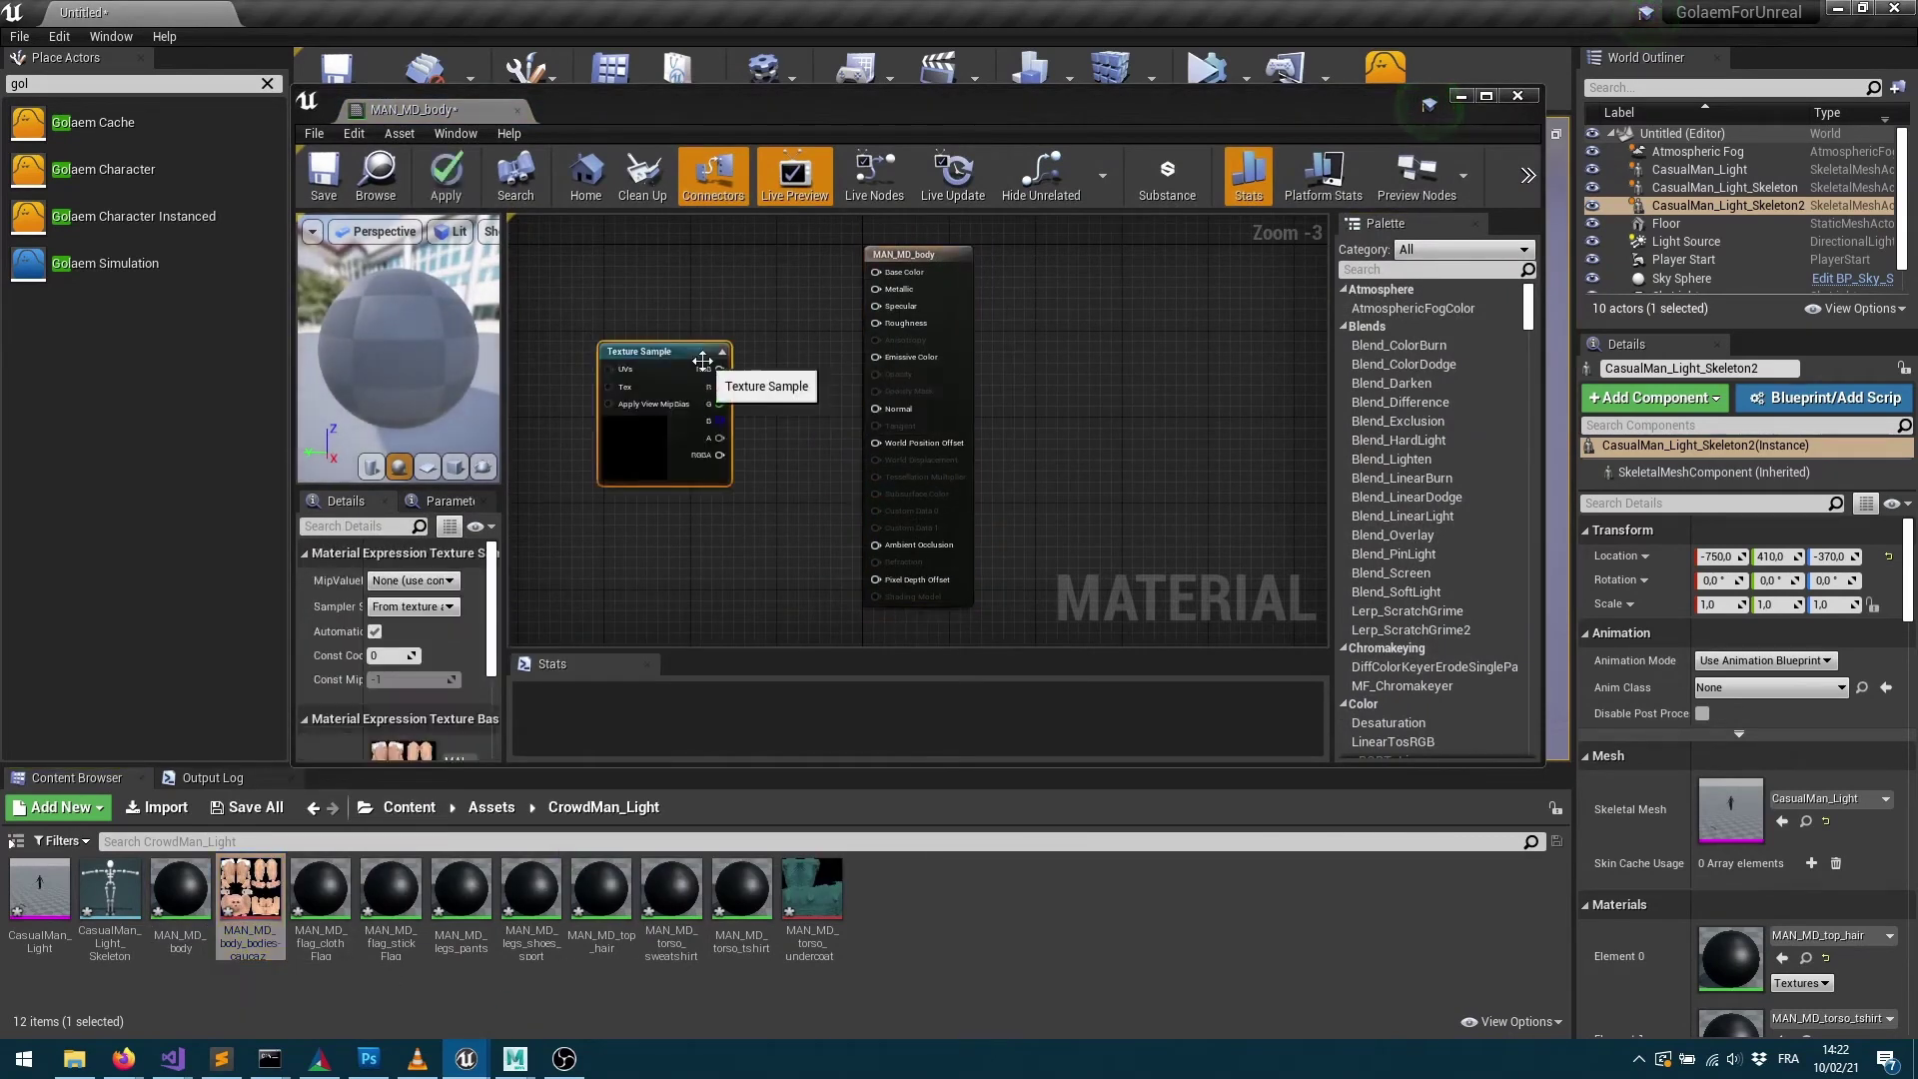
pyautogui.moveTo(717, 369); pyautogui.dragTo(876, 272)
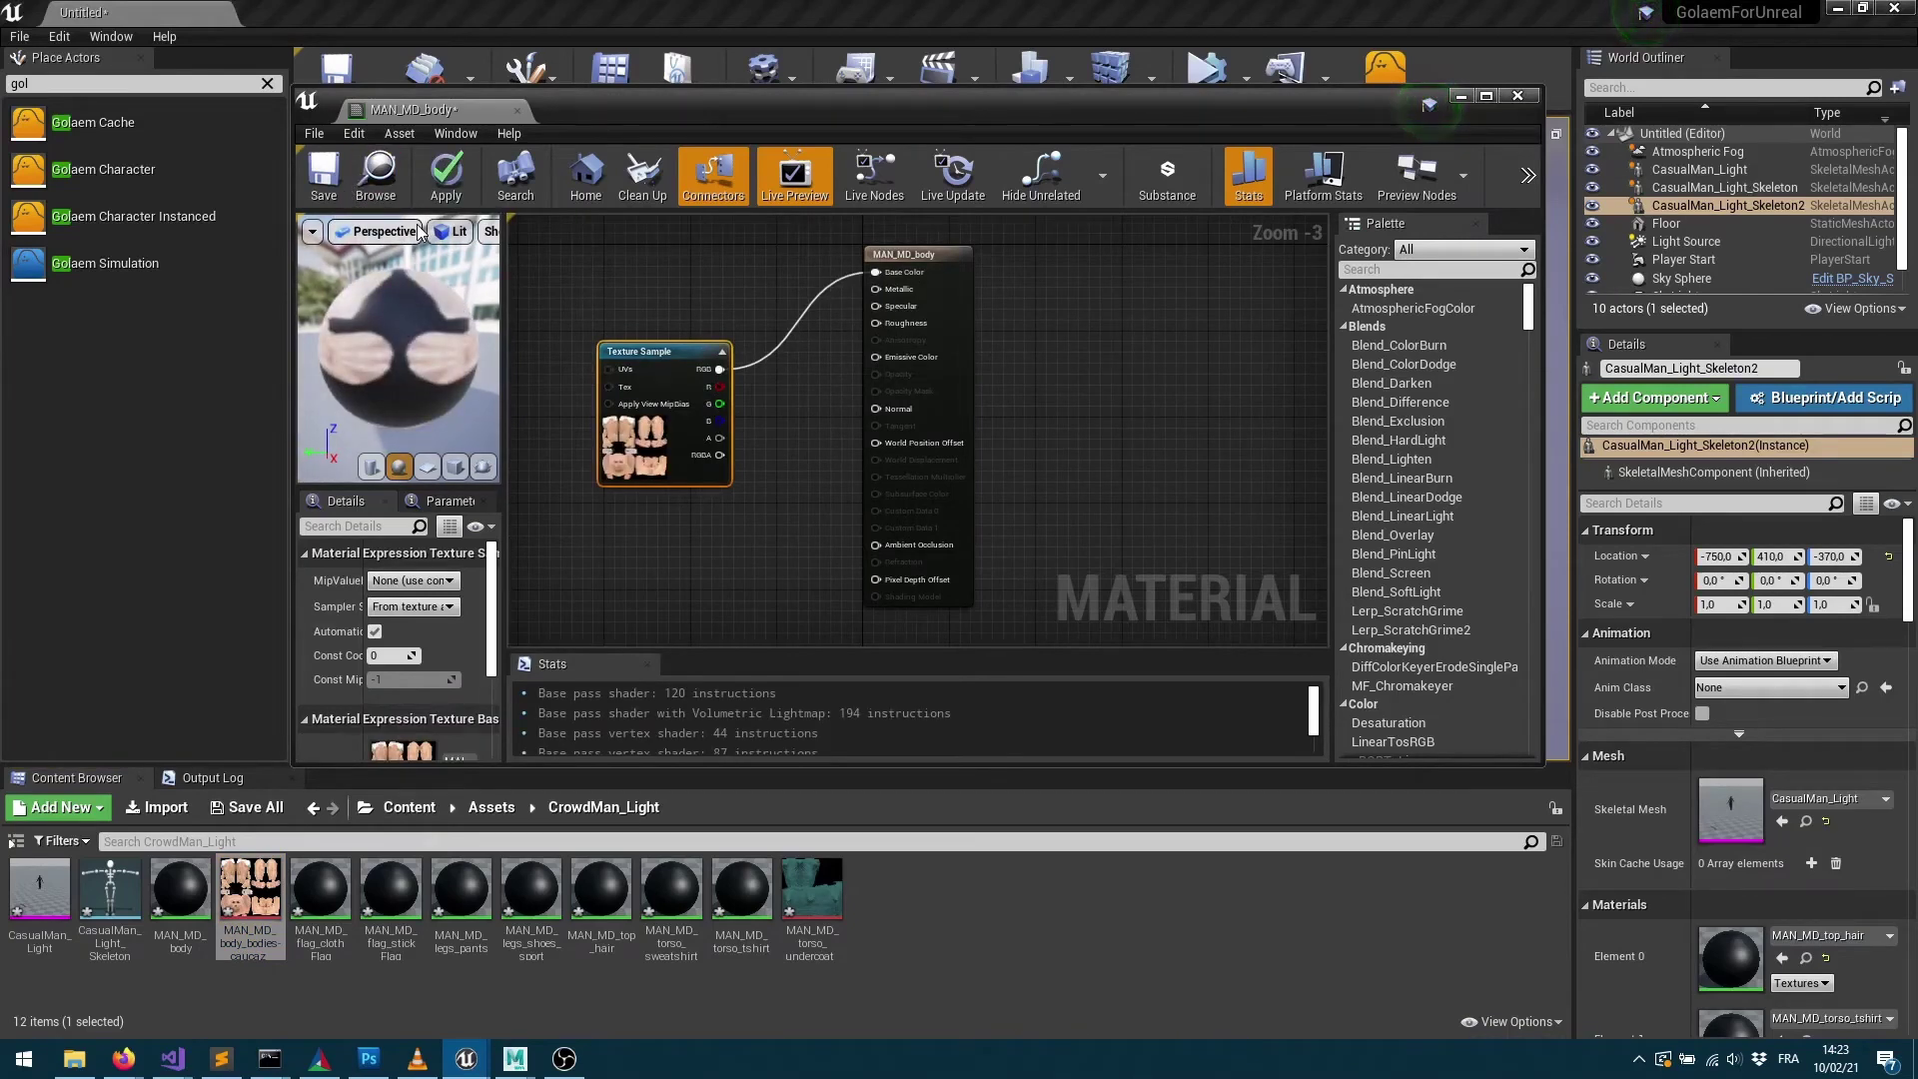
pyautogui.click(323, 172)
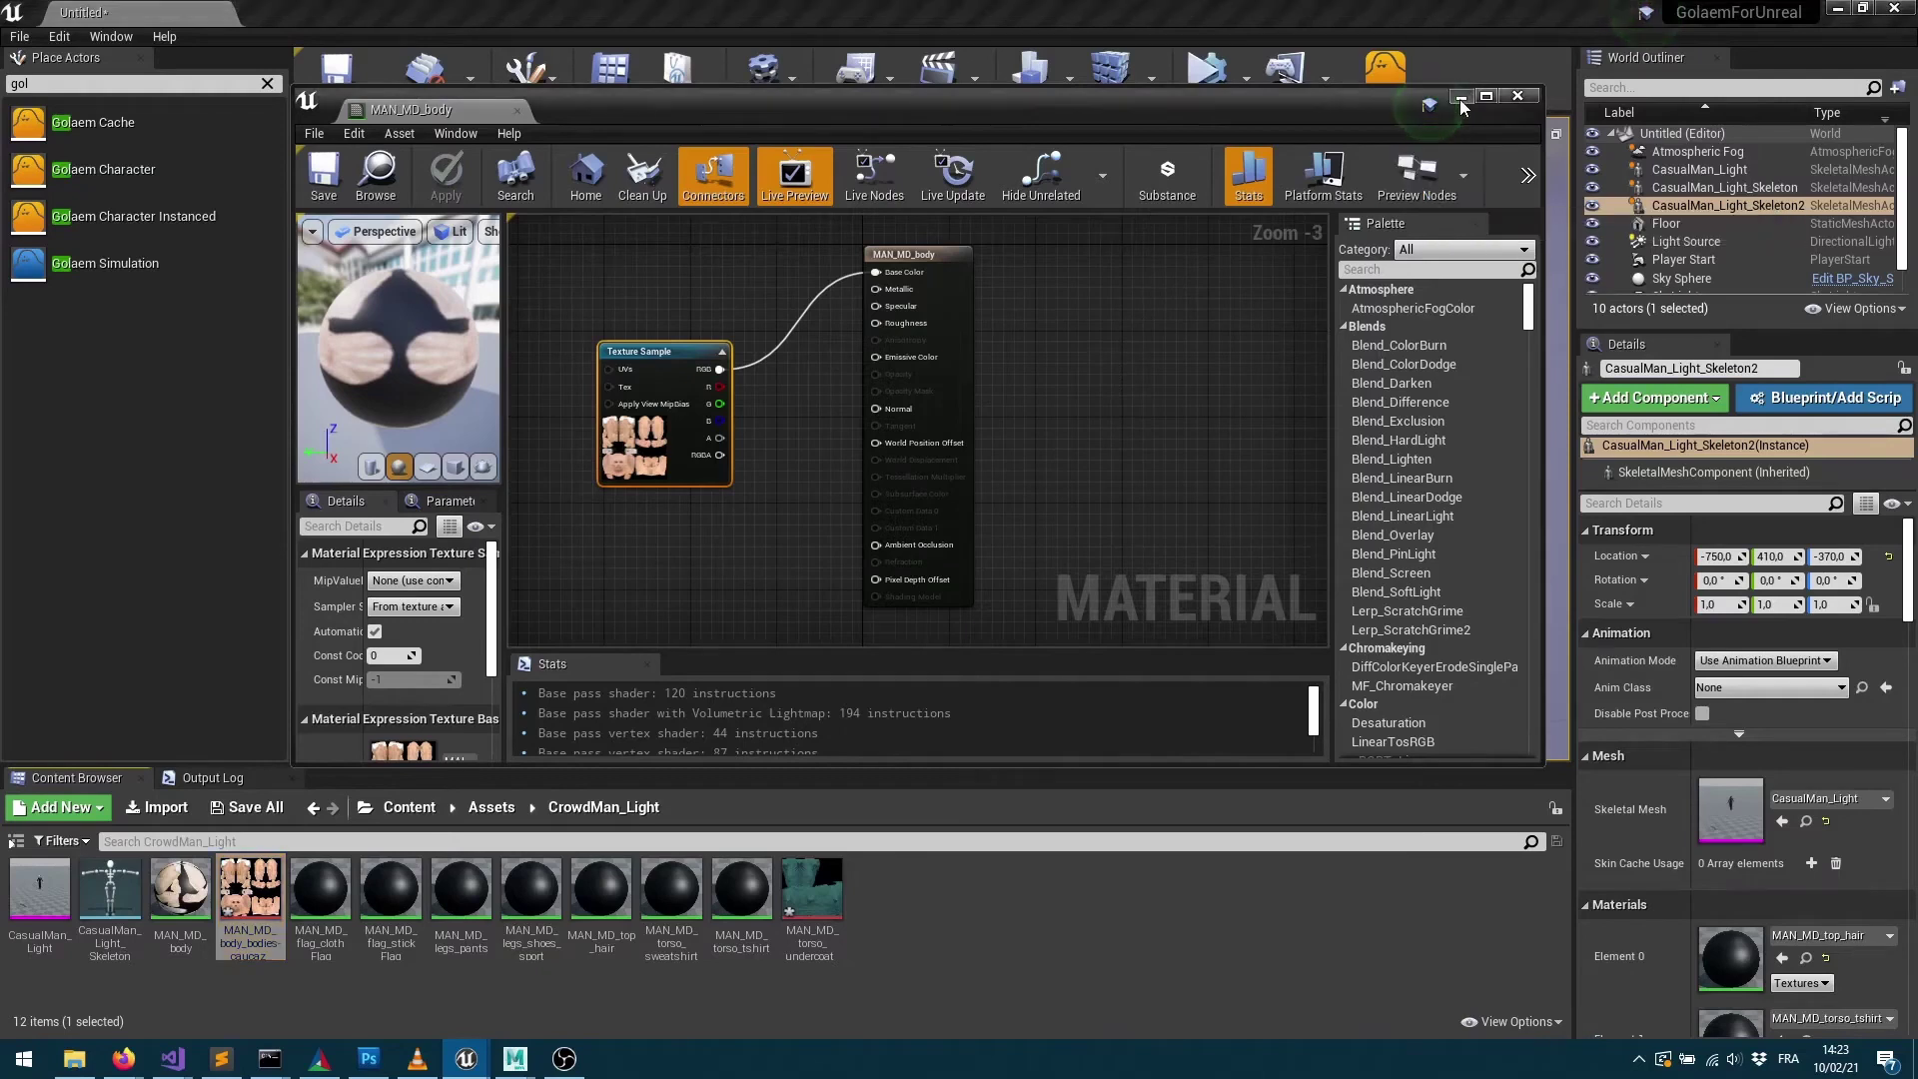
pyautogui.click(1461, 96)
# Frame the selected character in the level and examine the body texture on its face and hands.
pyautogui.scroll(3, 733, 553)
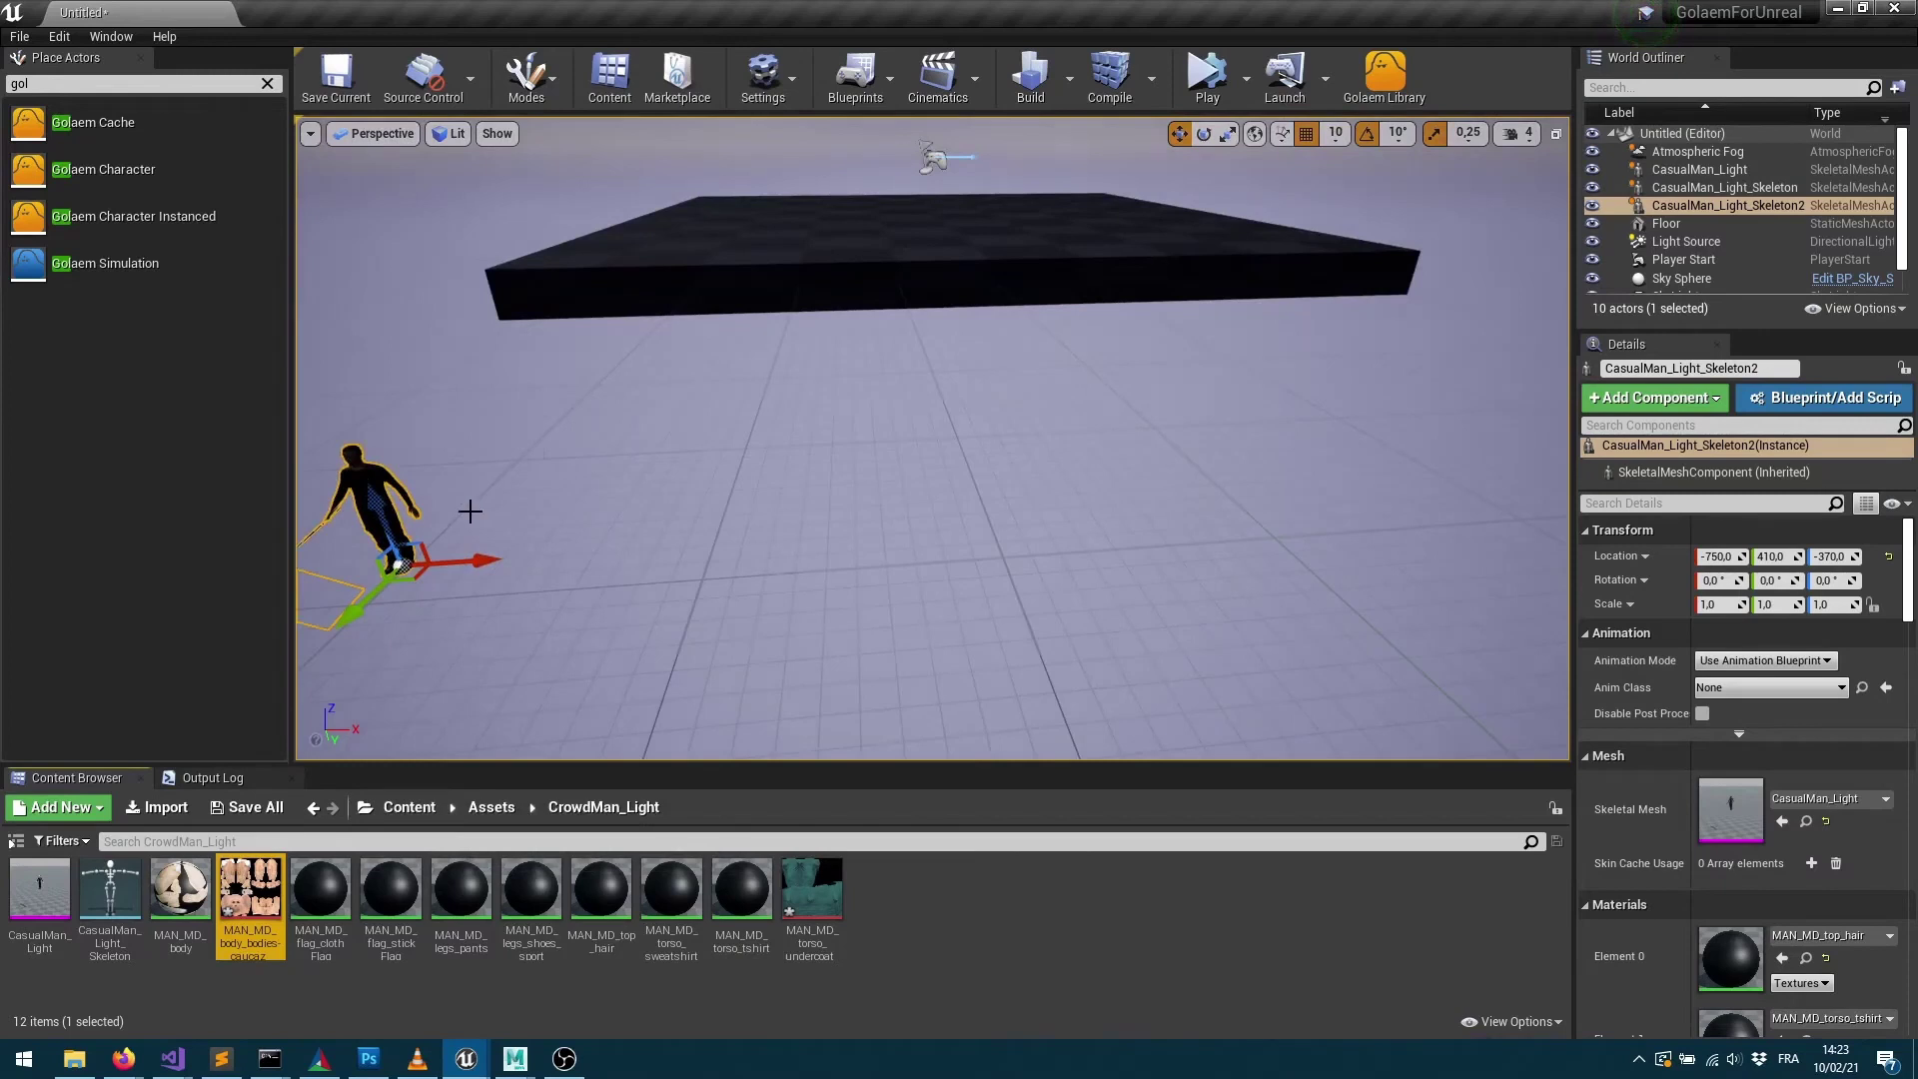
pyautogui.press('f')
pyautogui.scroll(5, 345, 534)
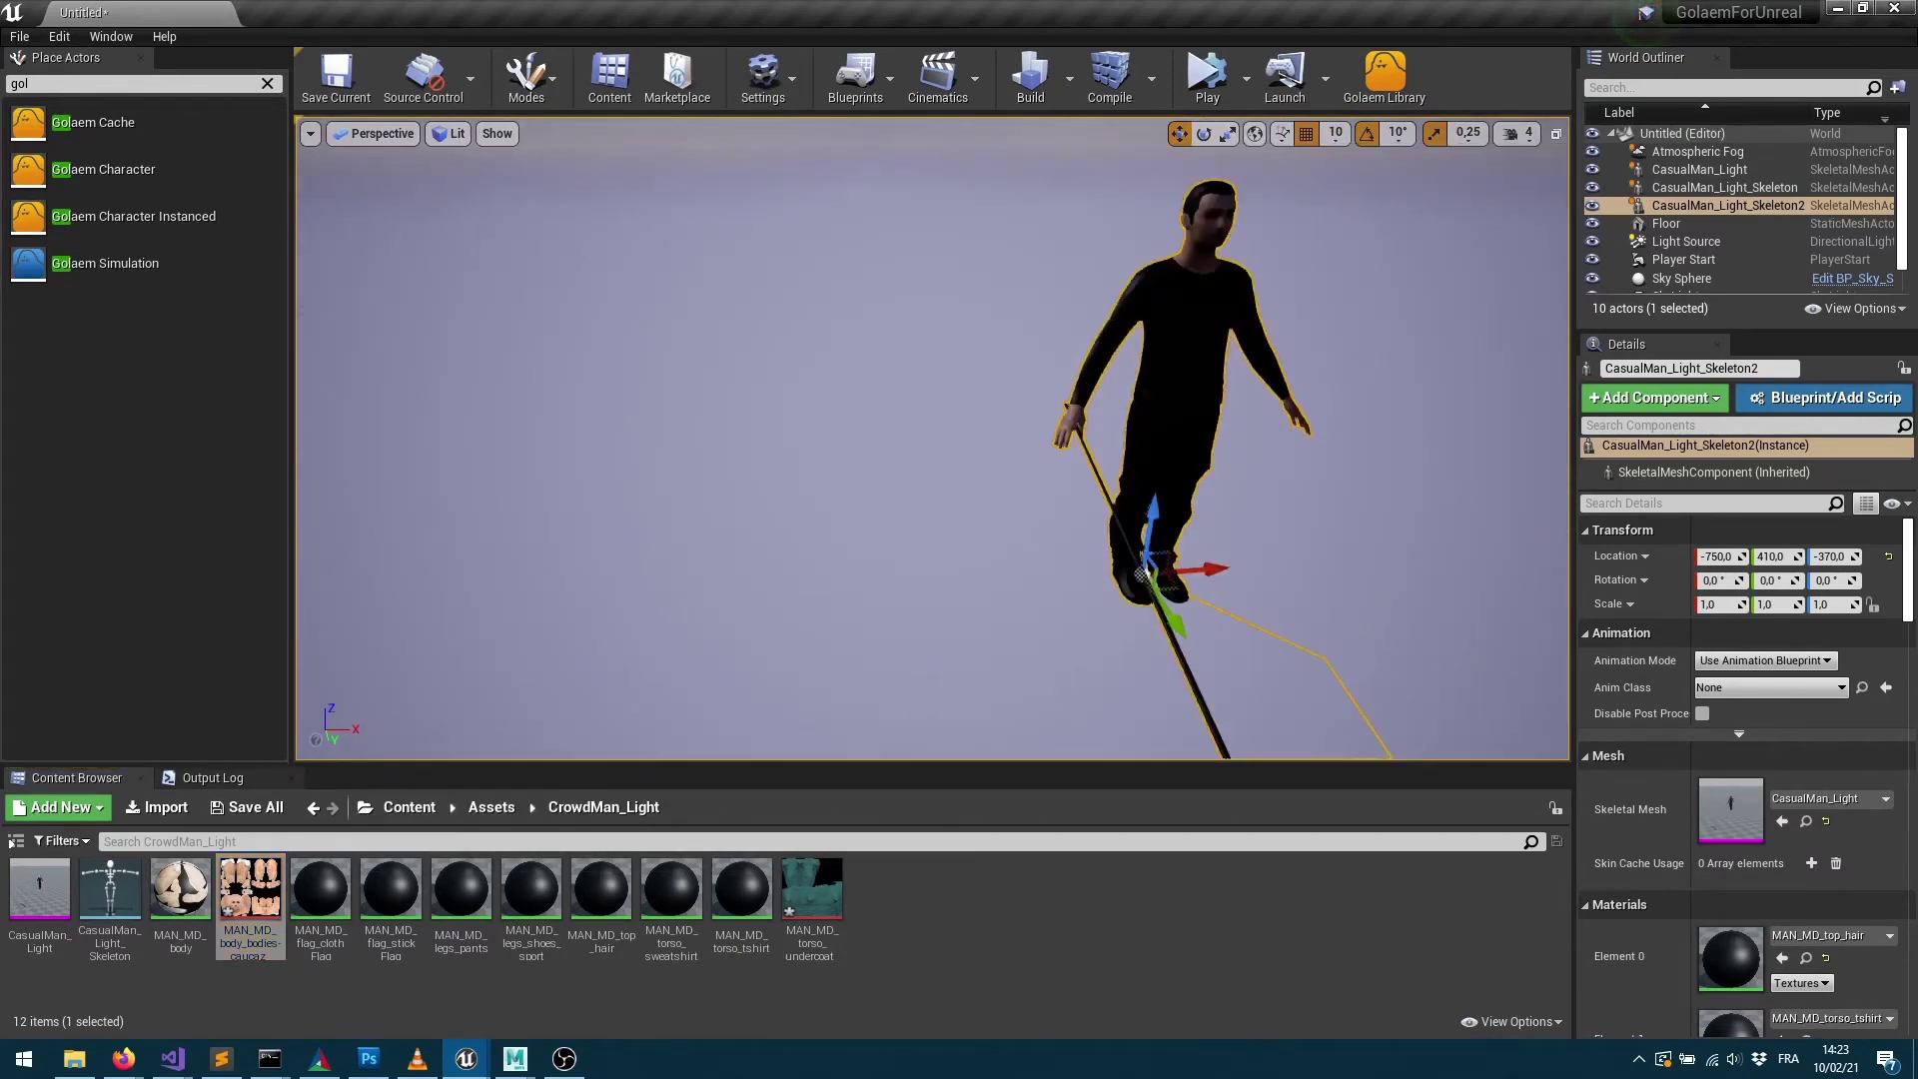
pyautogui.scroll(-5, 1075, 453)
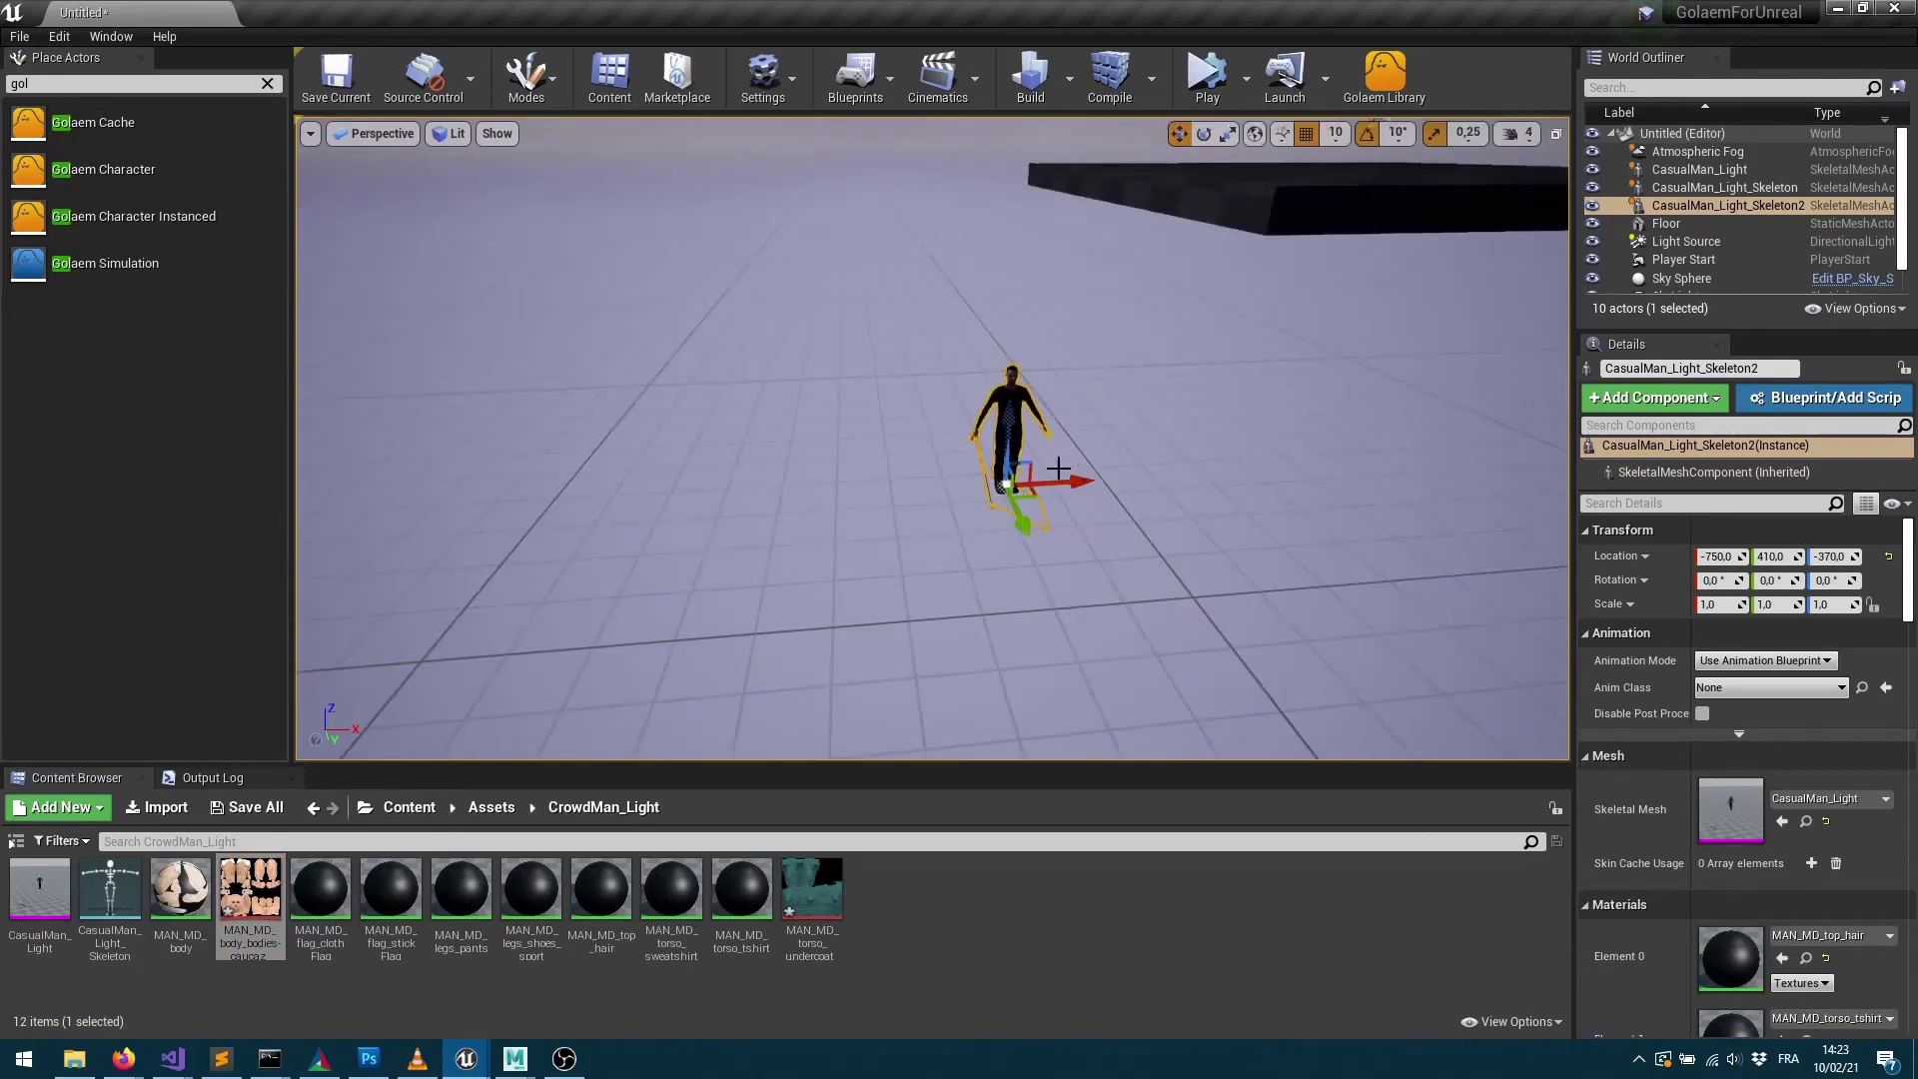